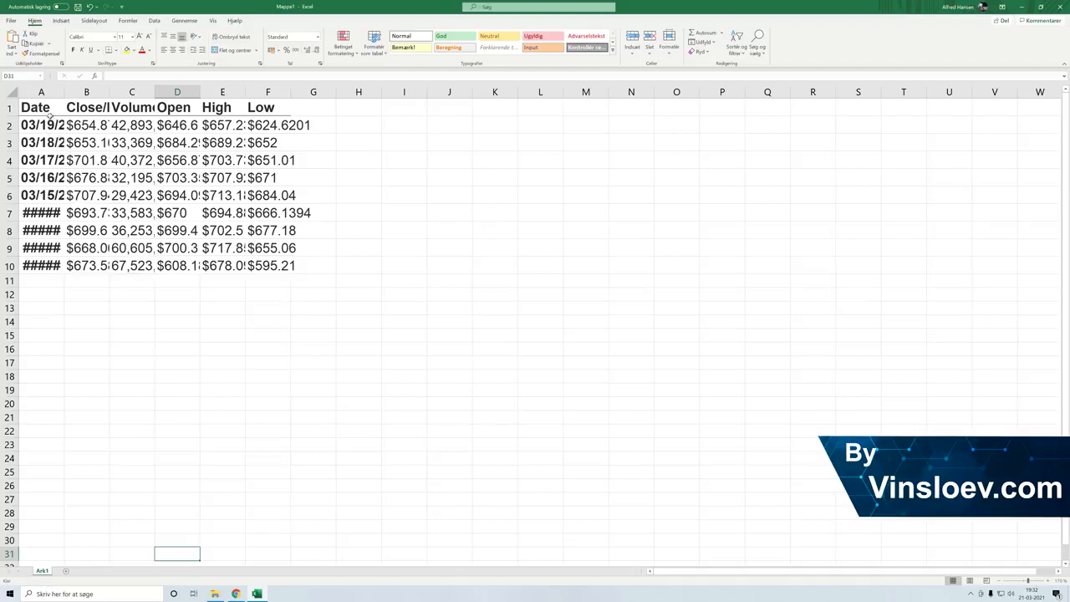
Rename the sheet holding the stock table as "Tesla stock data".
left_click(225, 322)
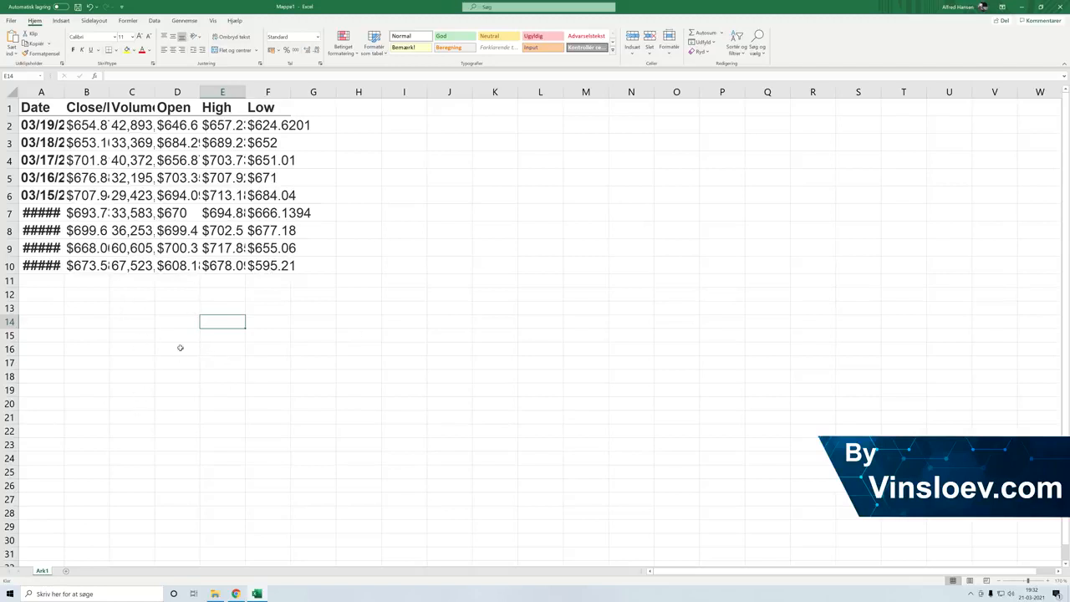
double_click(42, 571)
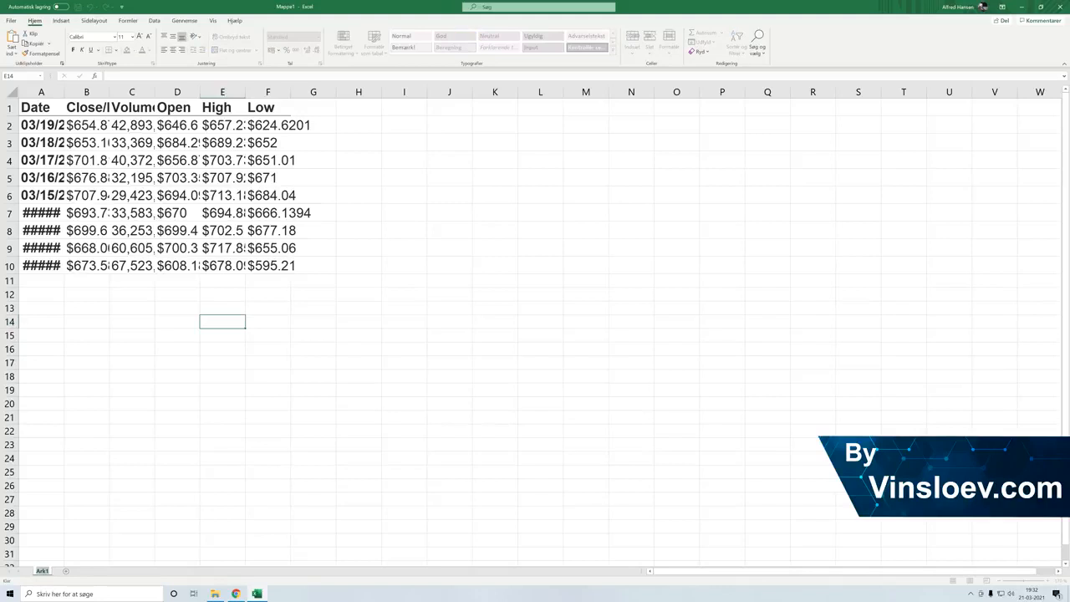
type("Tesla")
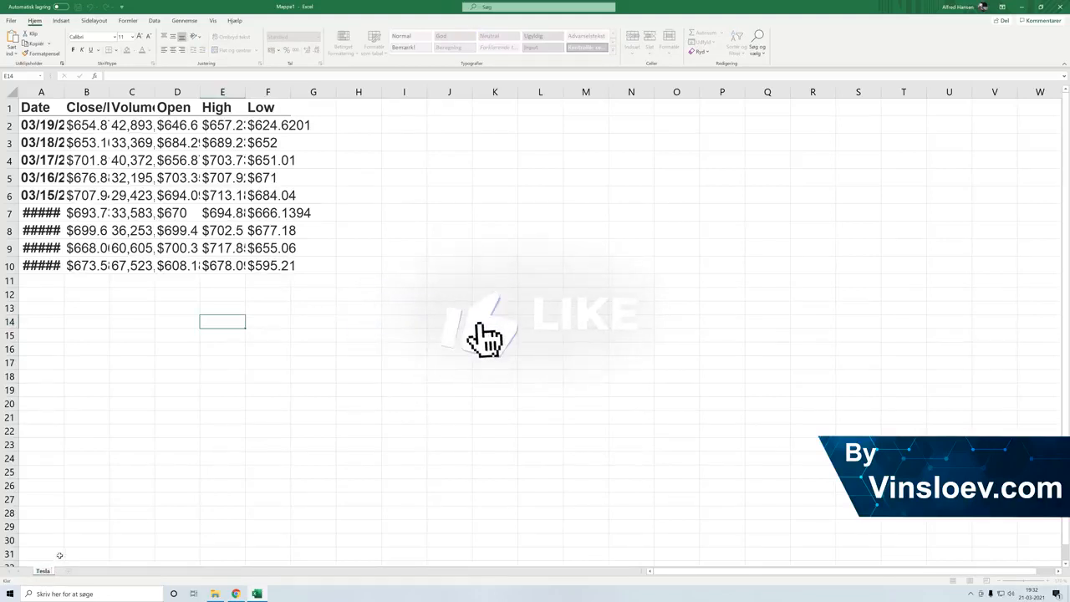
type(" stock data")
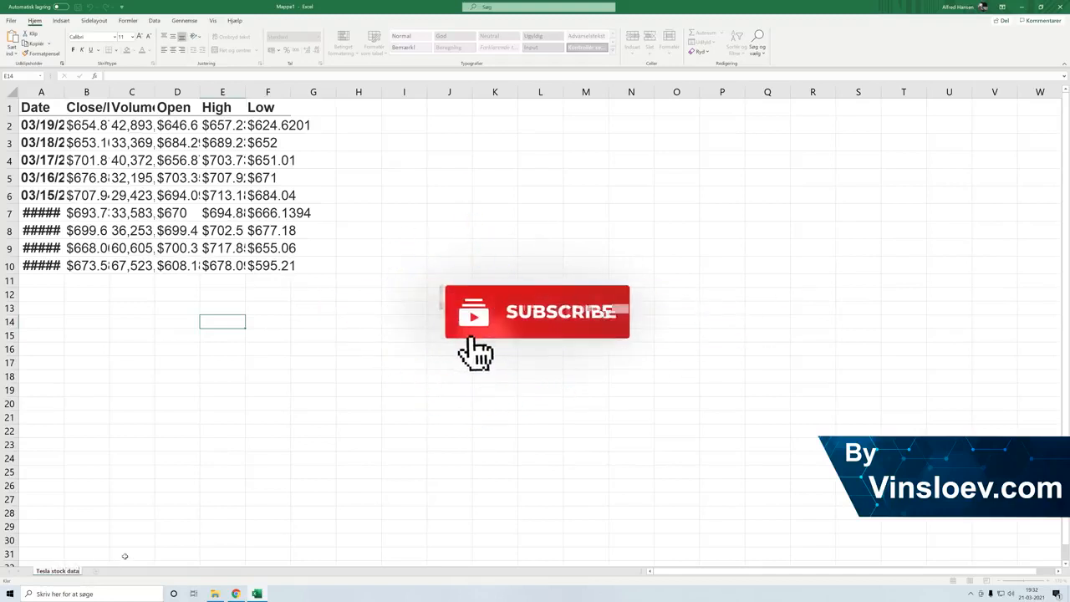
left_click(131, 553)
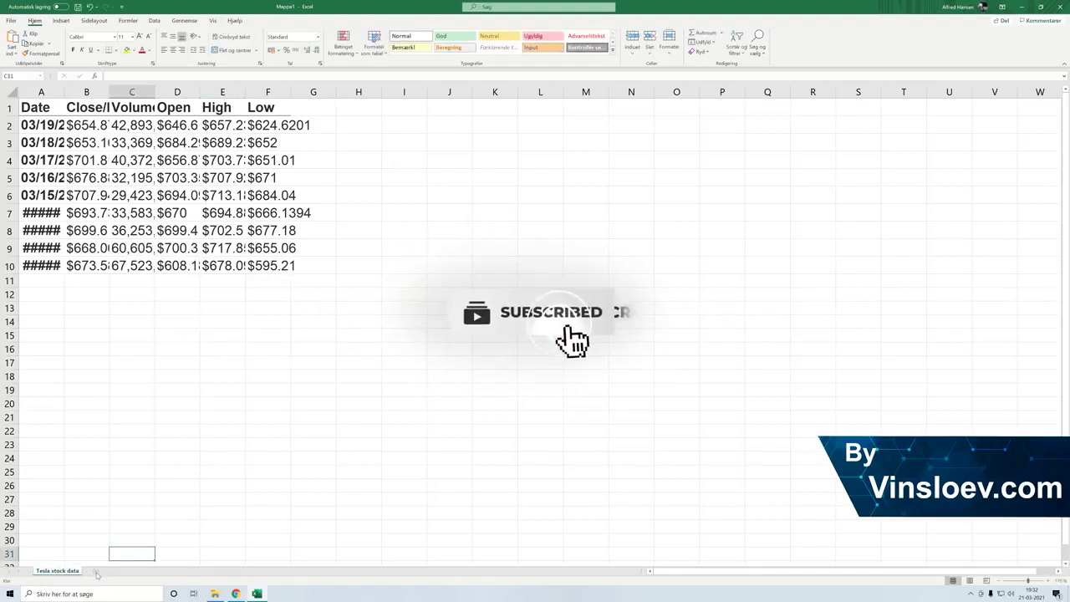
Add four blank sheets to the workbook and return to the Tesla stock data sheet.
left_click(96, 571)
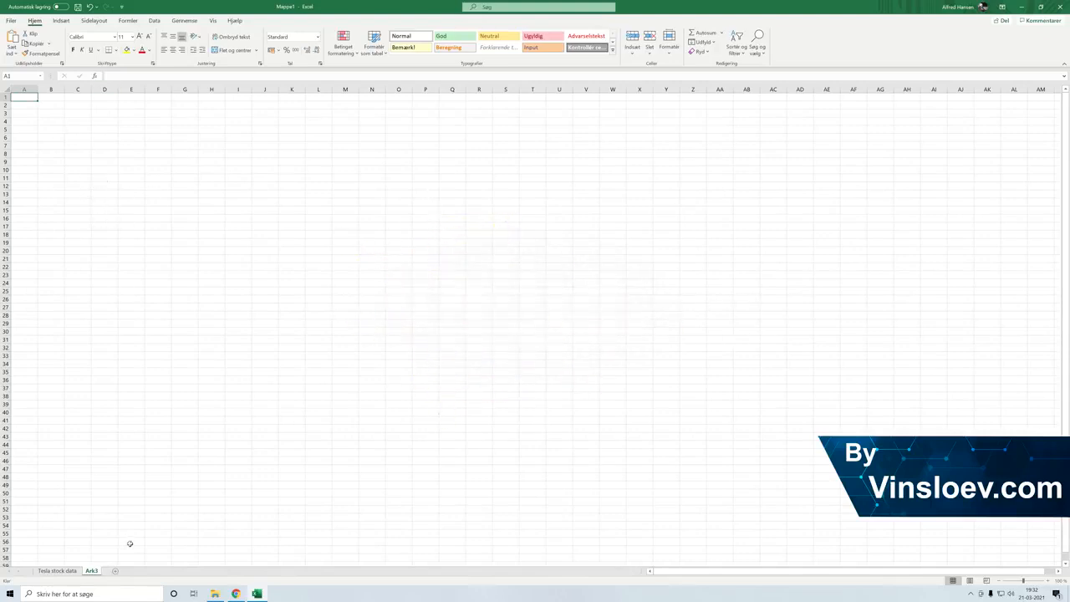
left_click(117, 573)
left_click(136, 572)
left_click(154, 572)
left_click(67, 570)
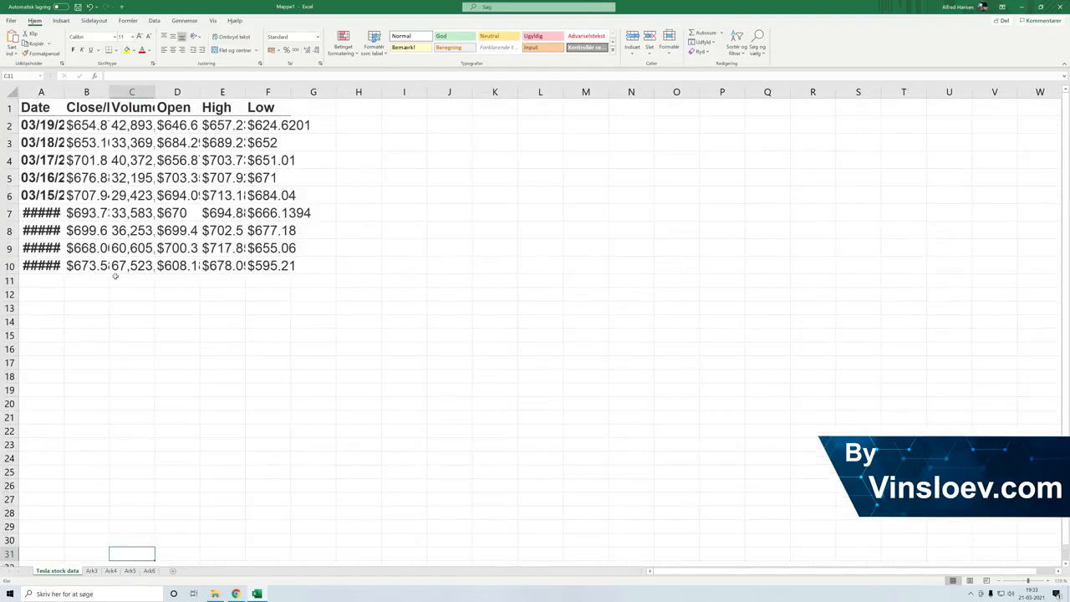
left_click(122, 268)
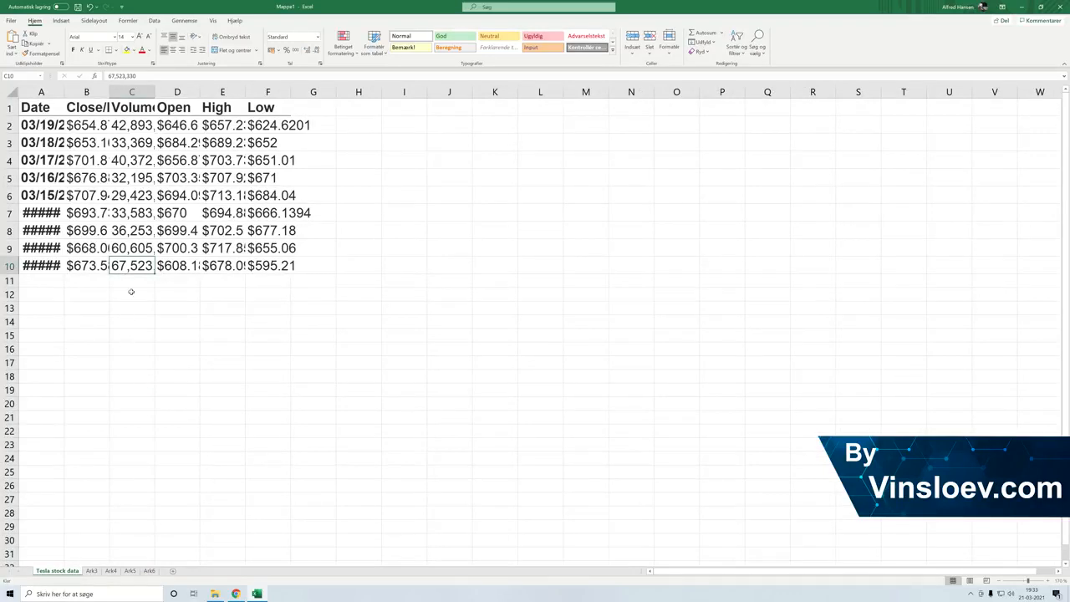
left_click(11, 20)
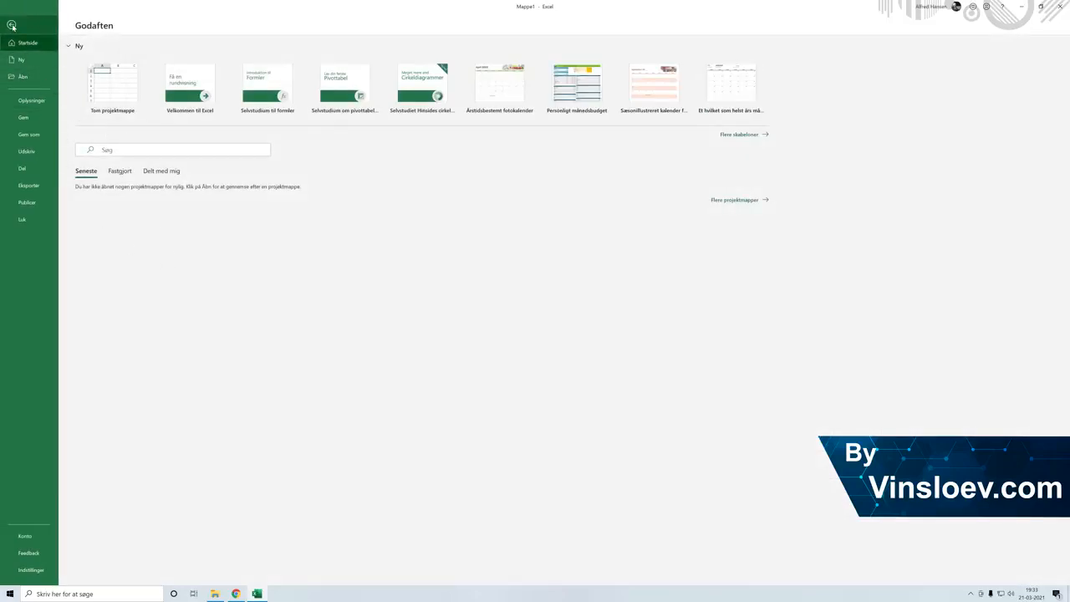
left_click(11, 25)
left_click(143, 491)
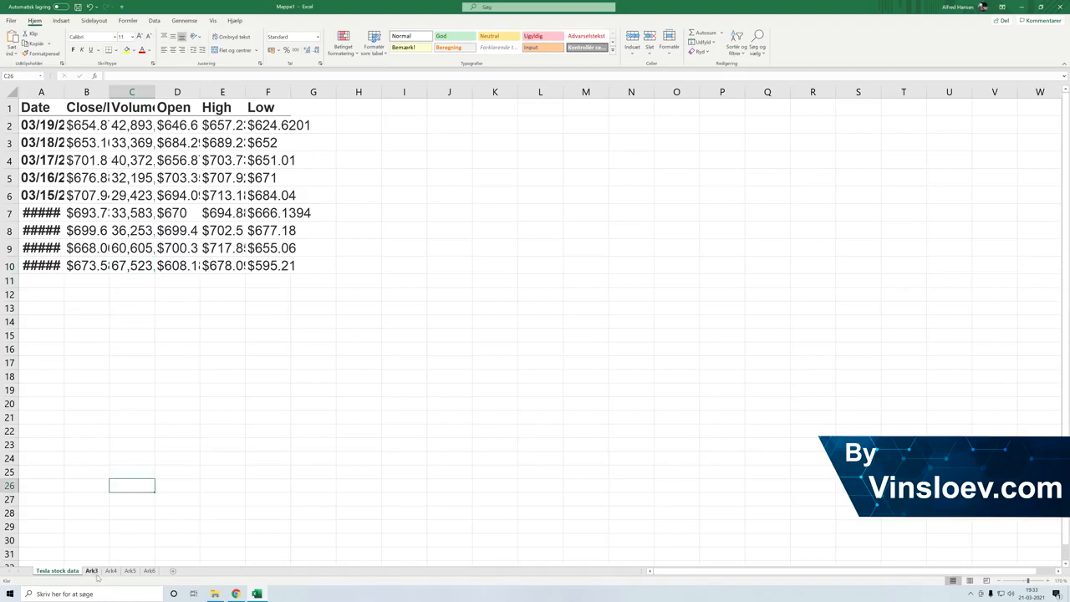
Go through the blank sheets Ark3 to Ark6 and return to the Tesla stock data sheet.
key("ctrl+Page_Down")
key("ctrl+Page_Down")
key("ctrl+Page_Down")
key("ctrl+Page_Down")
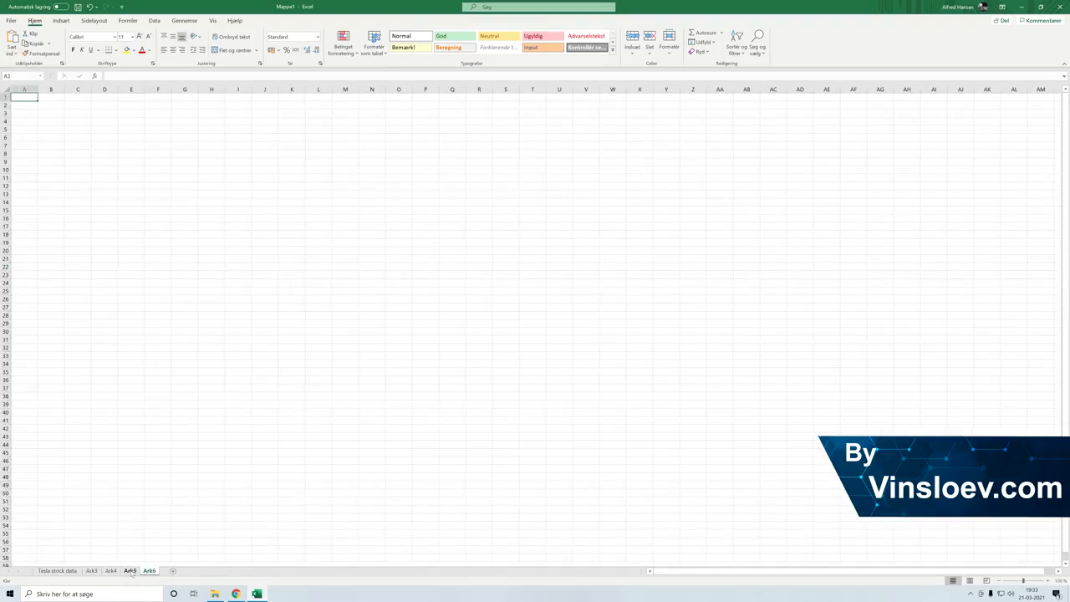
left_click(57, 571)
left_click(163, 288)
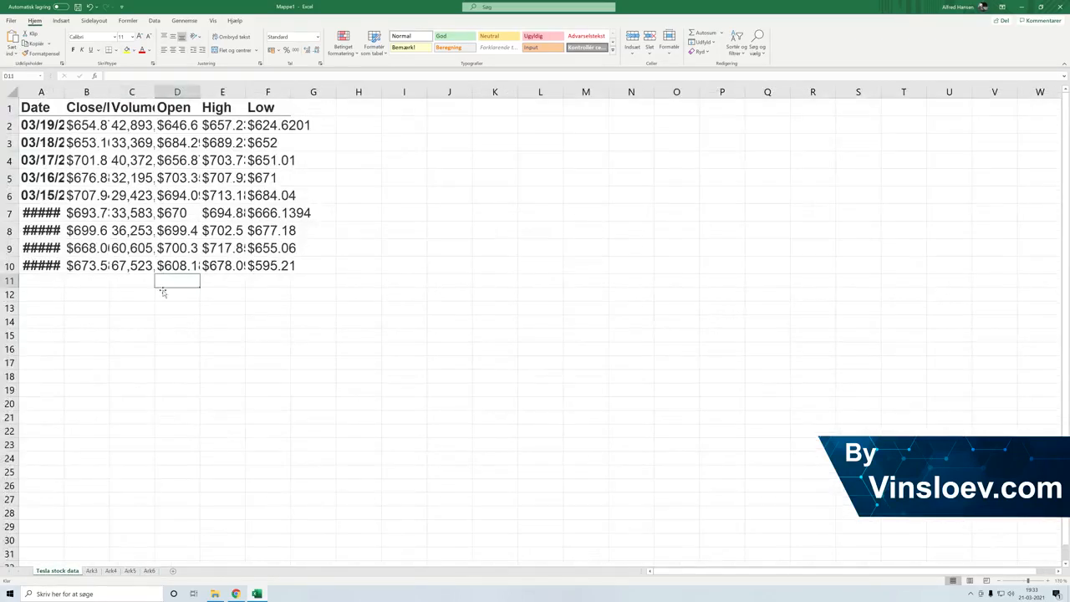
left_click(63, 22)
left_click(95, 22)
left_click(129, 22)
left_click(155, 23)
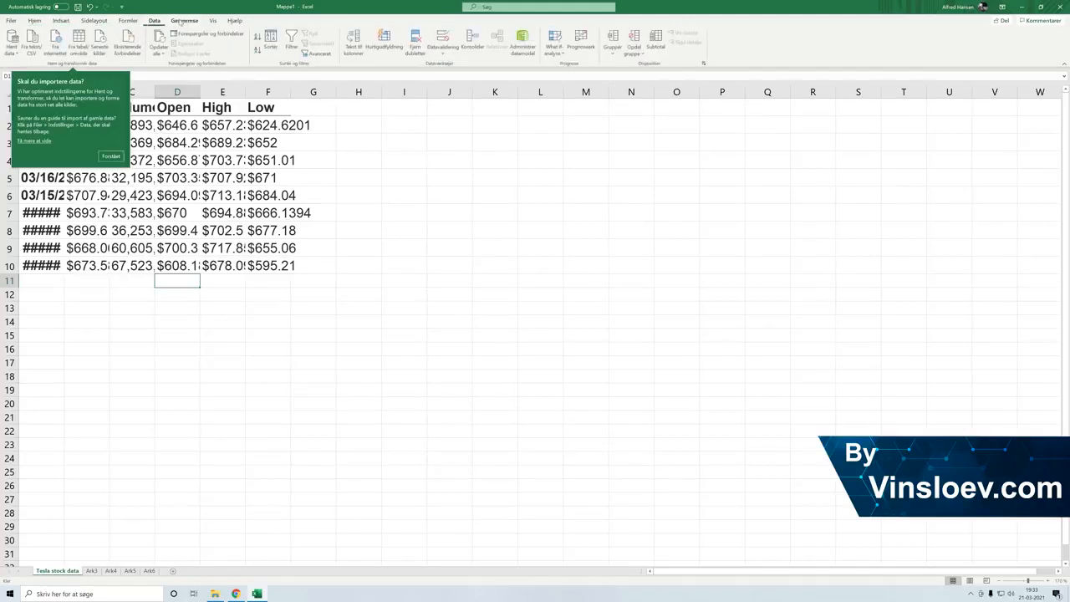
left_click(189, 23)
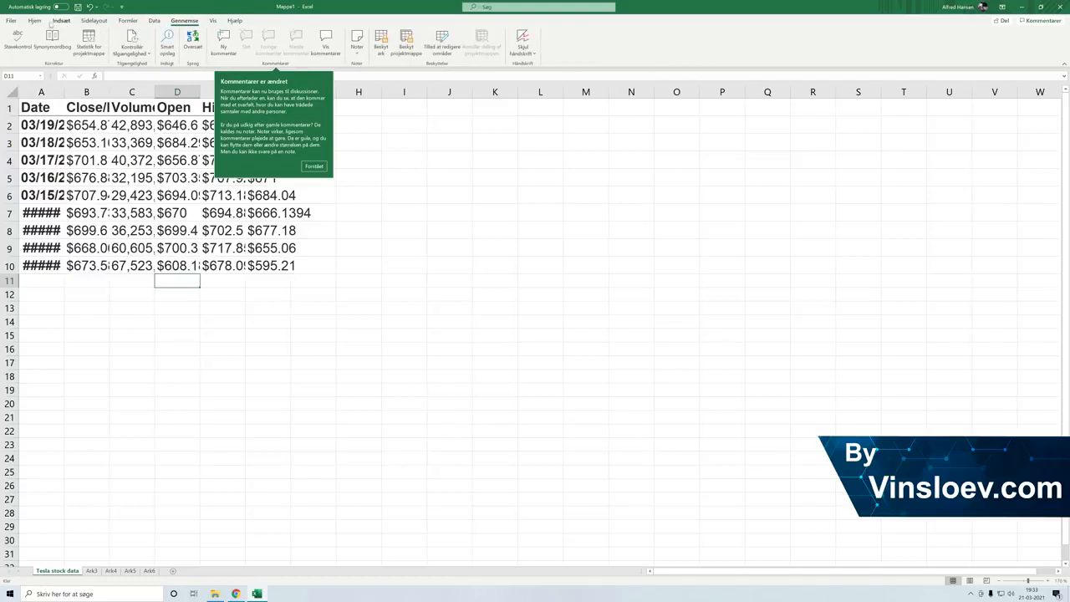
left_click(42, 22)
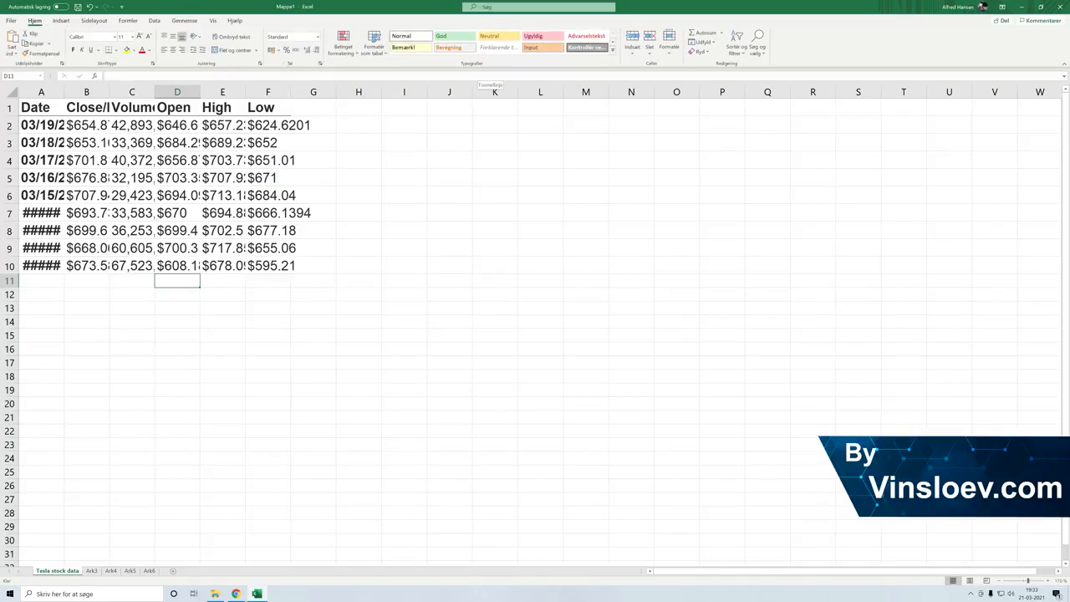
left_click(213, 156)
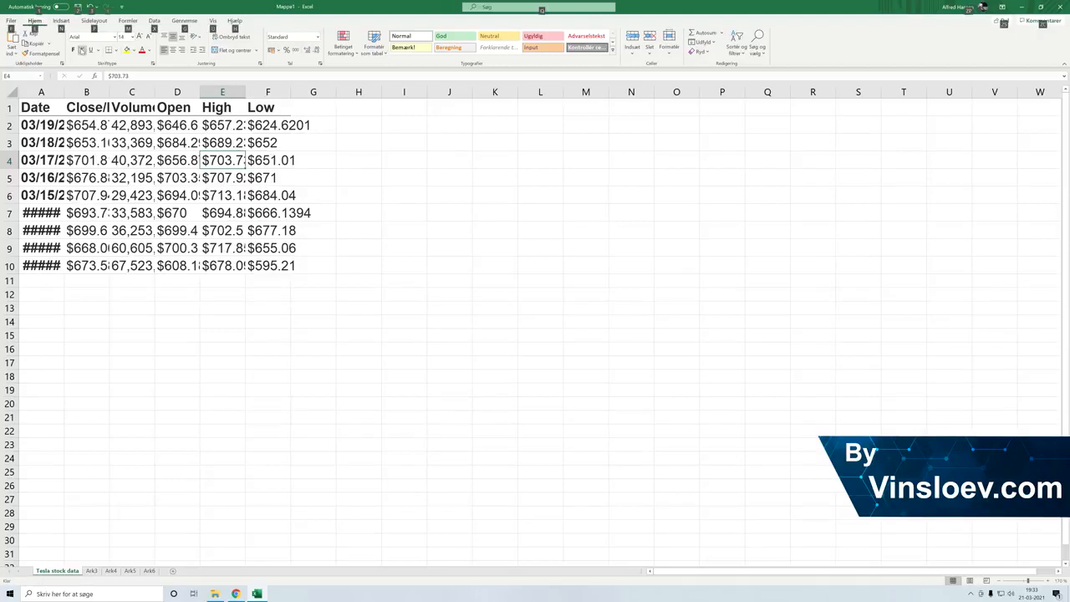
key("alt")
key("p")
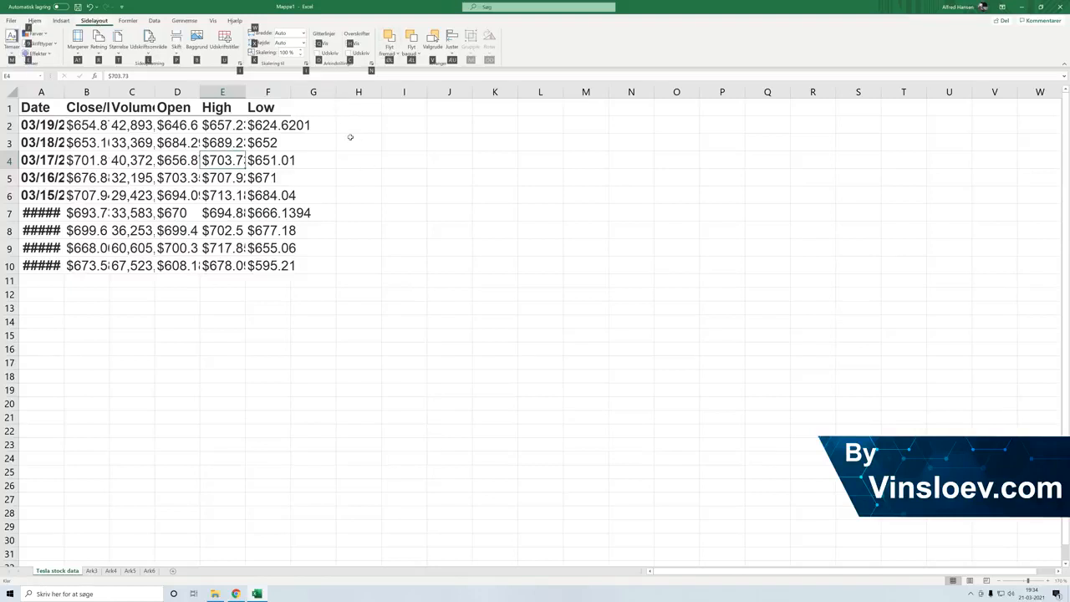
key("alt")
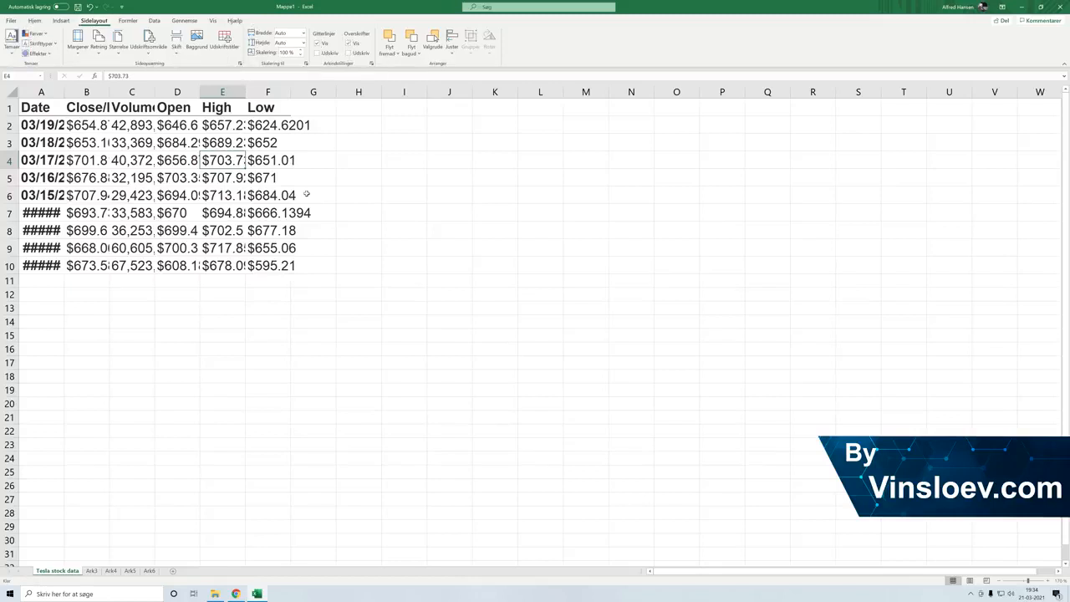
left_click(255, 192)
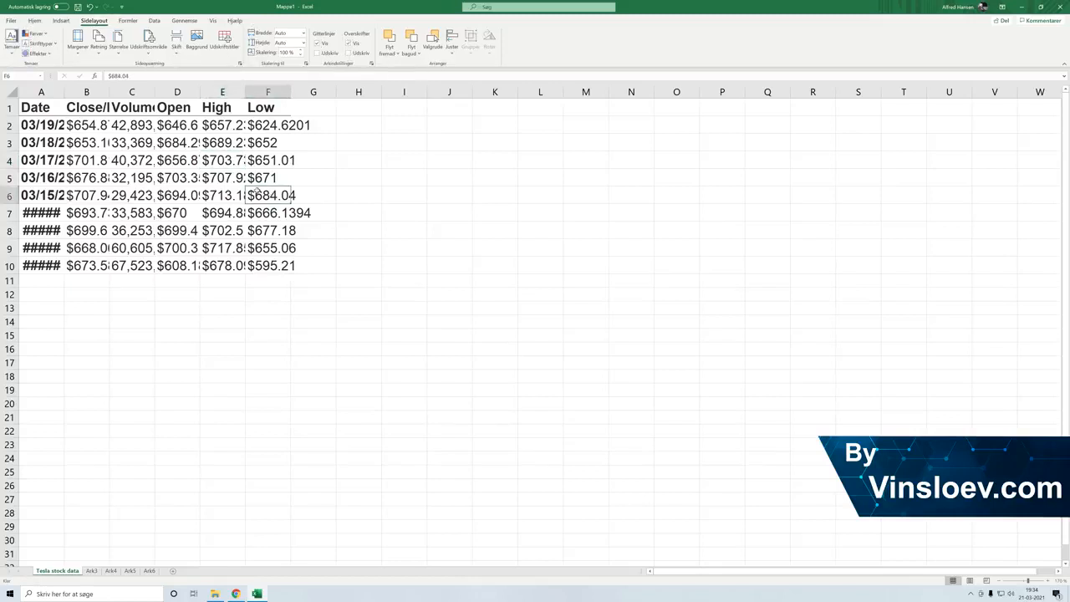
left_click(34, 20)
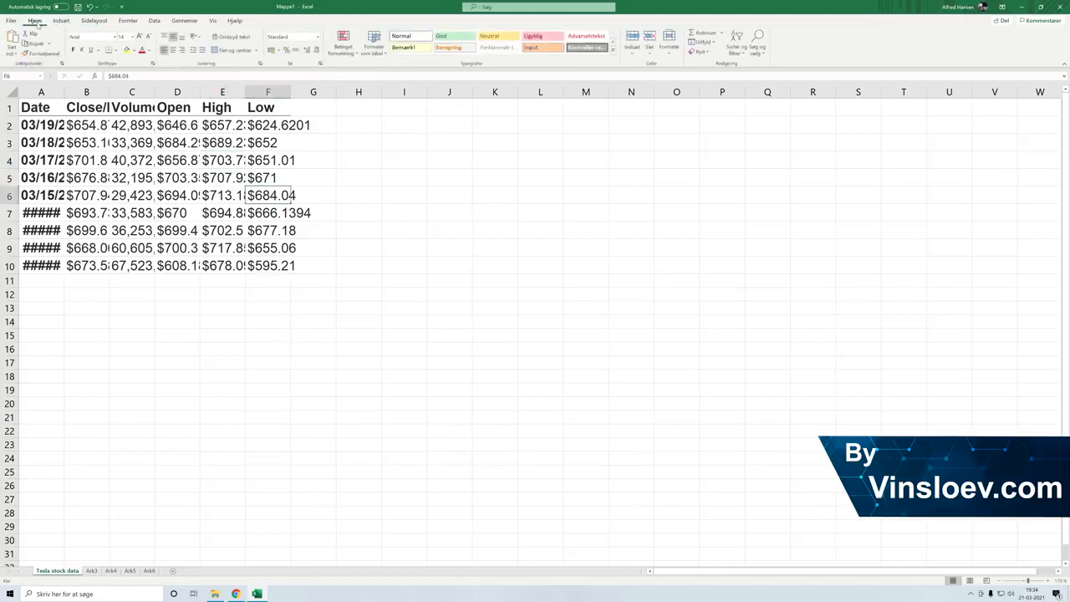
Check the cells in the Date column and auto-fit column A to the width of its dates.
left_click(111, 142)
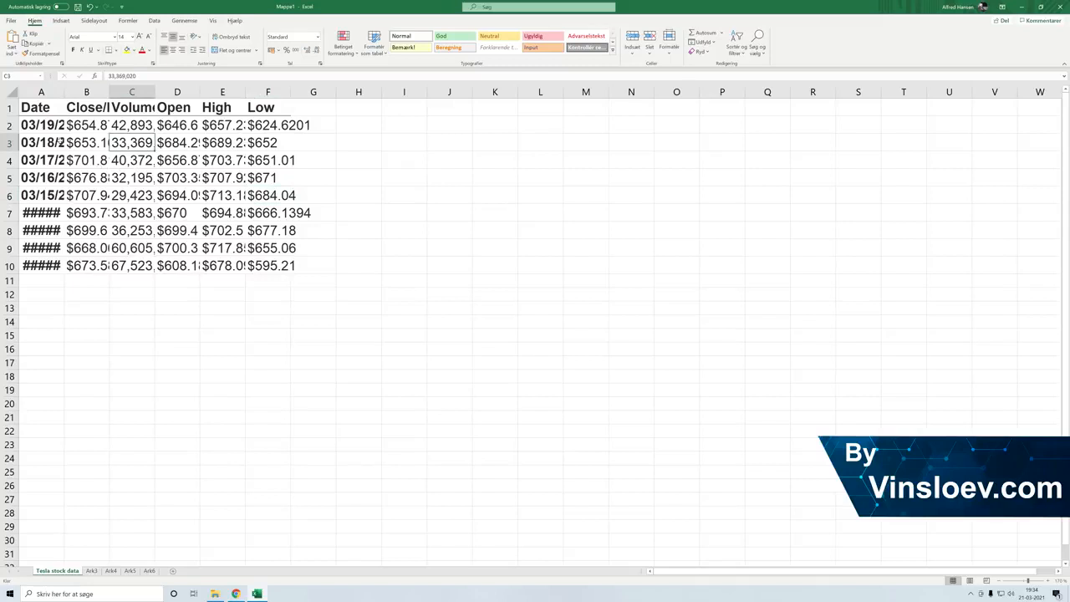
left_click(44, 148)
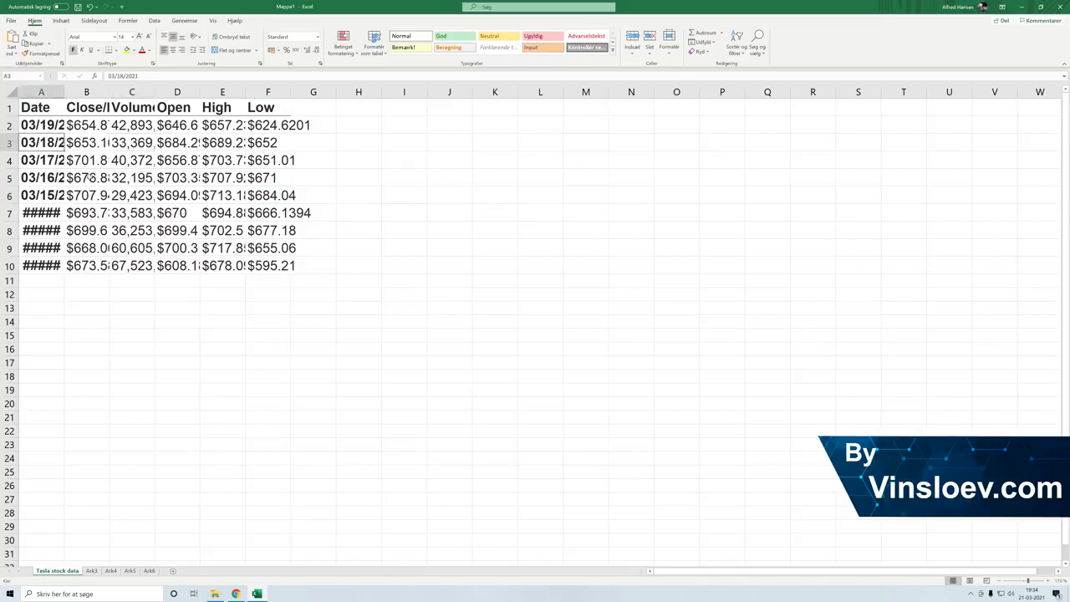
left_click(56, 216)
left_click(48, 233)
left_click(46, 266)
left_click(45, 282)
left_click(44, 248)
left_click(44, 231)
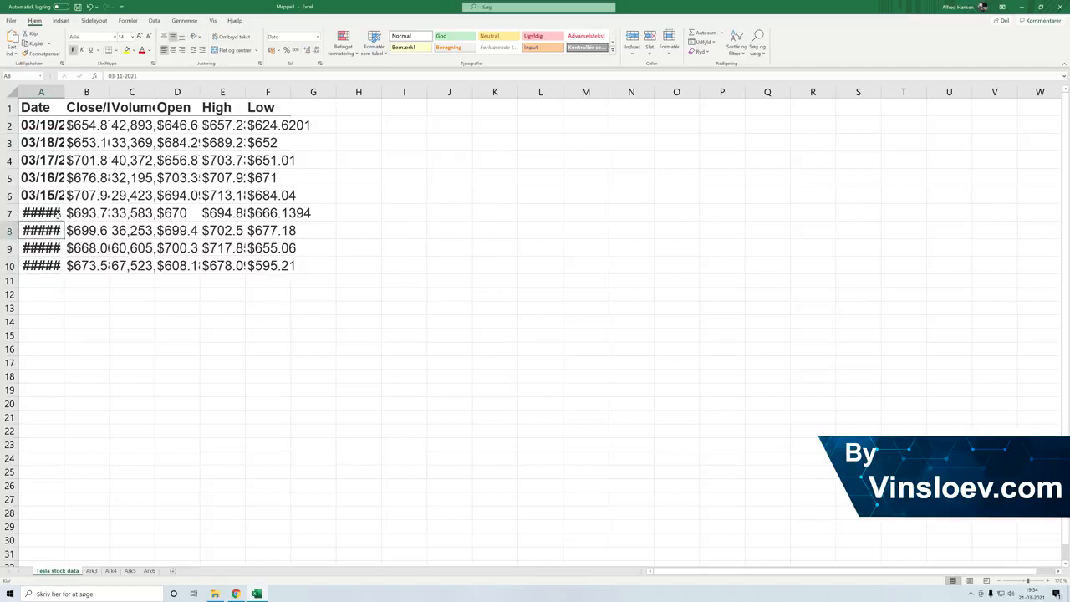
left_click(57, 216)
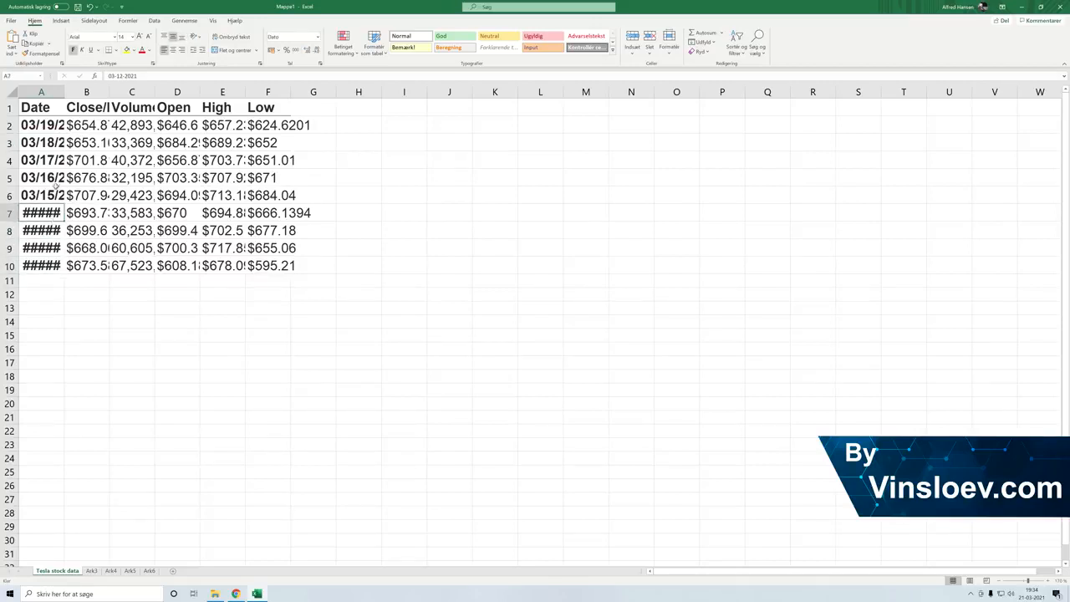
double_click(66, 93)
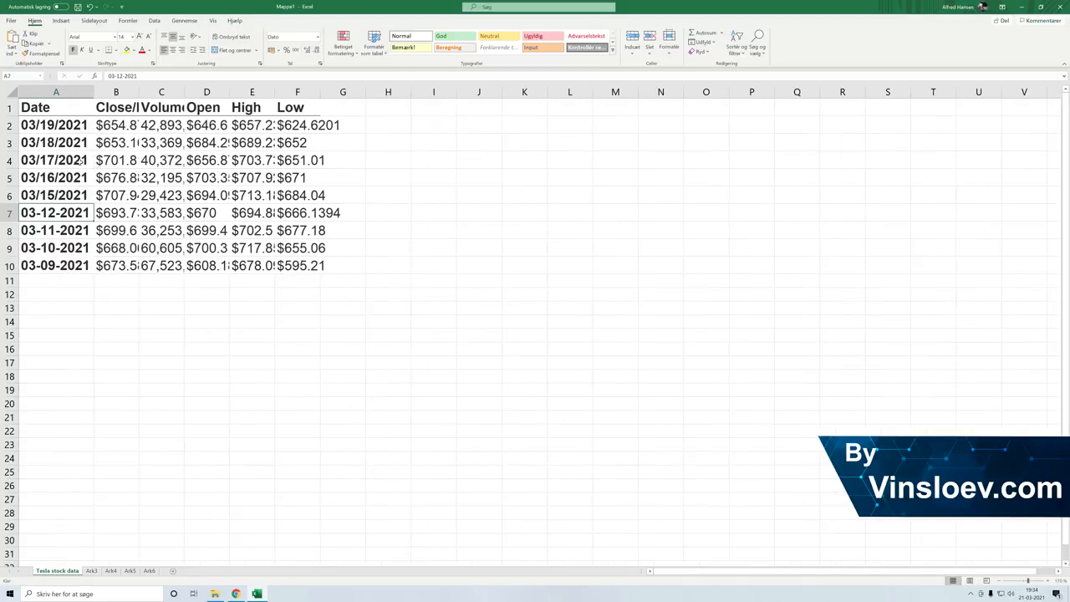
Examine row 2 across columns A to M and the Close/Last column down to row 24 by selecting their cells.
left_click(91, 156)
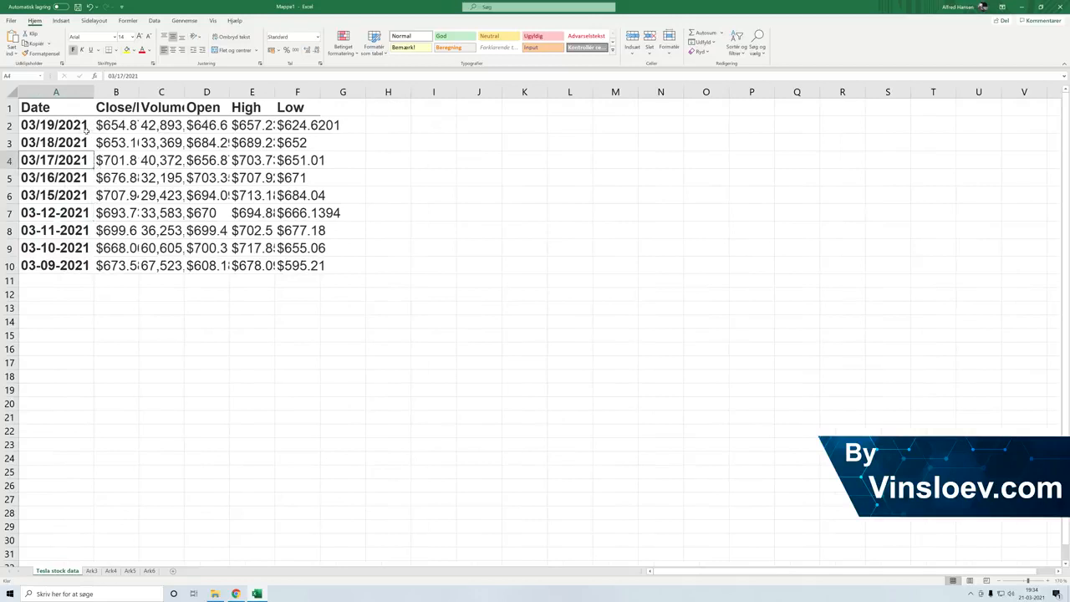
left_click_drag(35, 127, 641, 134)
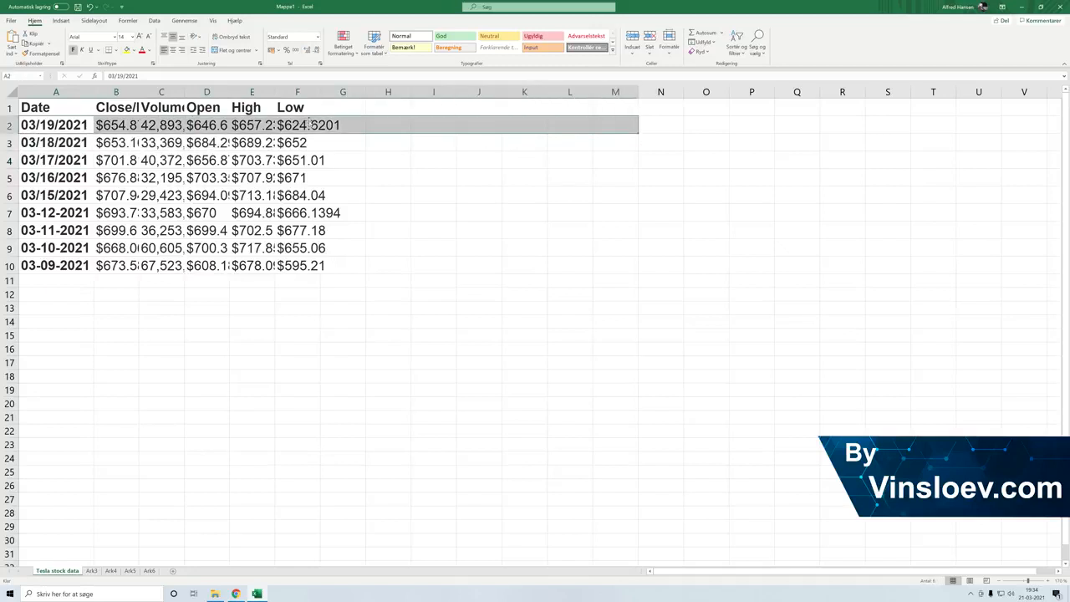
left_click(106, 113)
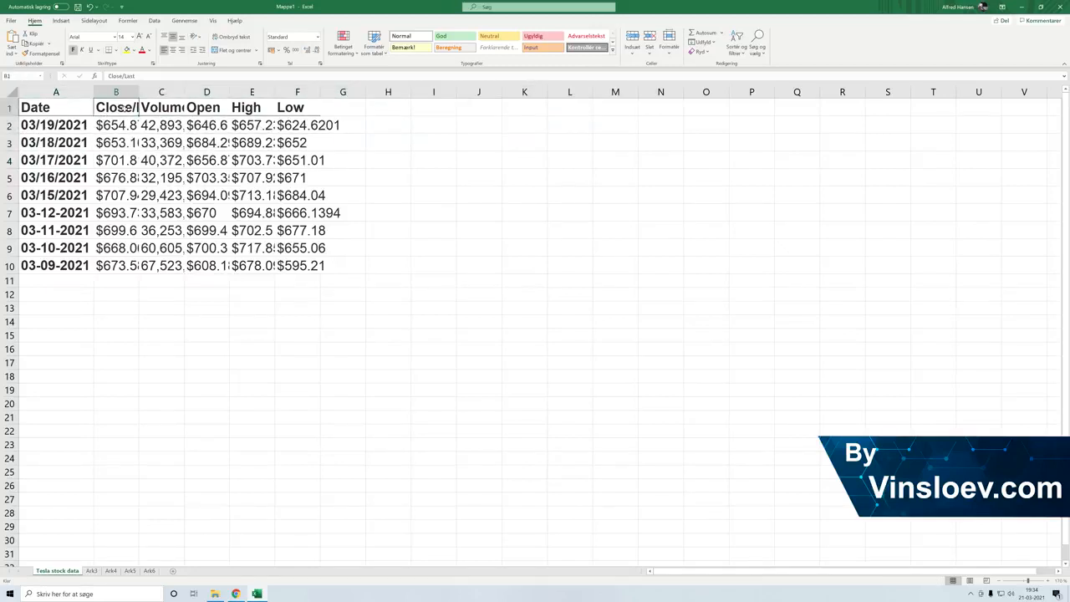
left_click_drag(123, 109, 125, 468)
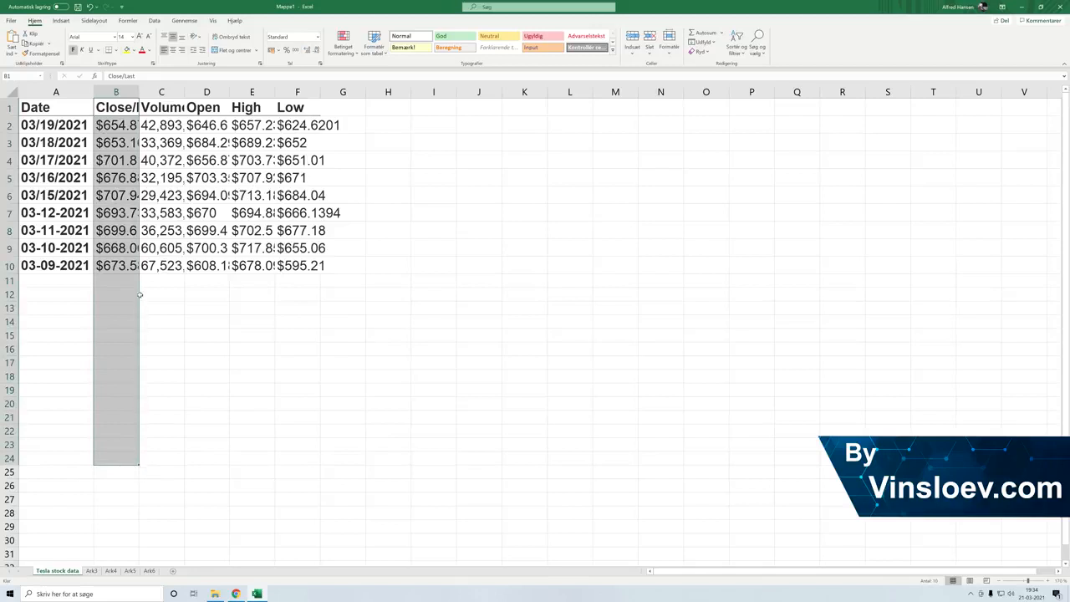
left_click(132, 249)
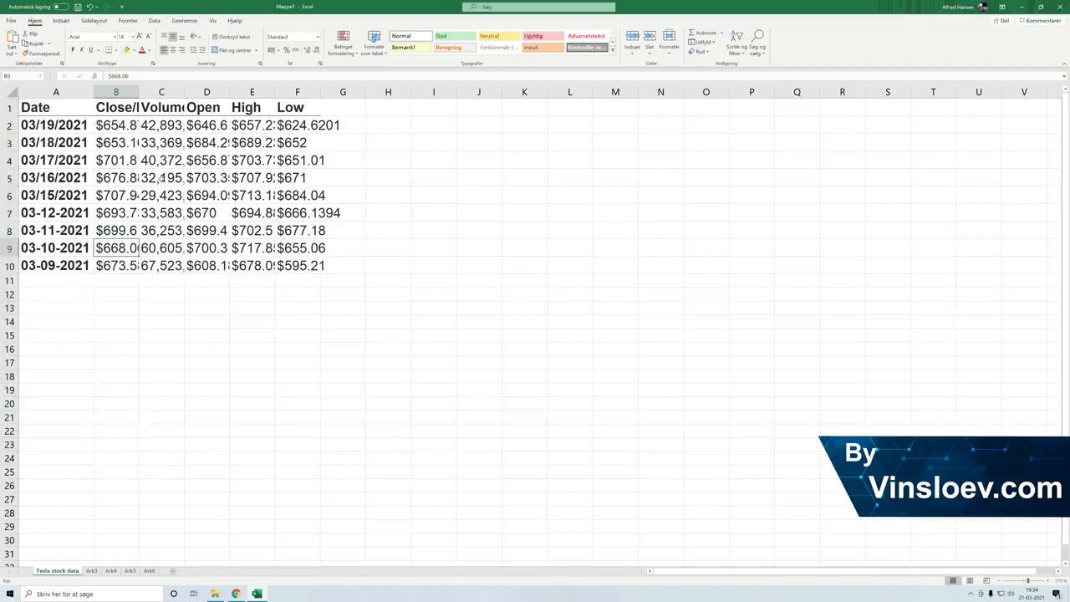
Wrap the text in the whole stock table, cells A1 to F10, including its header row.
left_click(156, 173)
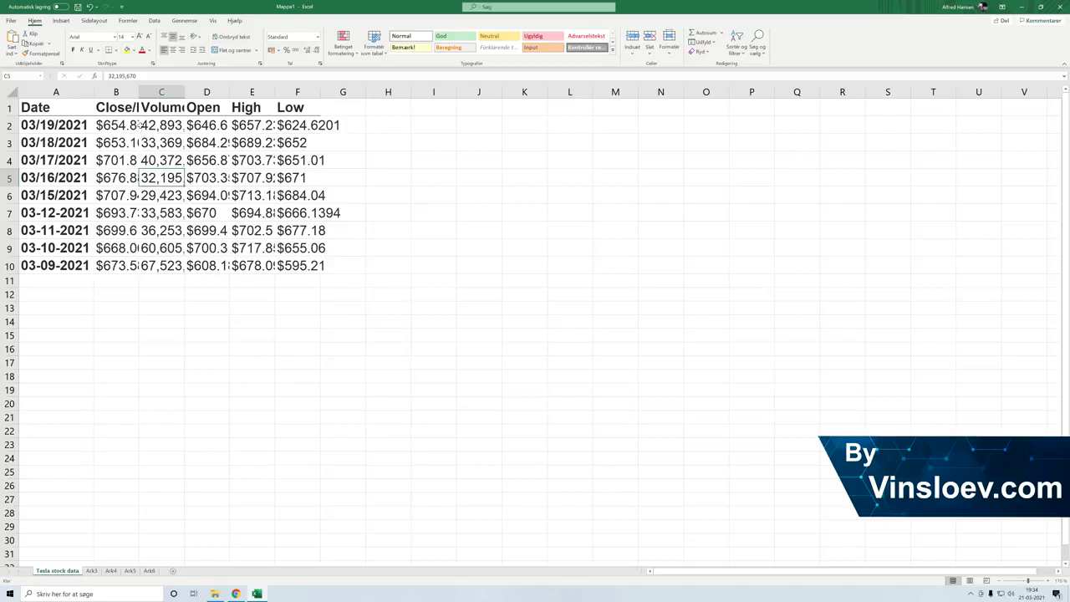
left_click(131, 127)
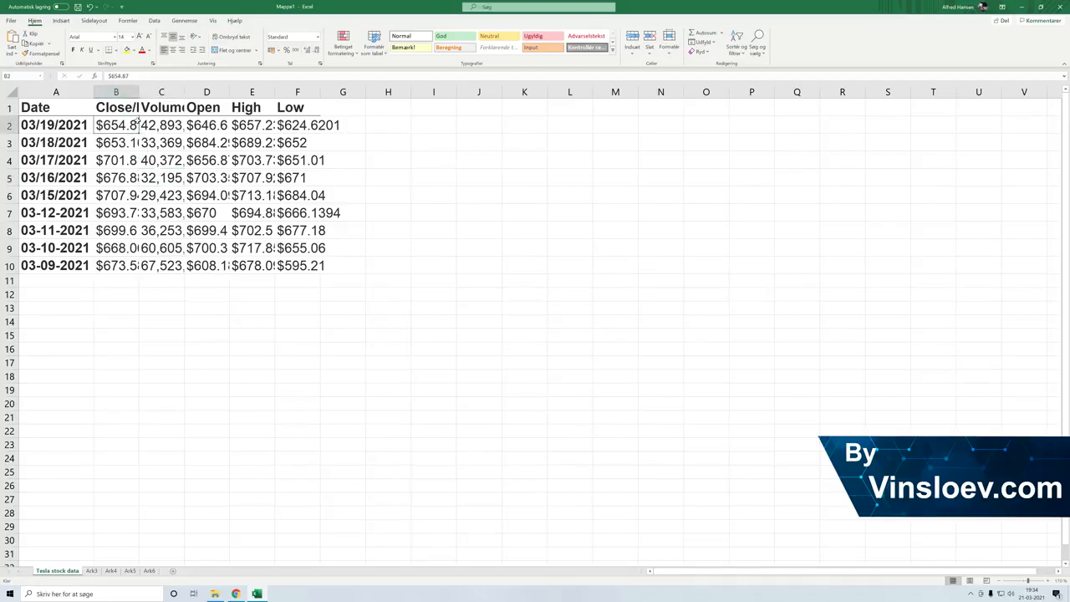
left_click(131, 111)
left_click(144, 125)
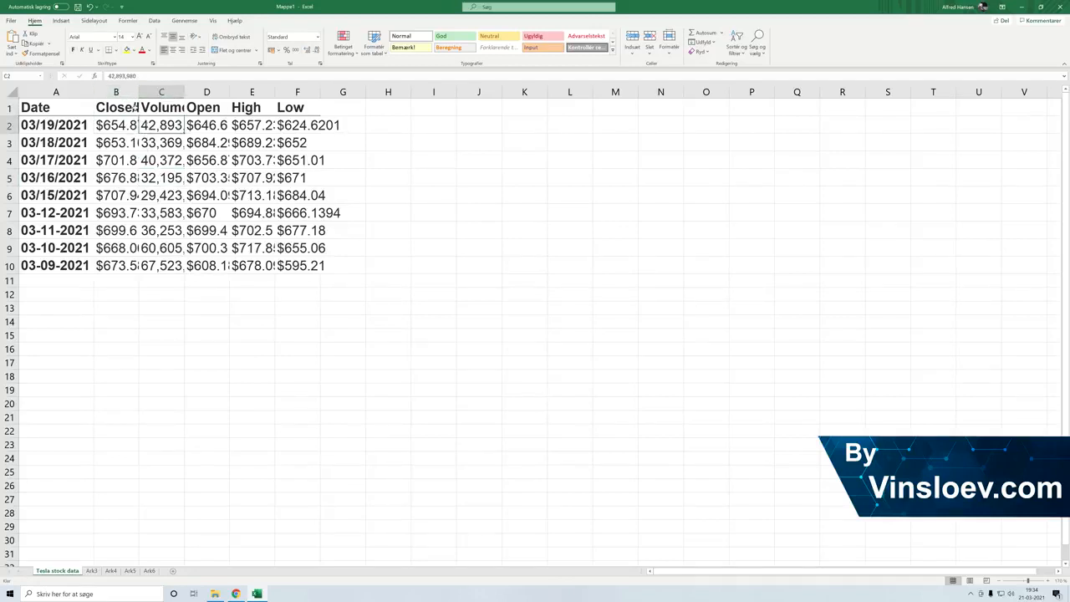
left_click(133, 110)
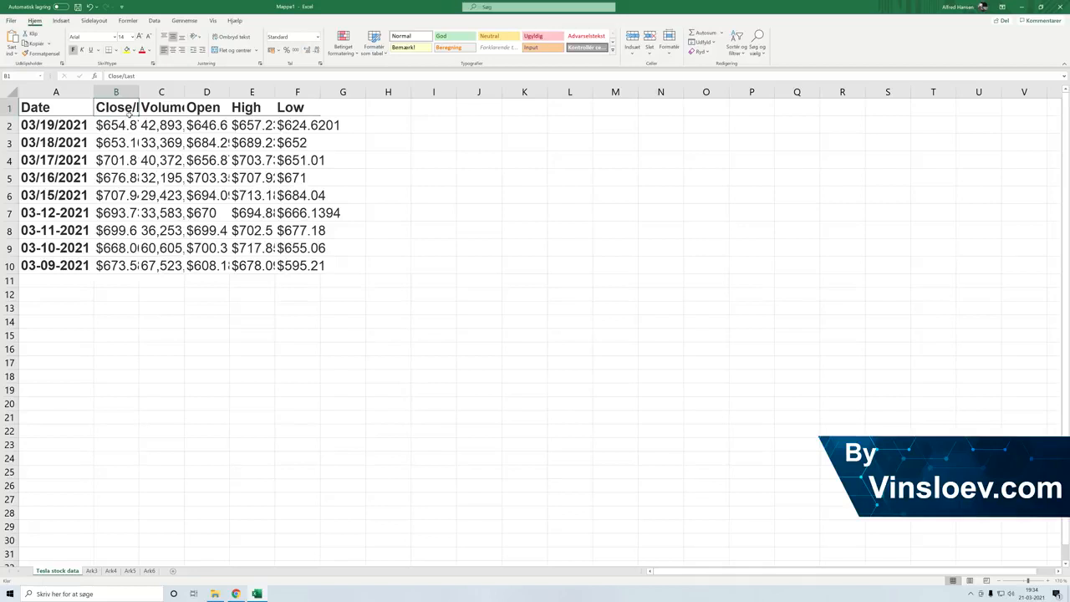
left_click_drag(62, 112, 299, 265)
left_click(234, 37)
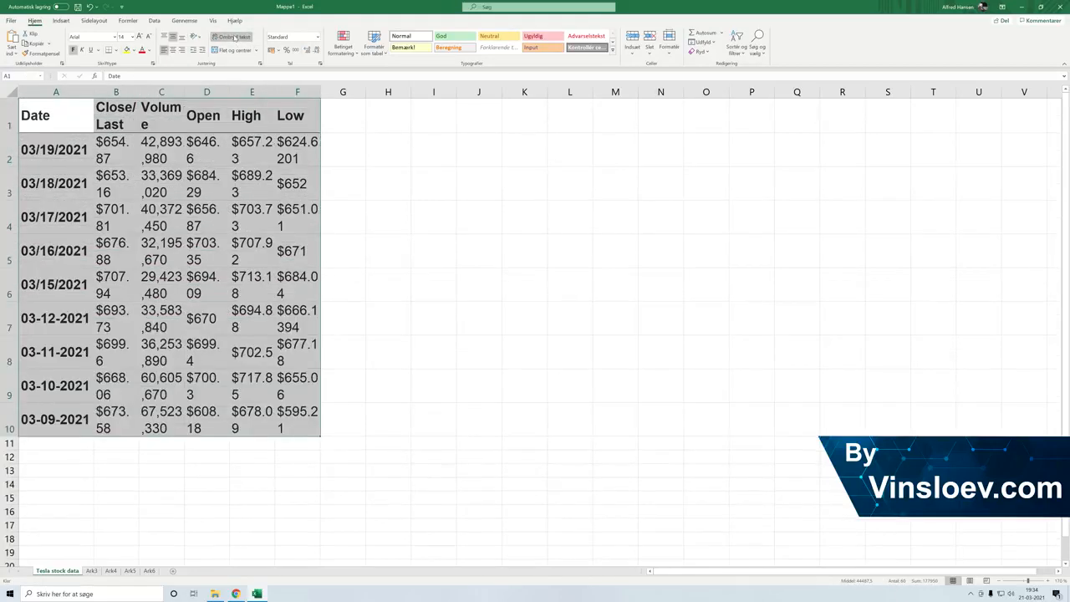
Apply the $ English (USA) accounting number format to the stock values in cells B2 to F10.
left_click(384, 215)
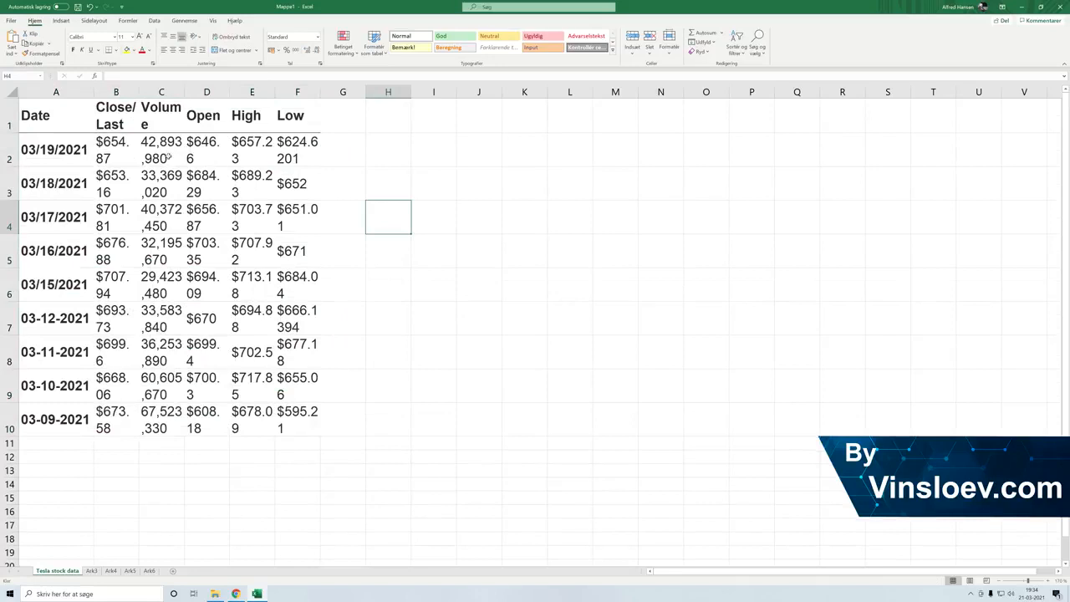
left_click(136, 143)
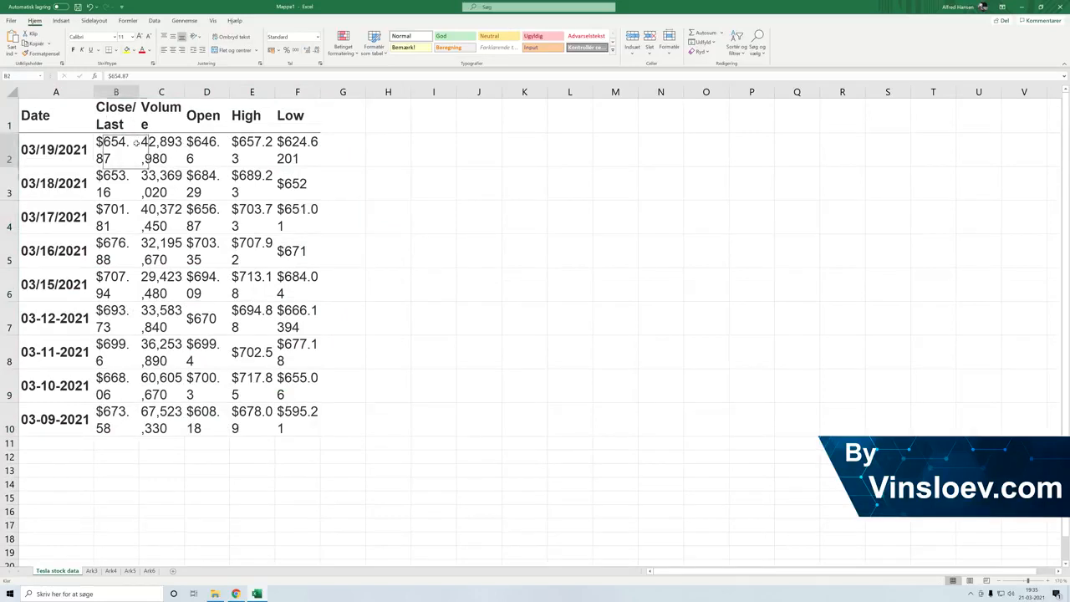
left_click(76, 151)
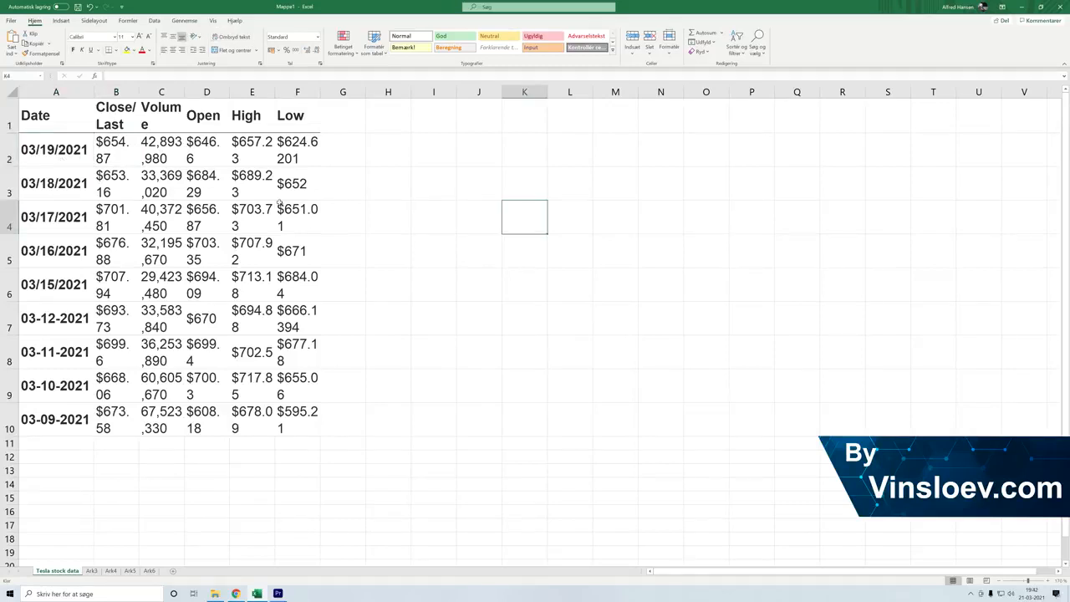
left_click(121, 148)
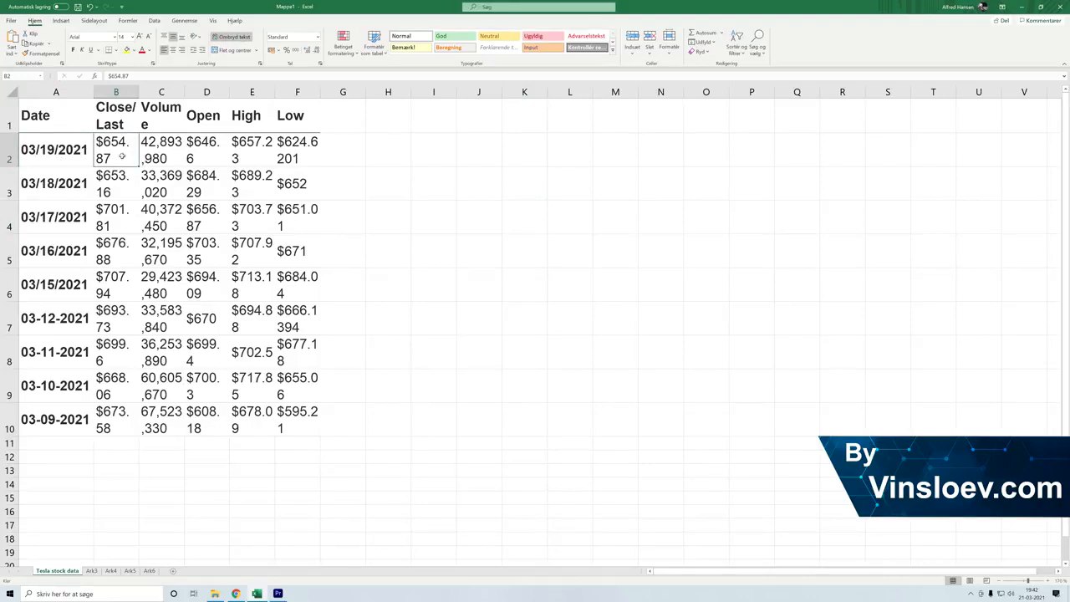
left_click_drag(121, 156, 324, 439)
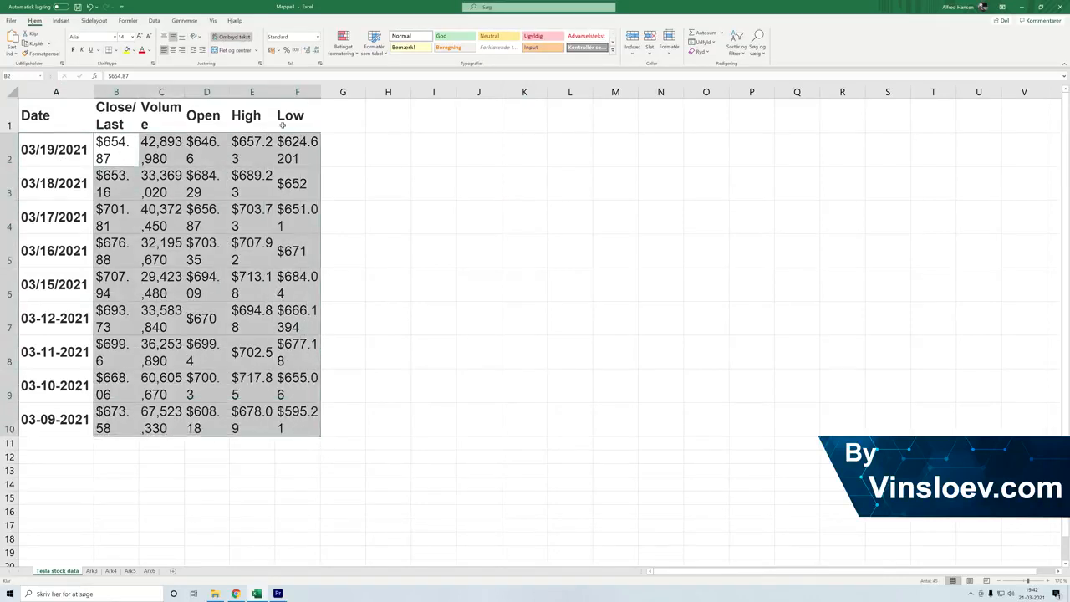
left_click(276, 50)
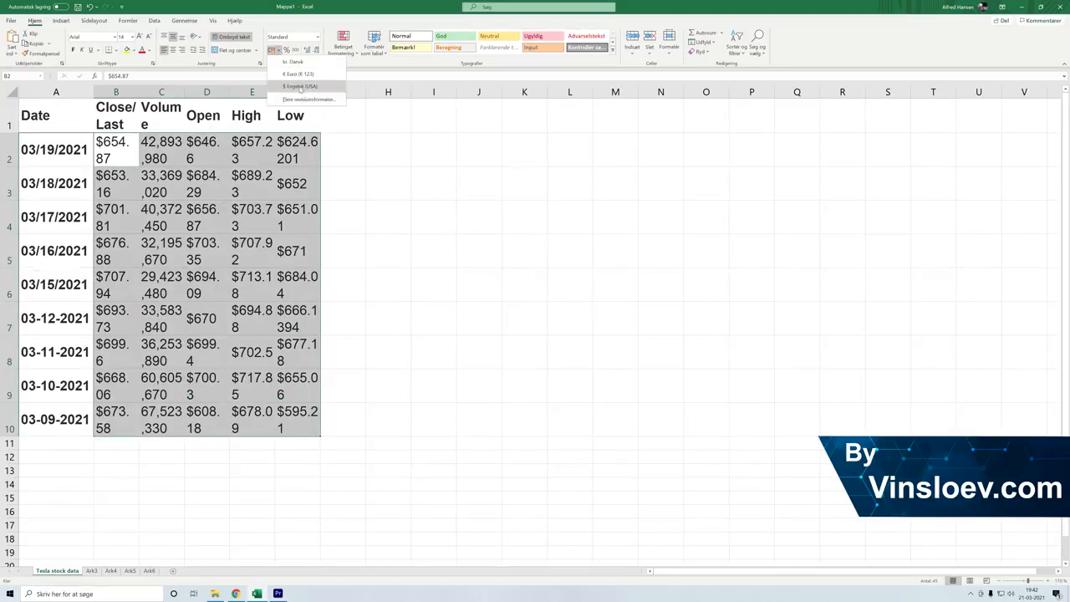
left_click(299, 87)
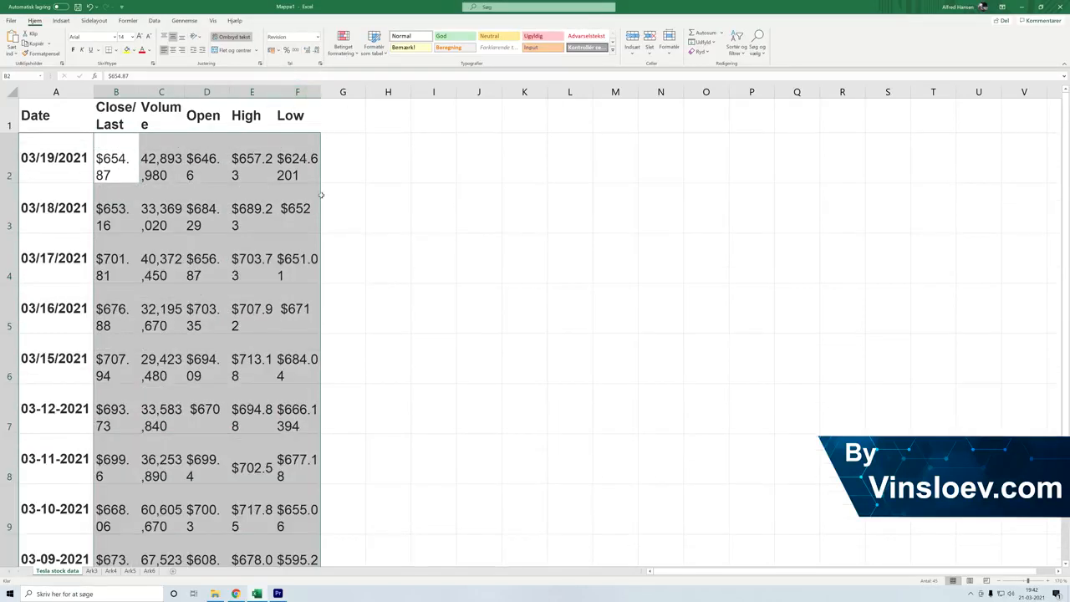
left_click(342, 207)
Format cells A1 to F10 as a table with headers, using the first style in the light group.
left_click(998, 580)
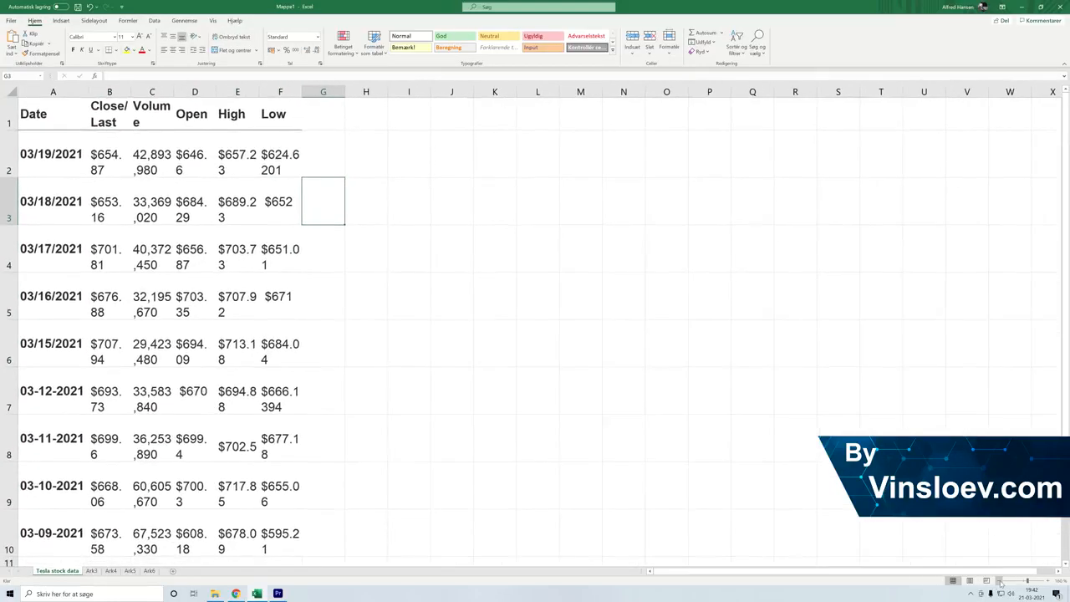
left_click(999, 580)
left_click(143, 207)
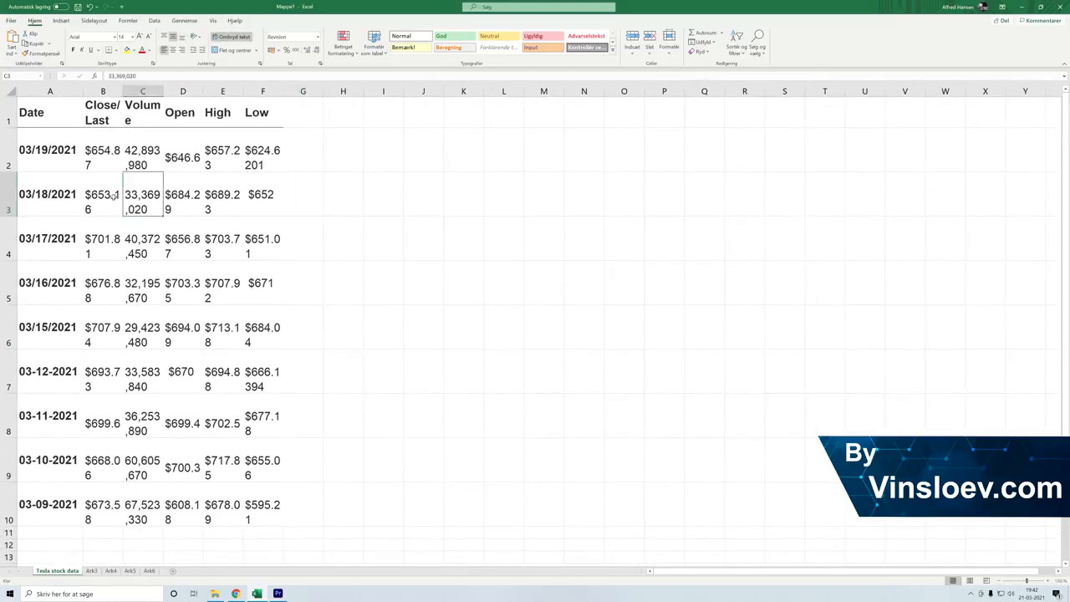
left_click(113, 196)
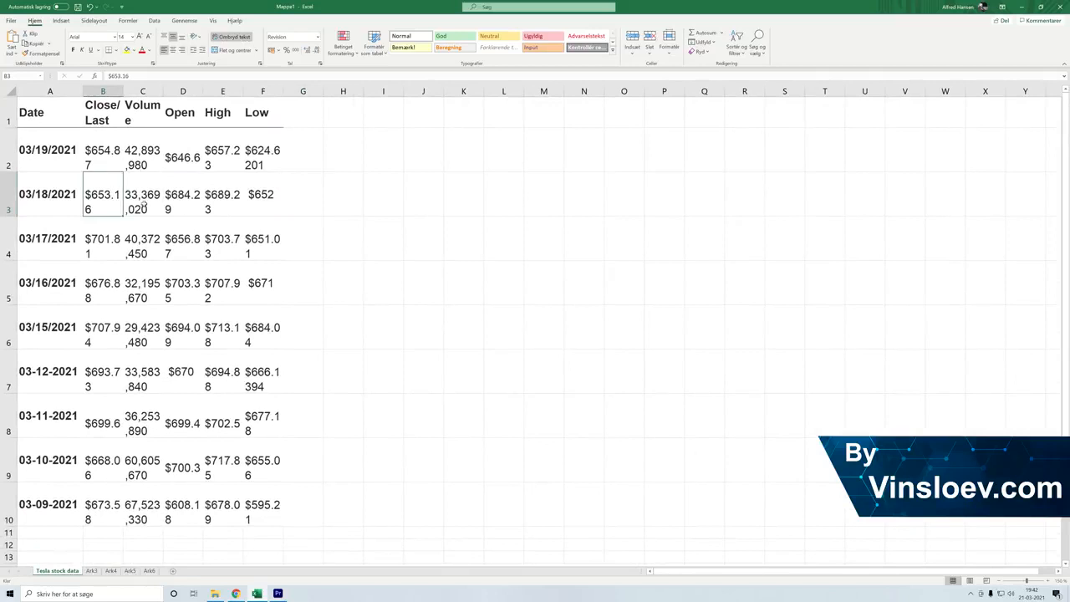
left_click(144, 204)
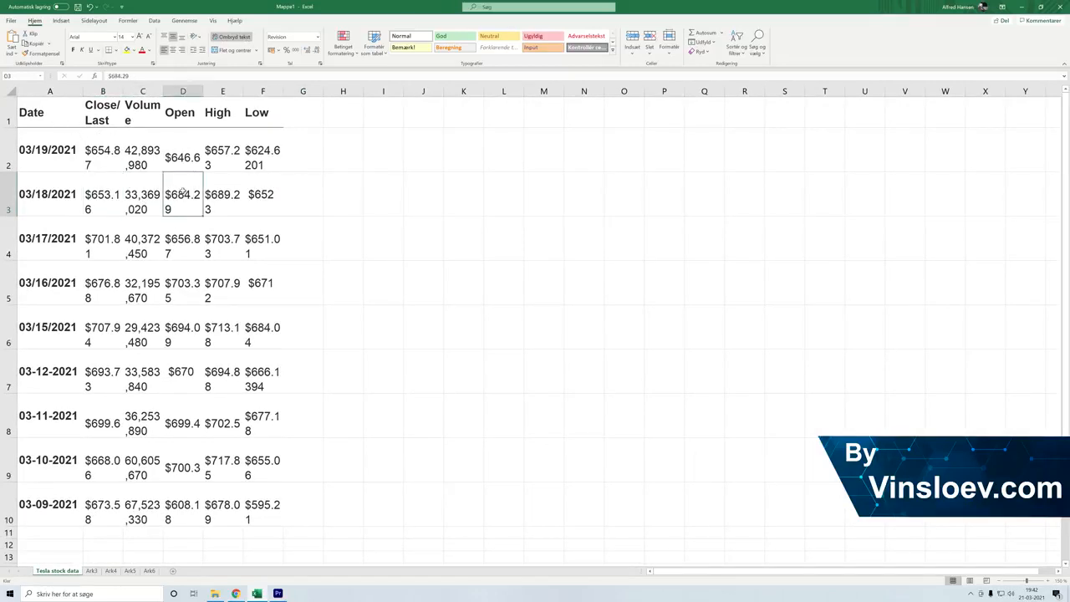
left_click_drag(53, 117, 284, 527)
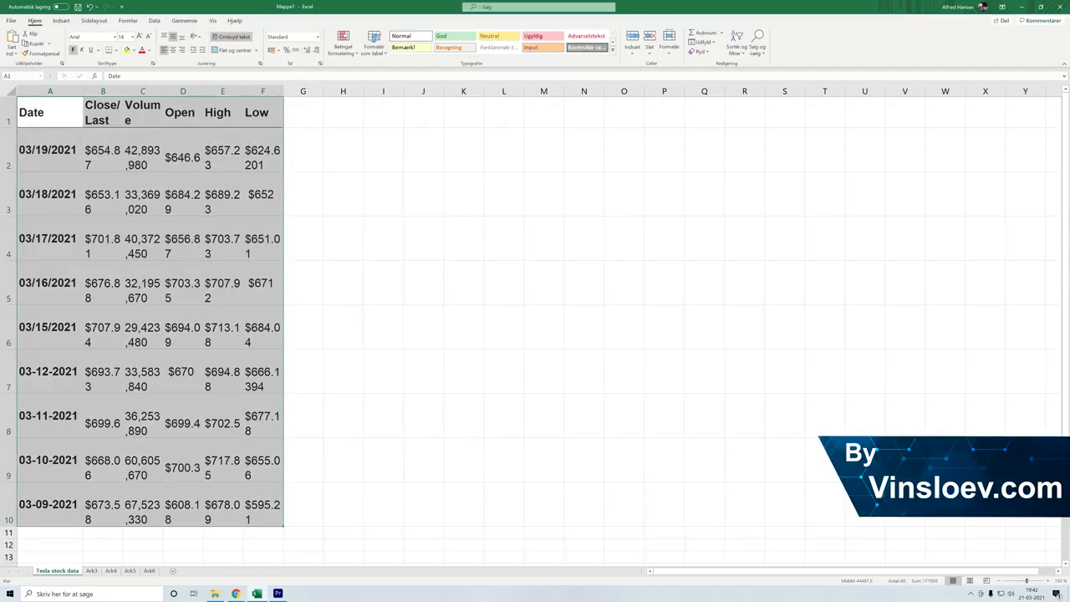
left_click(381, 54)
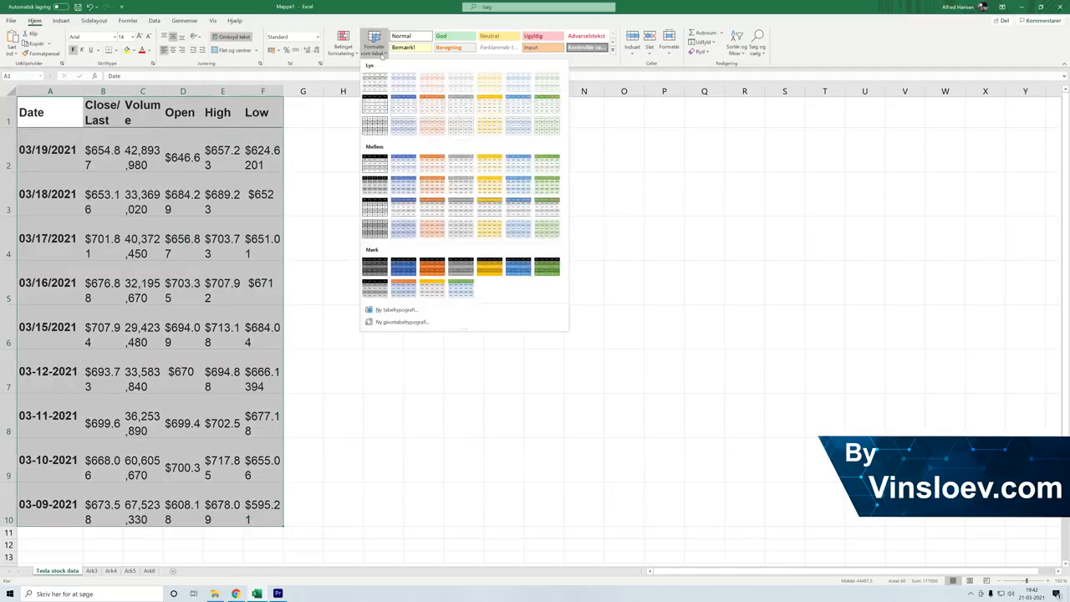
left_click(372, 84)
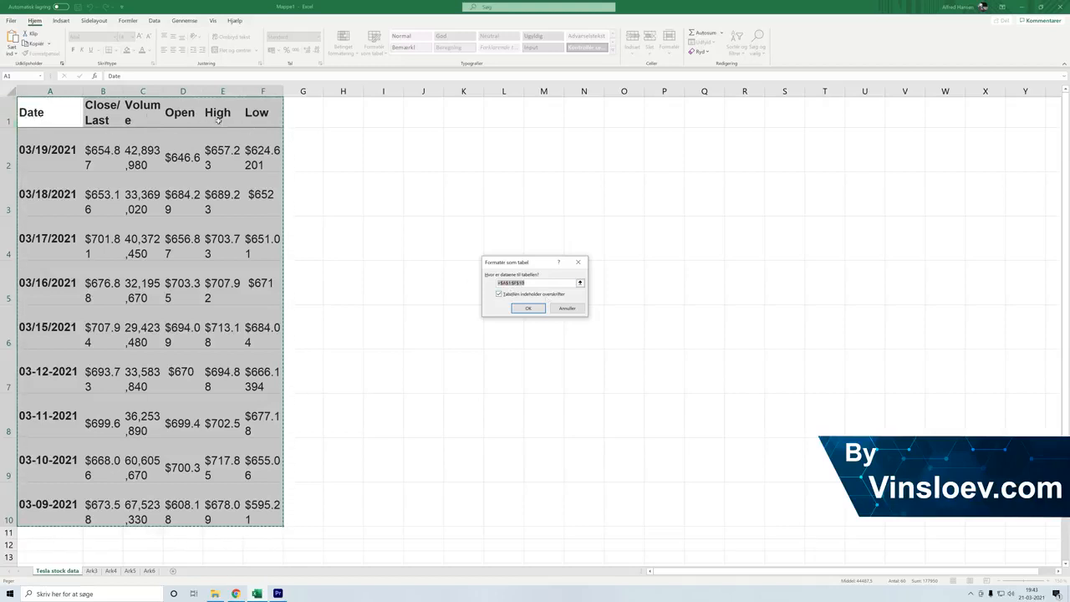
left_click(528, 308)
left_click(438, 236)
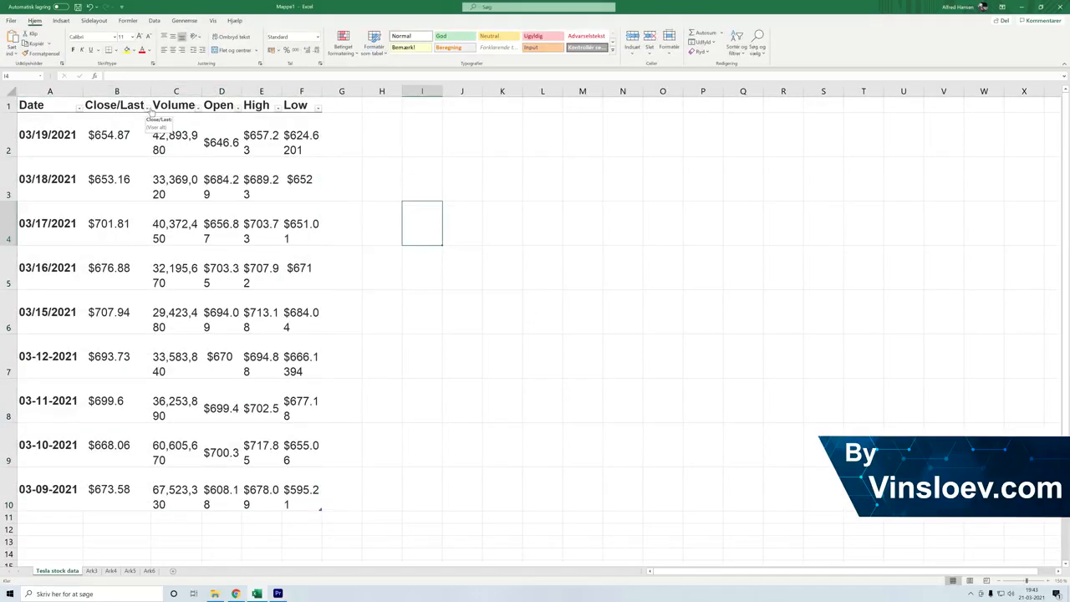
Sort the table by Close/Last in descending order and look at the sort and filter options of the High column.
left_click(147, 107)
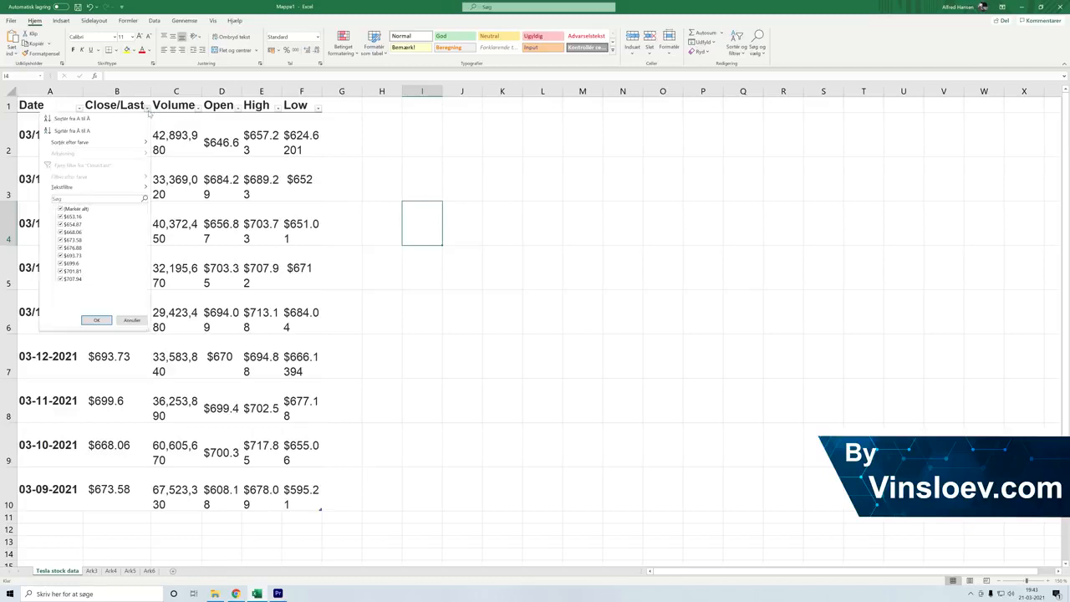
left_click(72, 130)
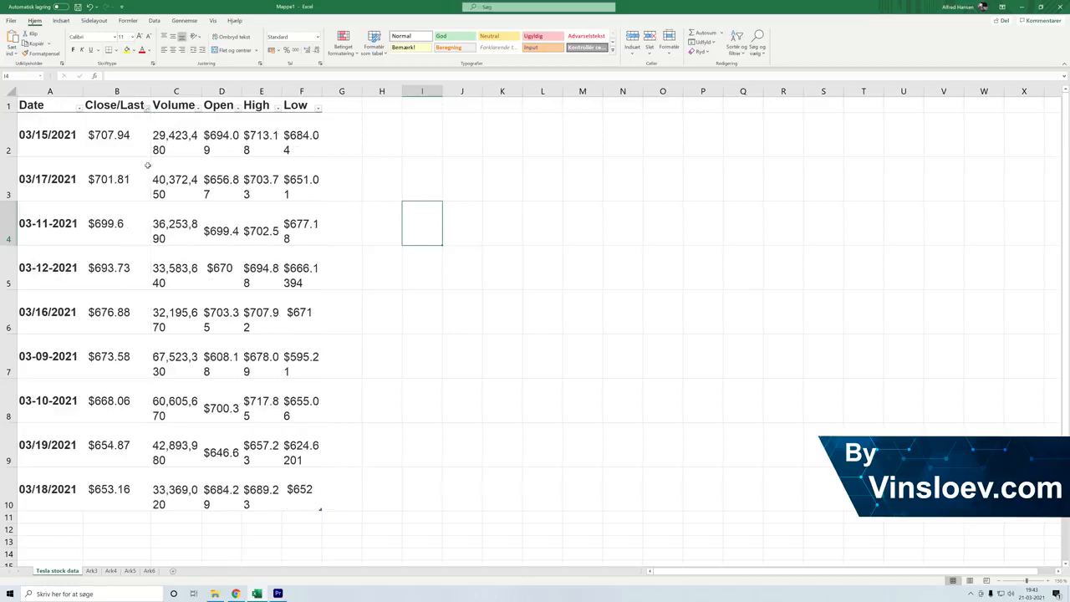
left_click(89, 125)
left_click(148, 108)
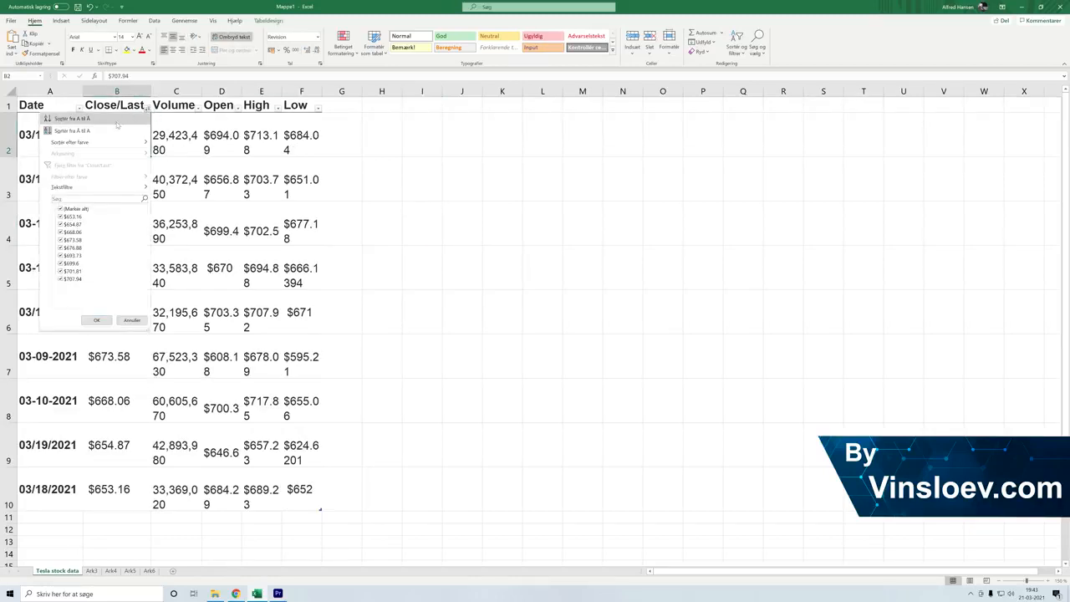
left_click(231, 120)
left_click(268, 119)
left_click(278, 109)
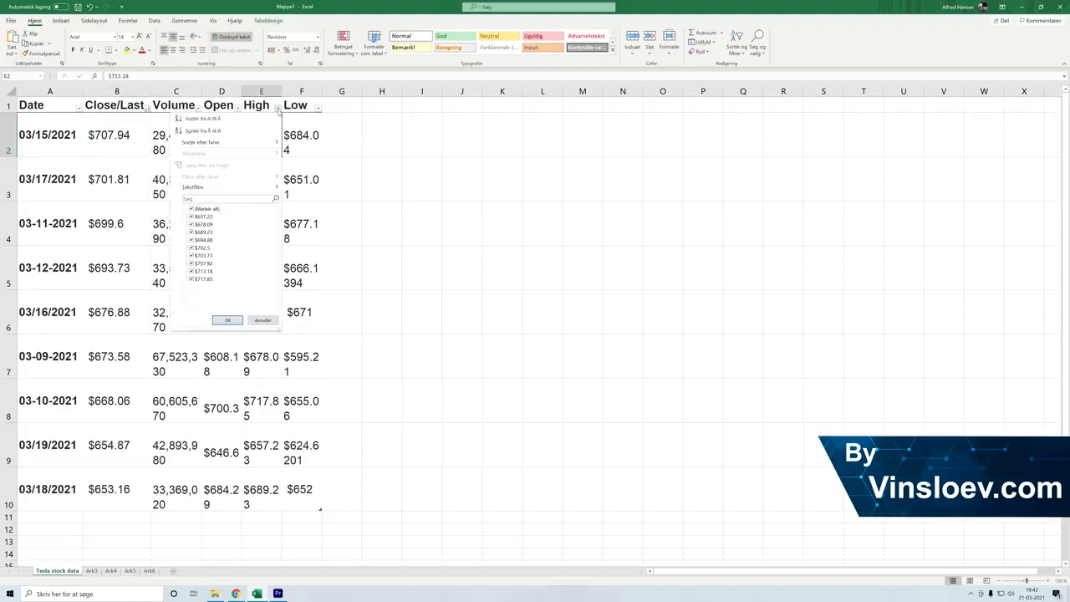
left_click(227, 320)
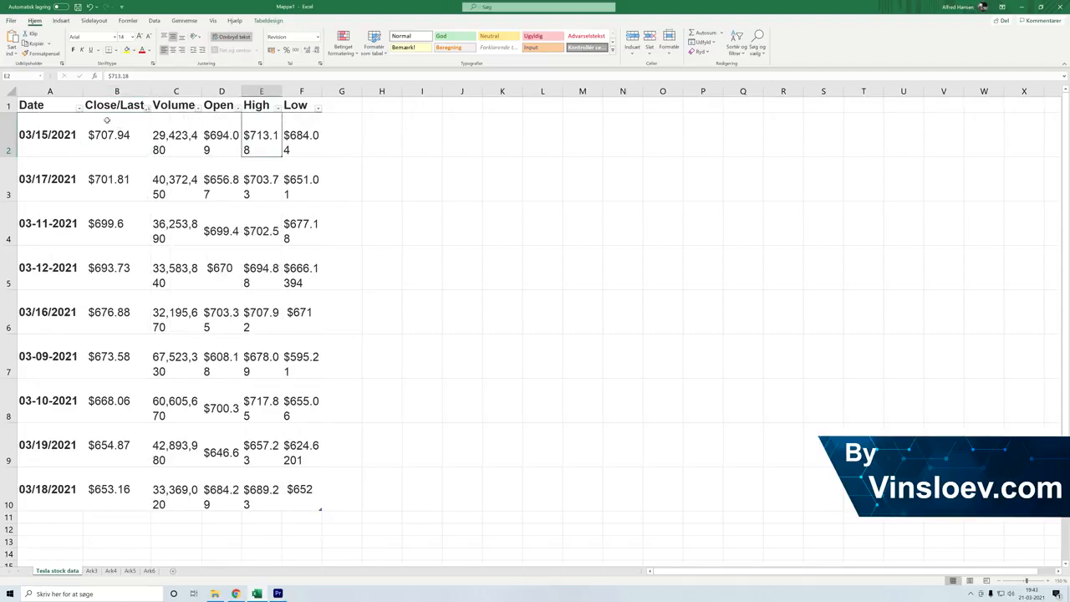
Sort the table by the Date column in descending order, with the newest date first.
left_click(80, 109)
left_click(67, 128)
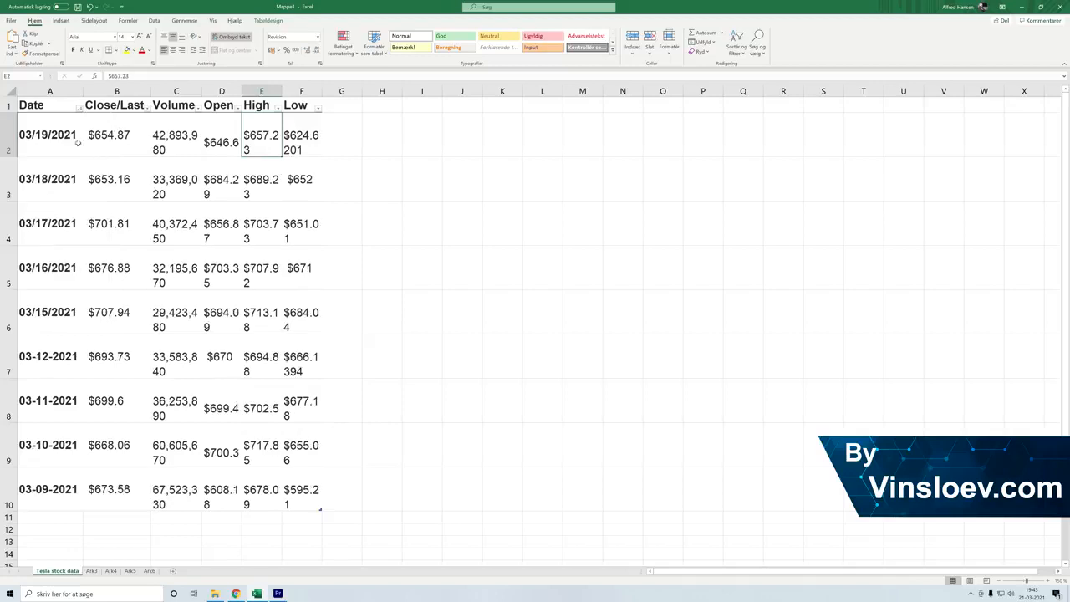
left_click(59, 140)
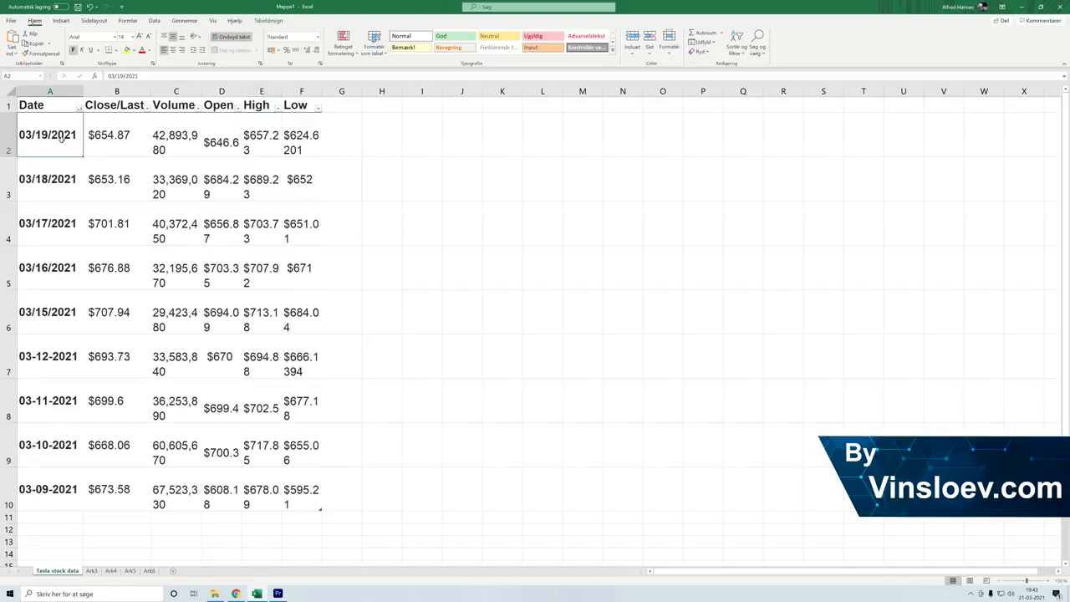
left_click(60, 171)
Insert an empty row above the table's header row and enter the title "Tesla Stock Data" in cell A1.
left_click(55, 107)
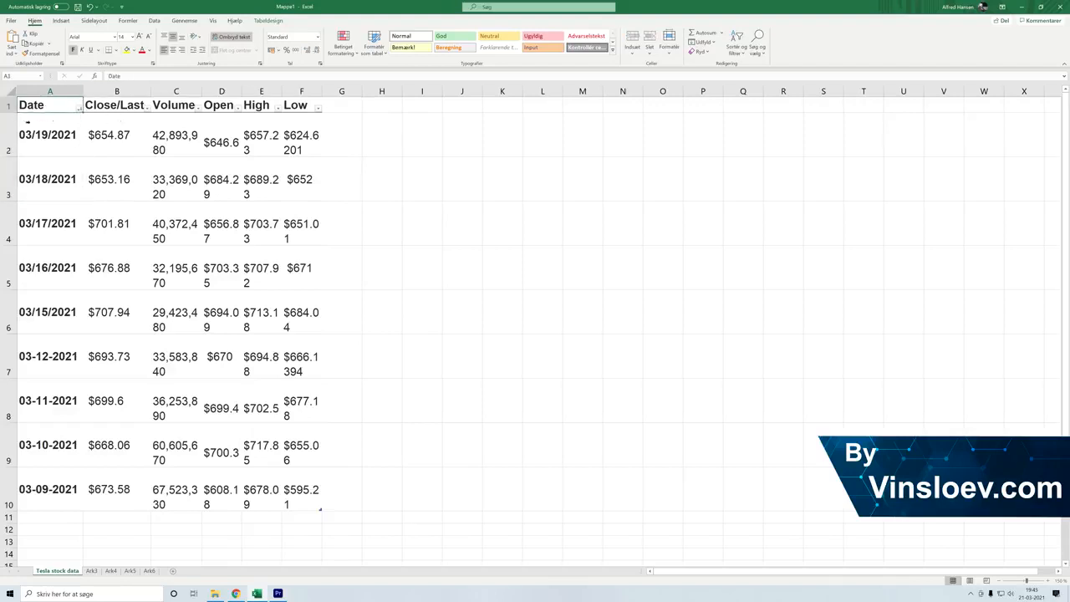
right_click(8, 106)
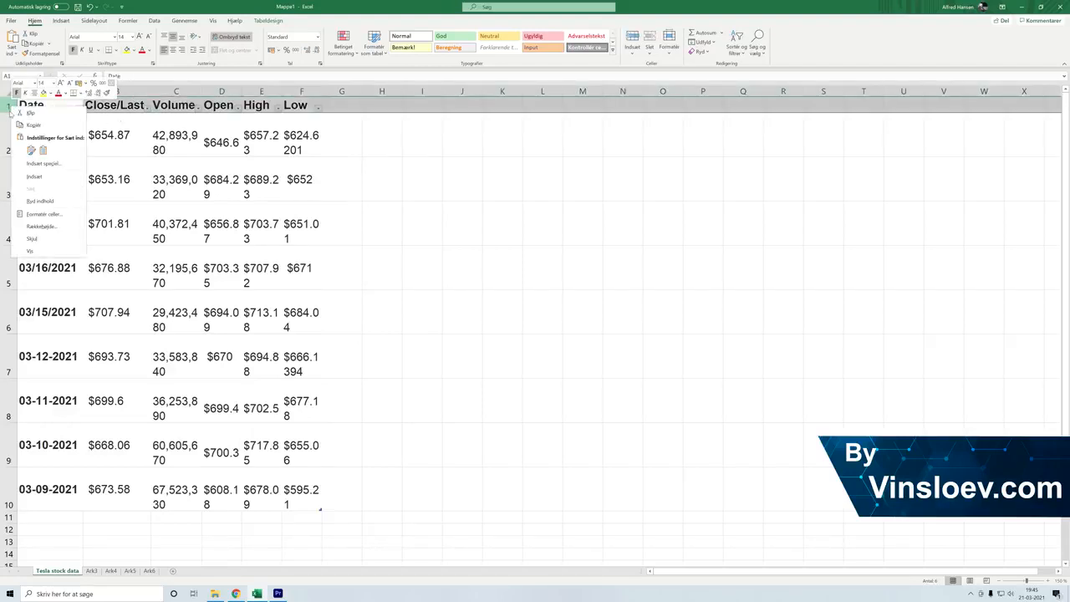
left_click(34, 176)
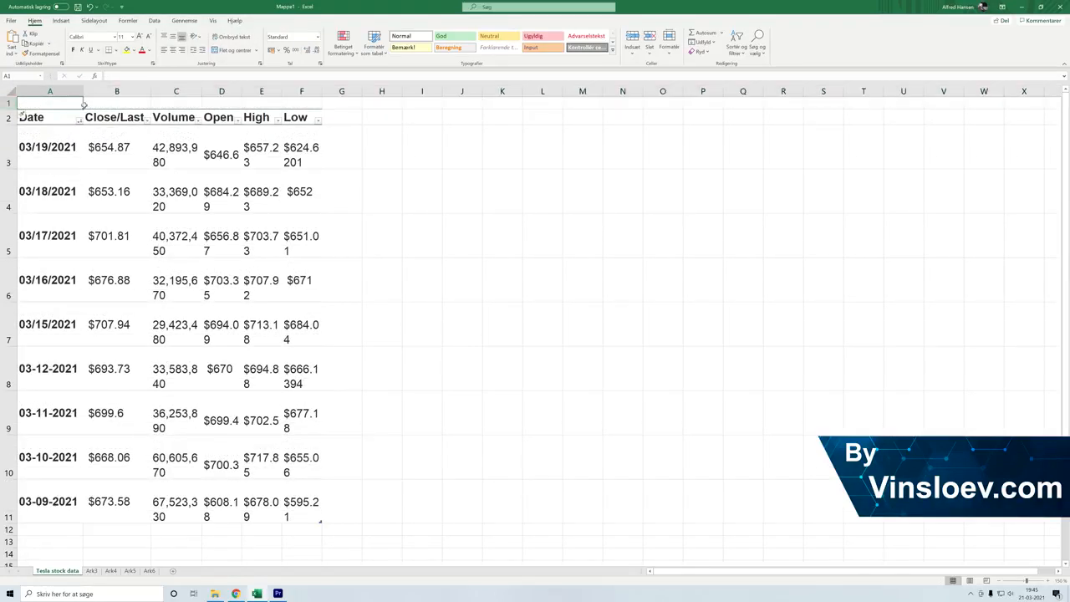
type("Tesla")
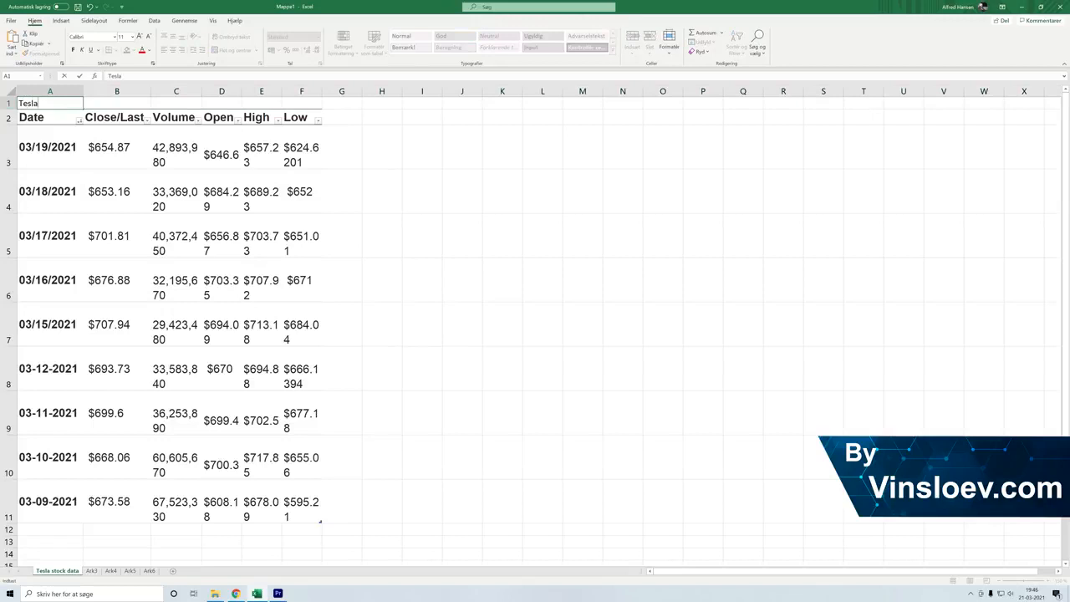
type(" Stock Data")
left_click(72, 131)
Merge and centre cells A1 to F1 across the table's width and apply the Titel cell style to the title.
left_click(61, 104)
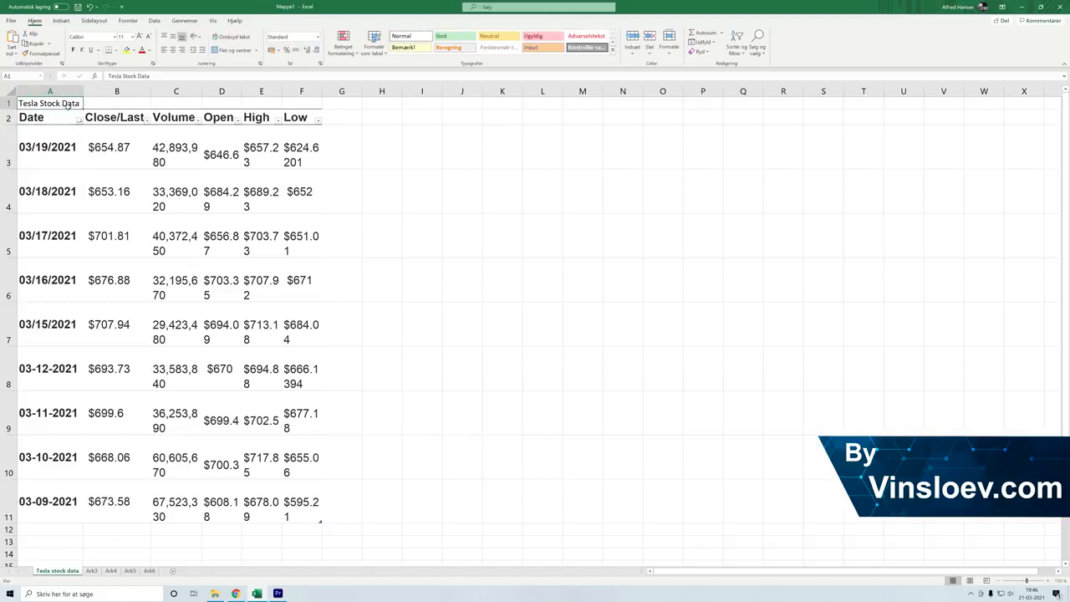
left_click_drag(67, 105, 309, 106)
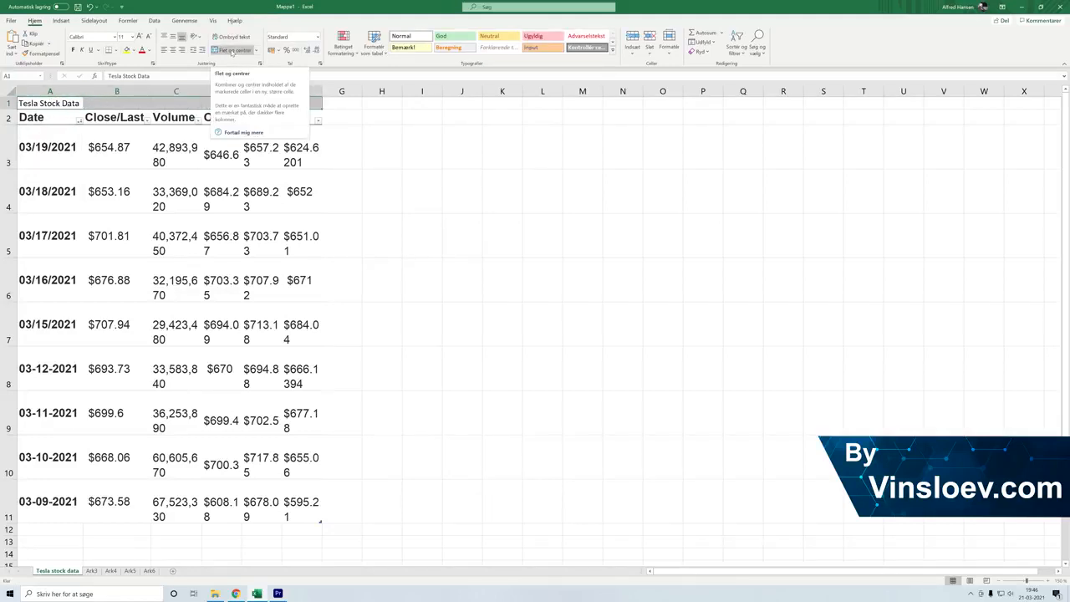
left_click(232, 51)
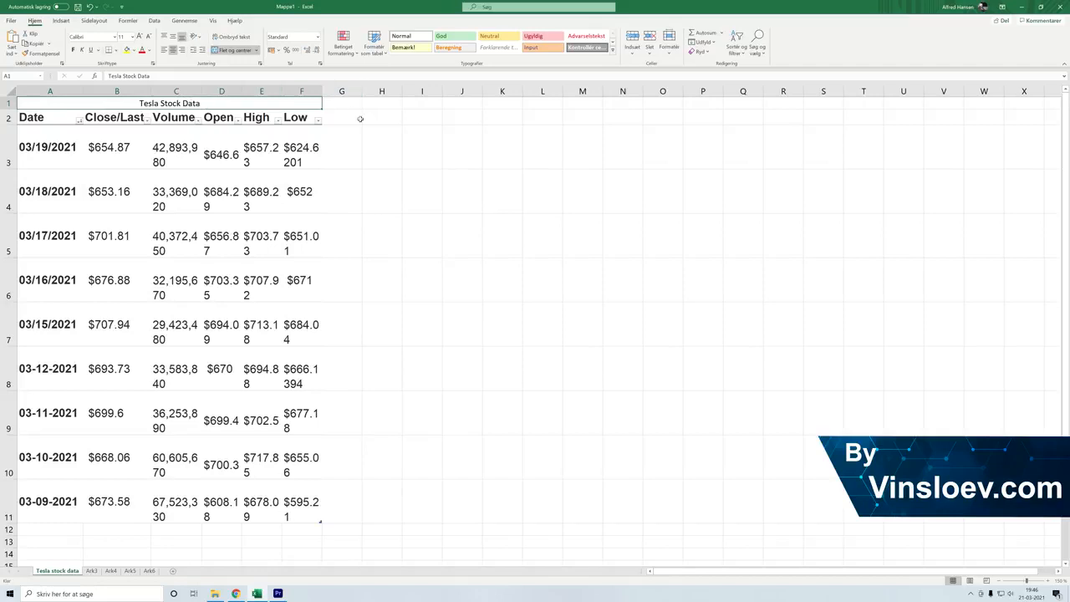
left_click(612, 50)
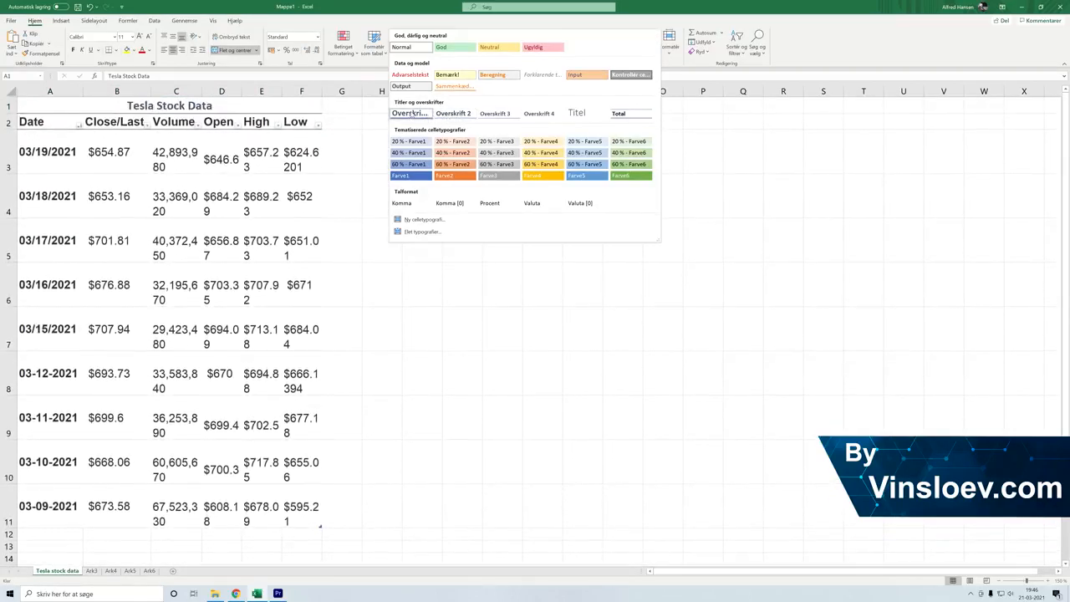
left_click(577, 113)
left_click(431, 138)
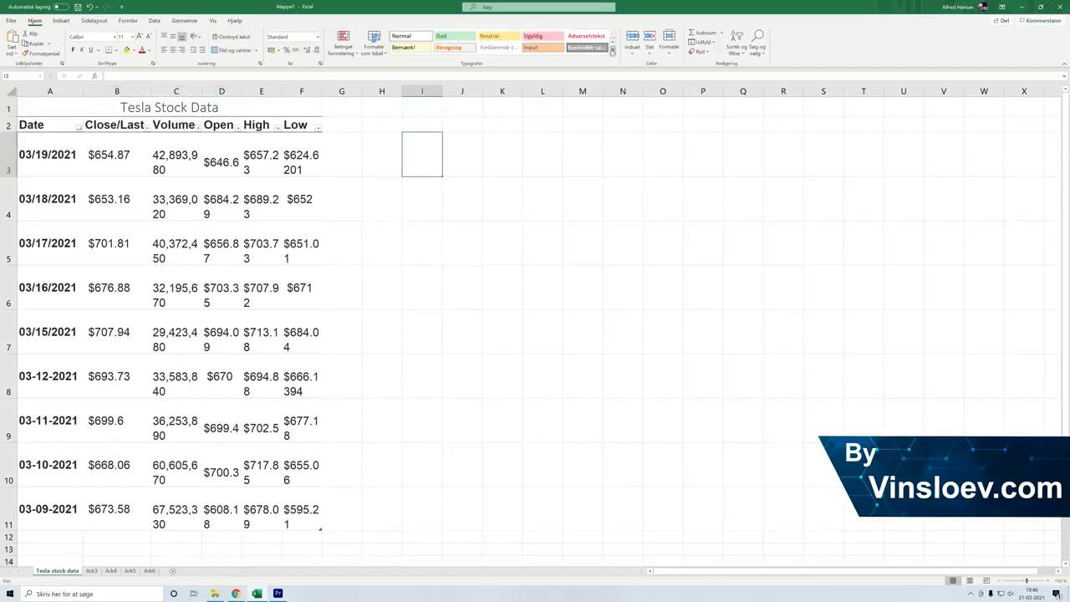
left_click(613, 52)
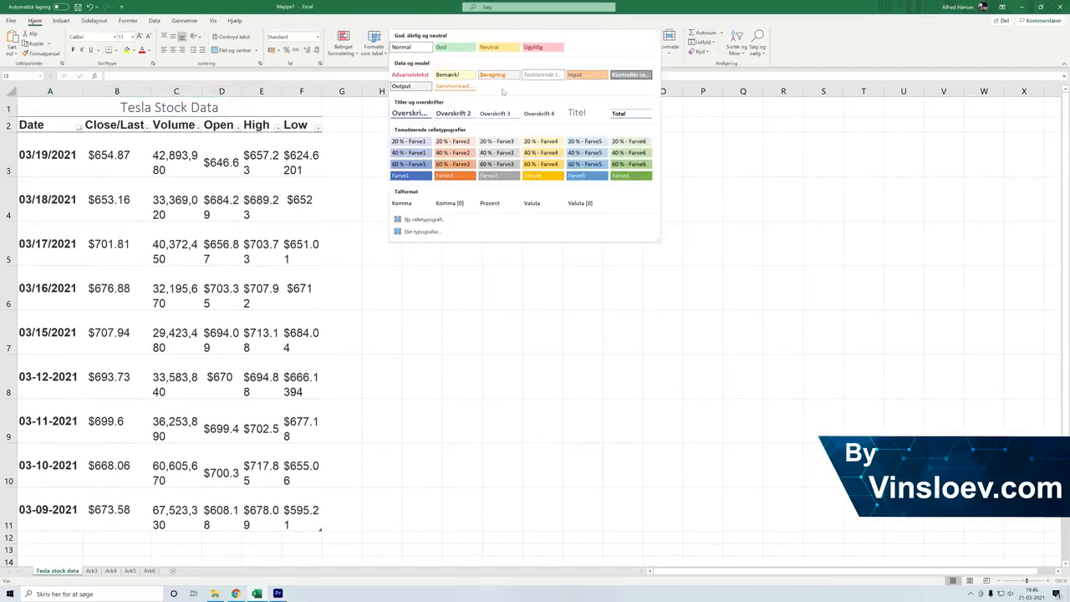
left_click(445, 275)
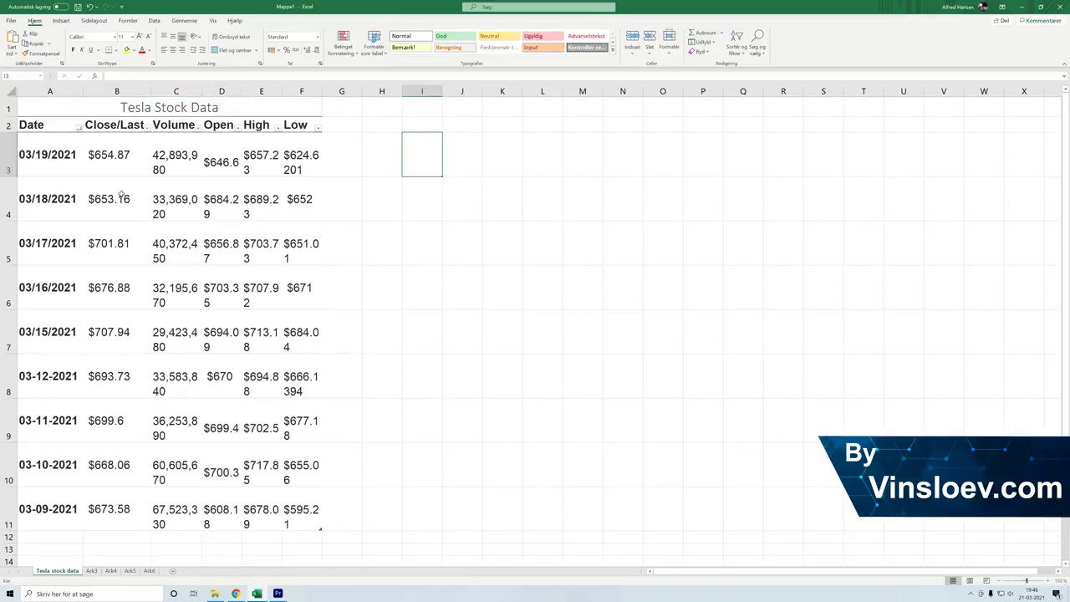
Fill the date cells A3 to A11 with the standard orange colour.
left_click(42, 164)
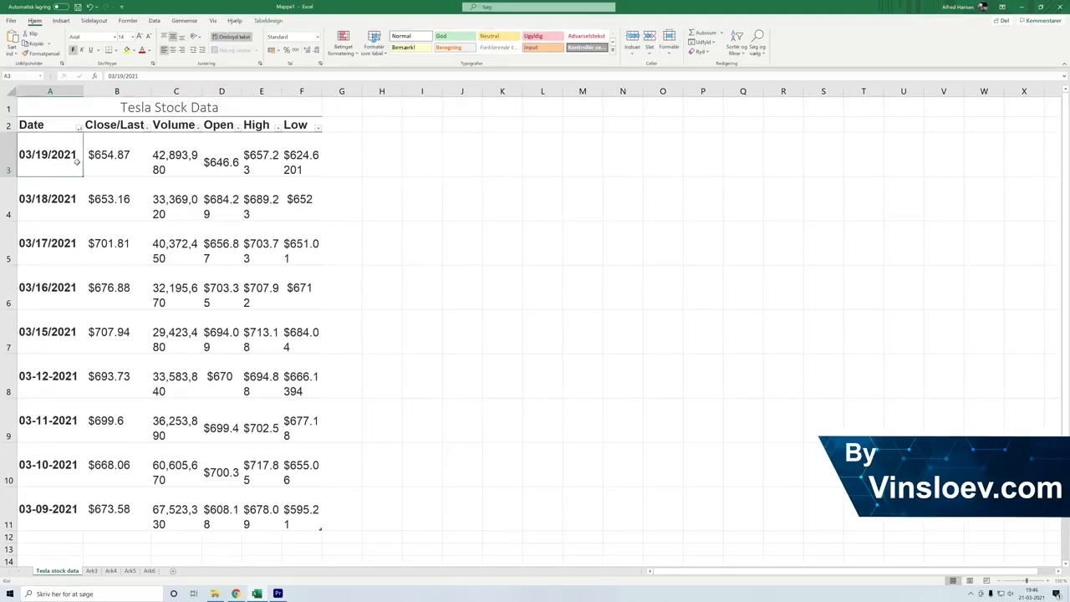
left_click_drag(56, 155, 53, 505)
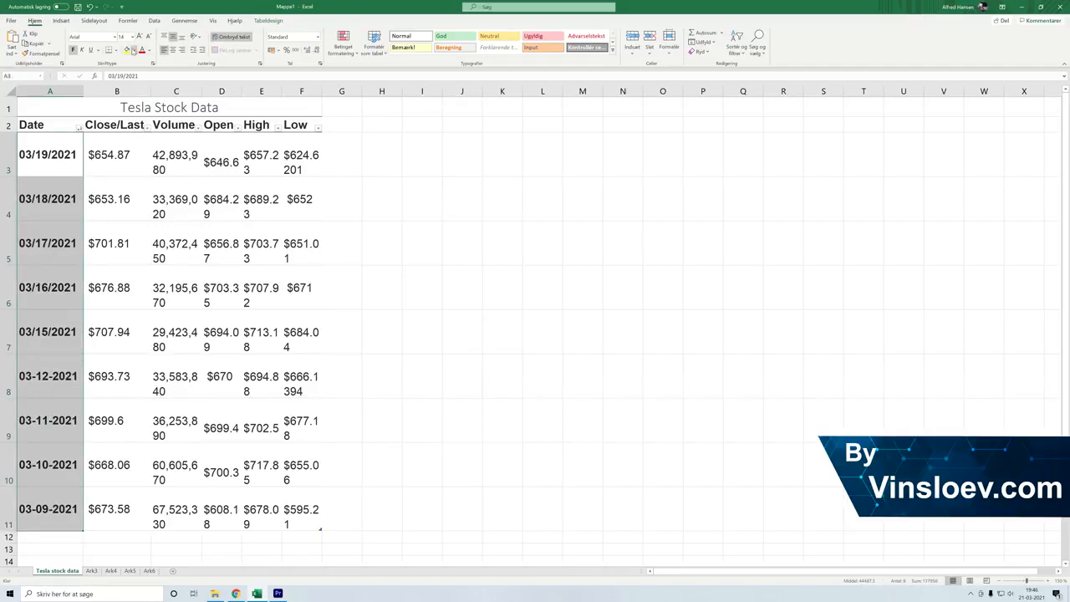
left_click(132, 50)
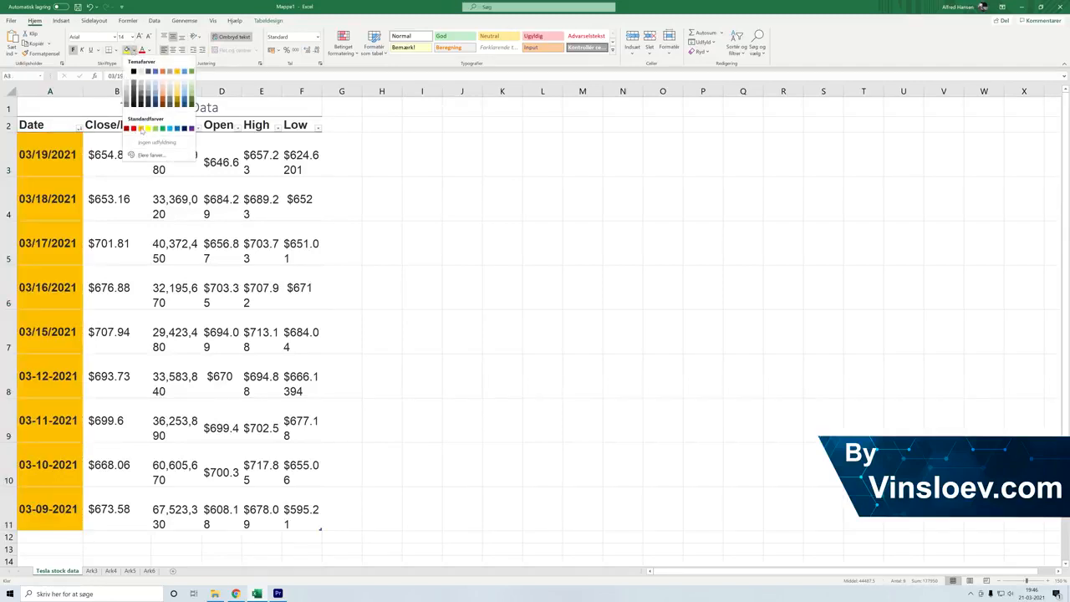
left_click(141, 129)
left_click(153, 173)
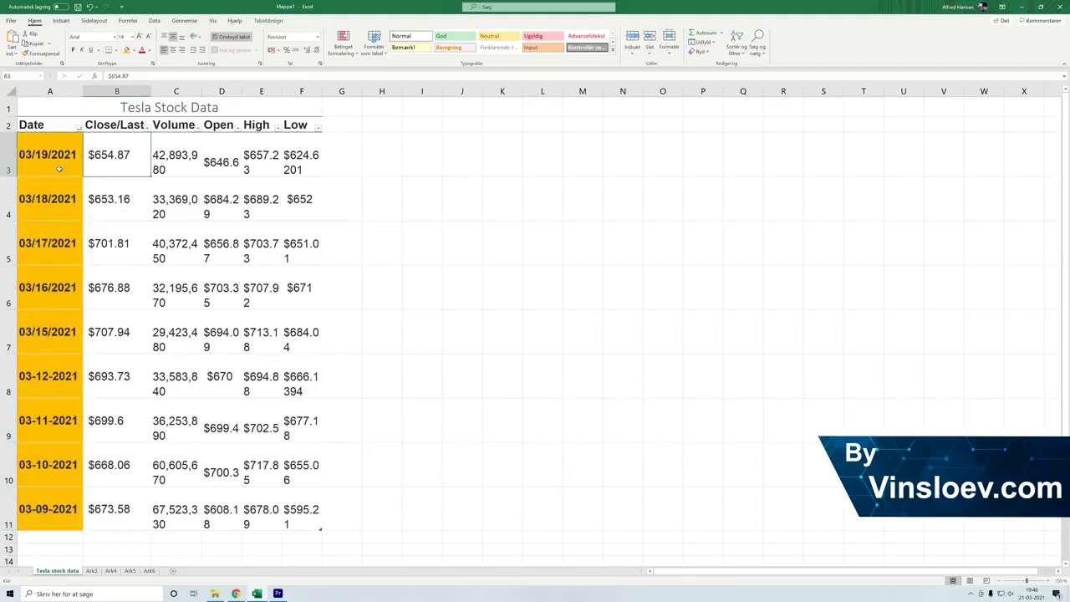
left_click(60, 154)
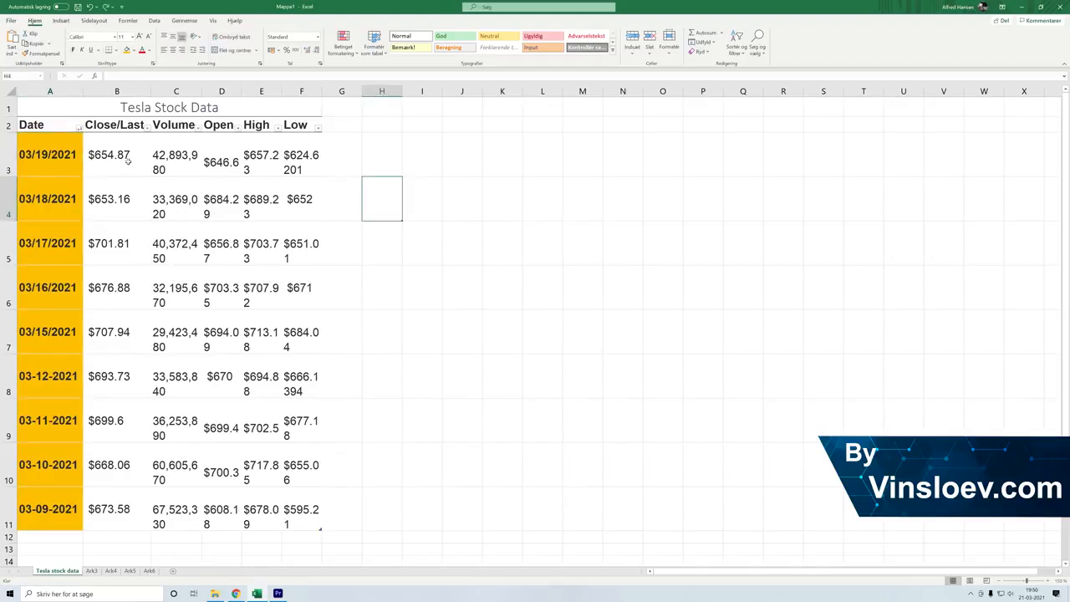
Apply the Normal cell style to the stock figures in cells B3 to F11.
left_click_drag(125, 161, 322, 519)
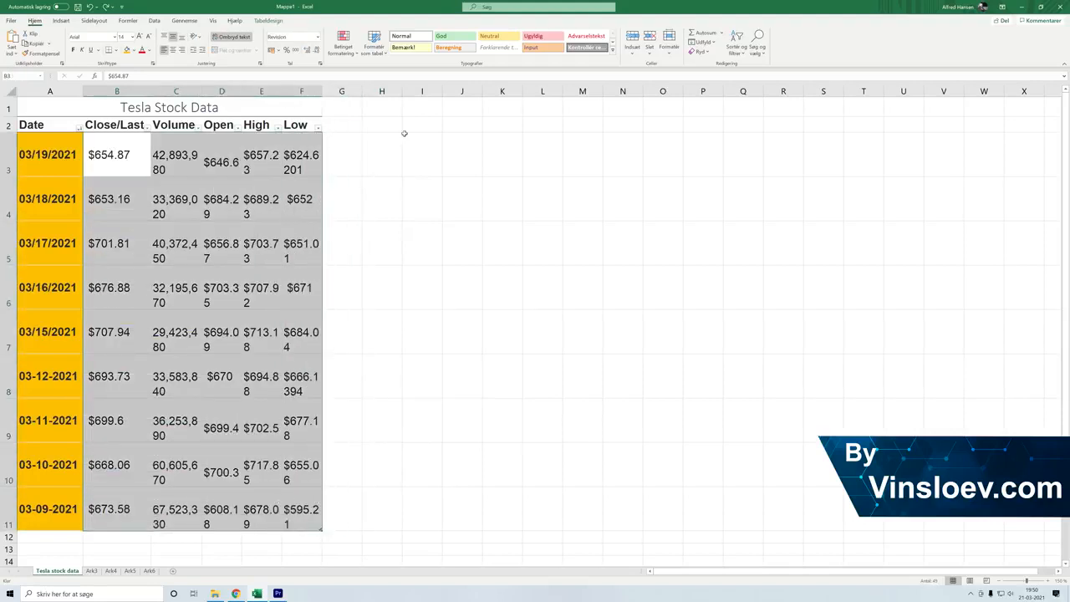
left_click(405, 47)
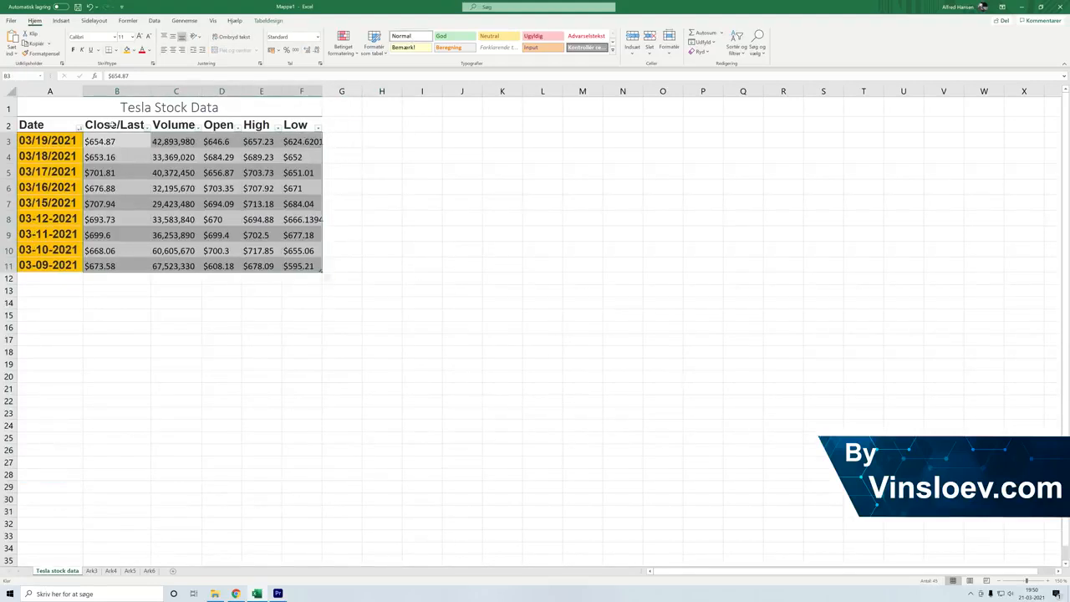
left_click(341, 172)
left_click_drag(39, 128, 297, 127)
left_click(220, 170)
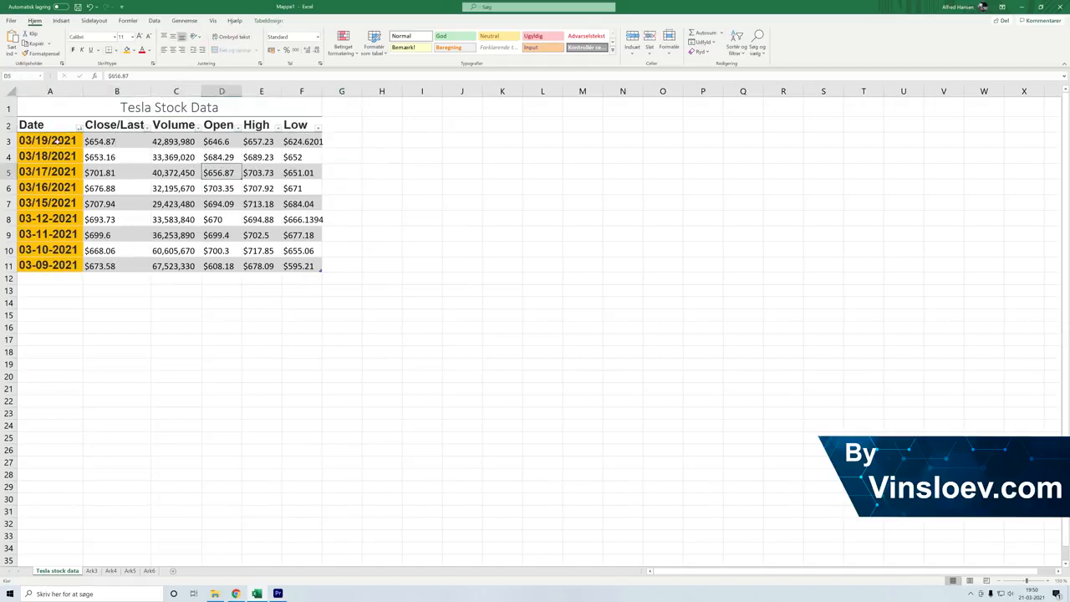
Set the font size of the date cells A3 to A11 to 10.
left_click_drag(56, 142, 50, 266)
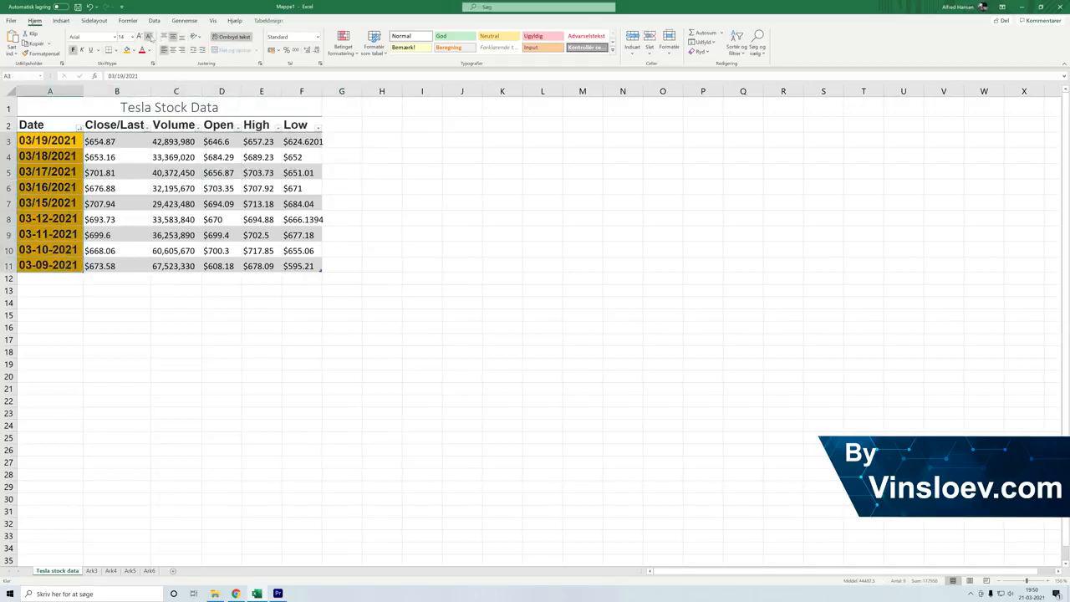
left_click(148, 36)
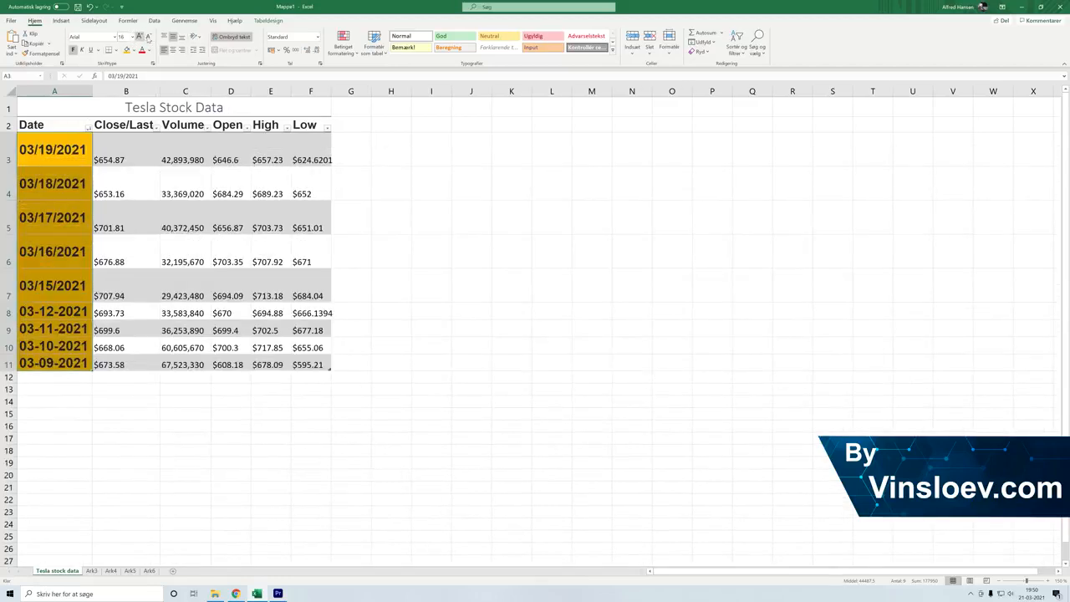
left_click(146, 36)
left_click(146, 37)
left_click(146, 37)
left_click(146, 37)
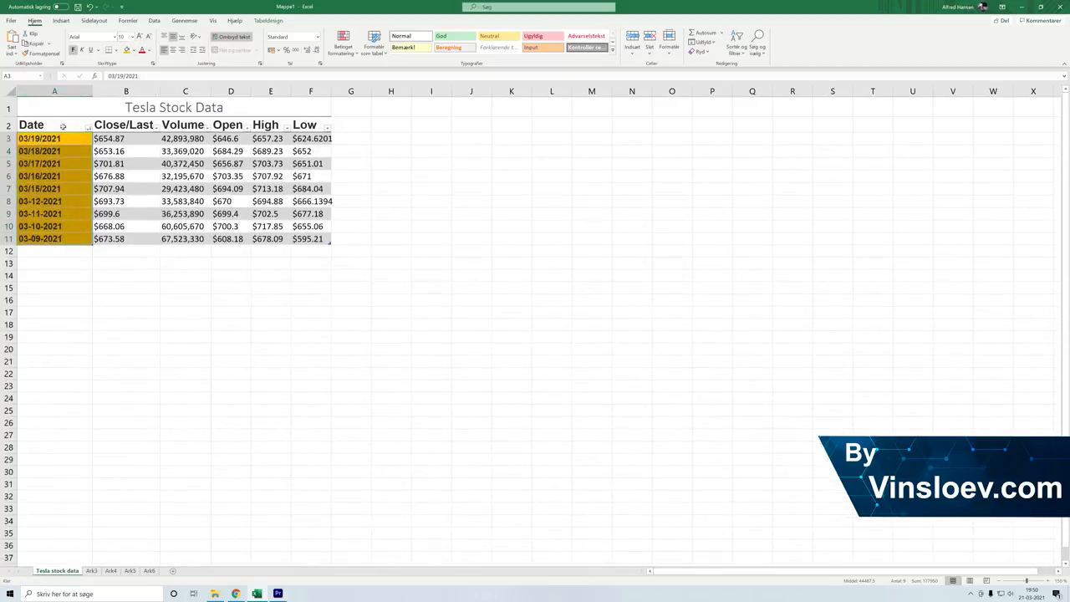
Reduce the font size of the header cells A2 to F2.
left_click_drag(62, 126, 313, 125)
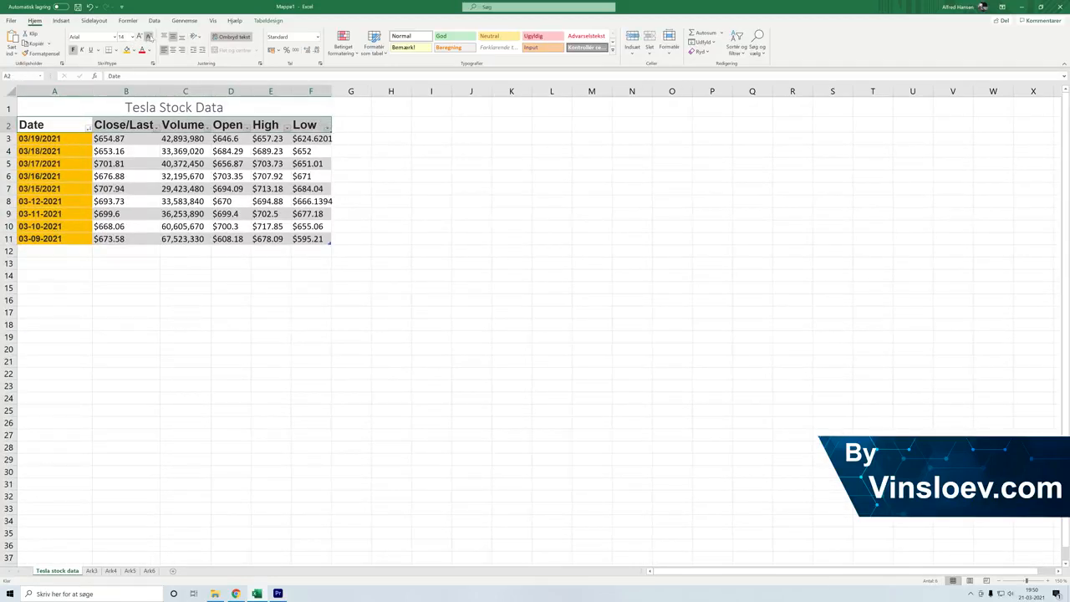
left_click(148, 37)
left_click(148, 36)
left_click(224, 161)
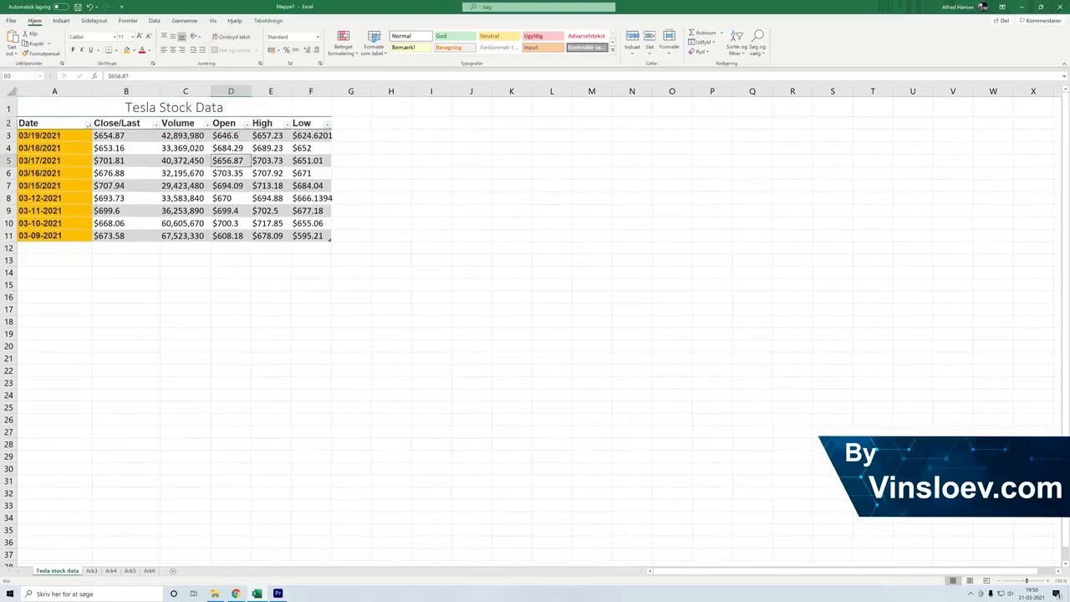
Zoom the worksheet to 260 % so the table is large enough to read and still fits completely.
left_click_drag(1038, 581, 1042, 580)
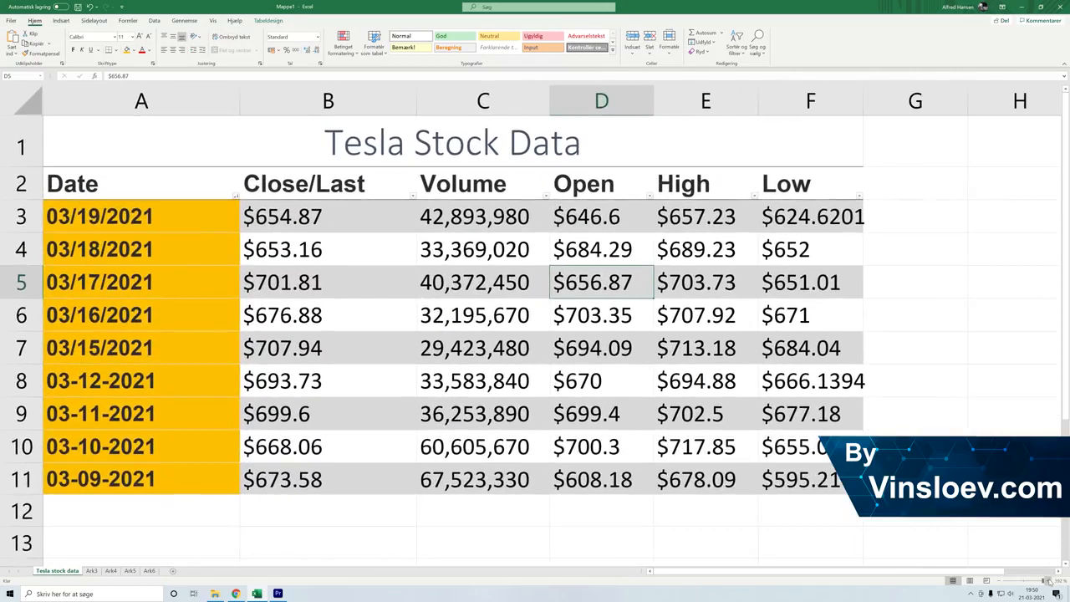
left_click(999, 582)
left_click(1000, 581)
left_click(1000, 582)
left_click(1000, 581)
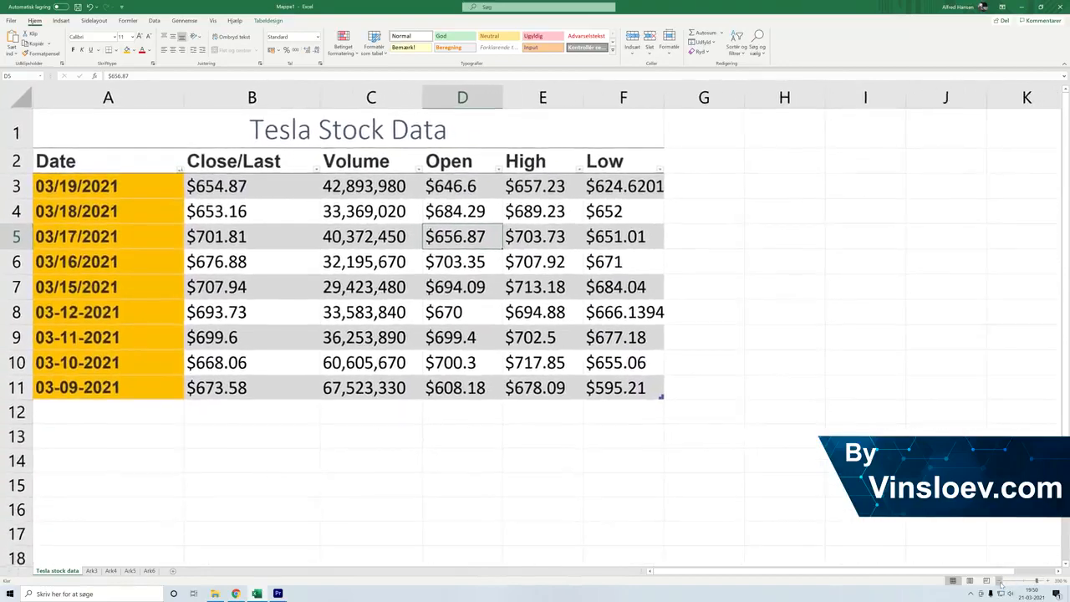
left_click(999, 582)
left_click(1000, 582)
left_click(508, 276)
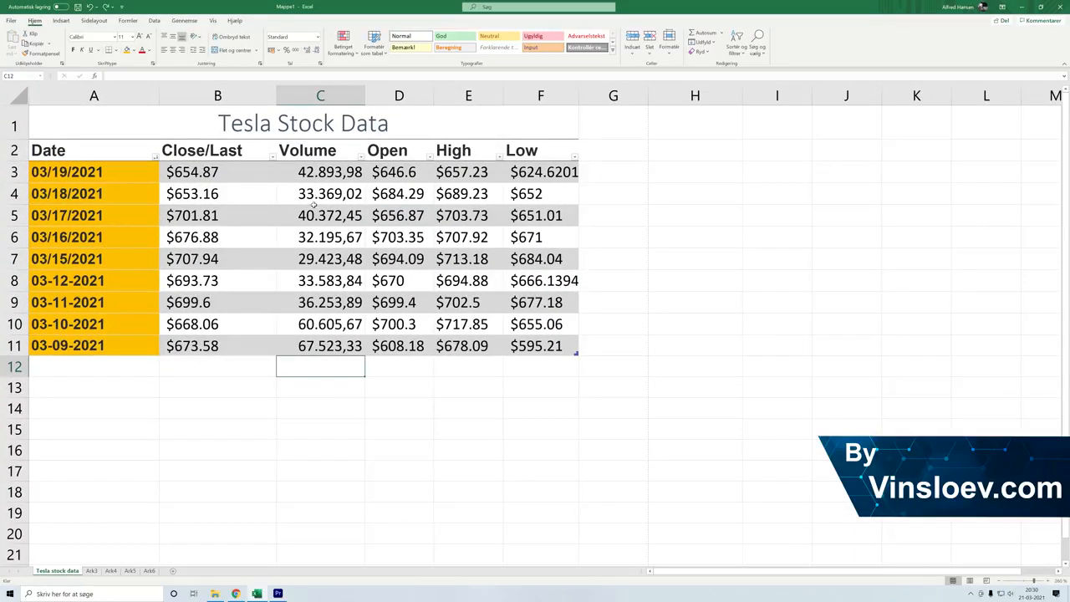
Apply the green-yellow colour scale as conditional formatting to the Volume values in cells C3 to C11.
left_click(329, 171)
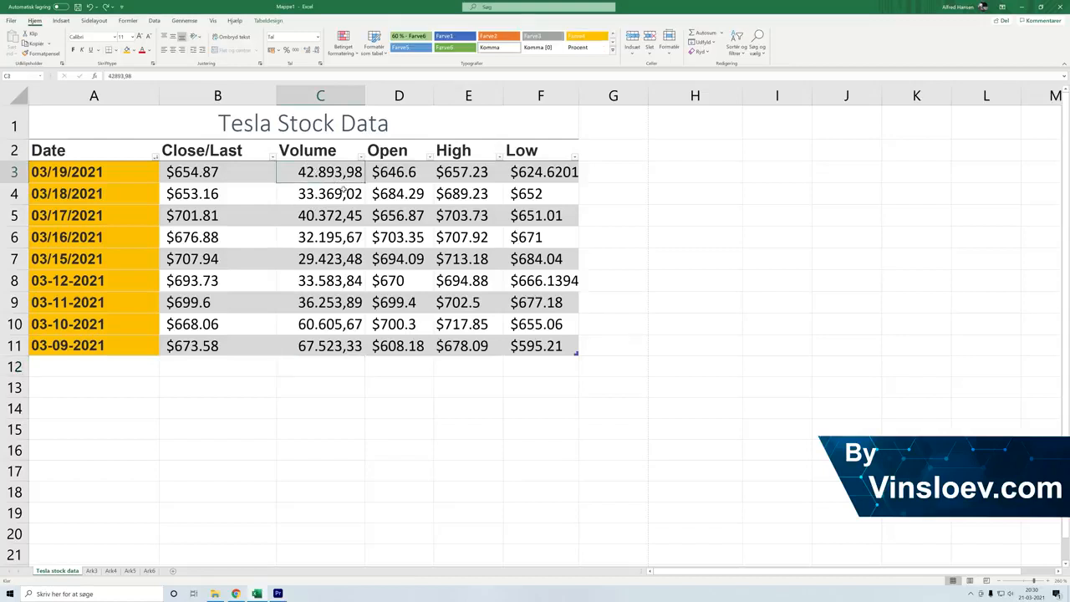
key("ctrl+shift+Down")
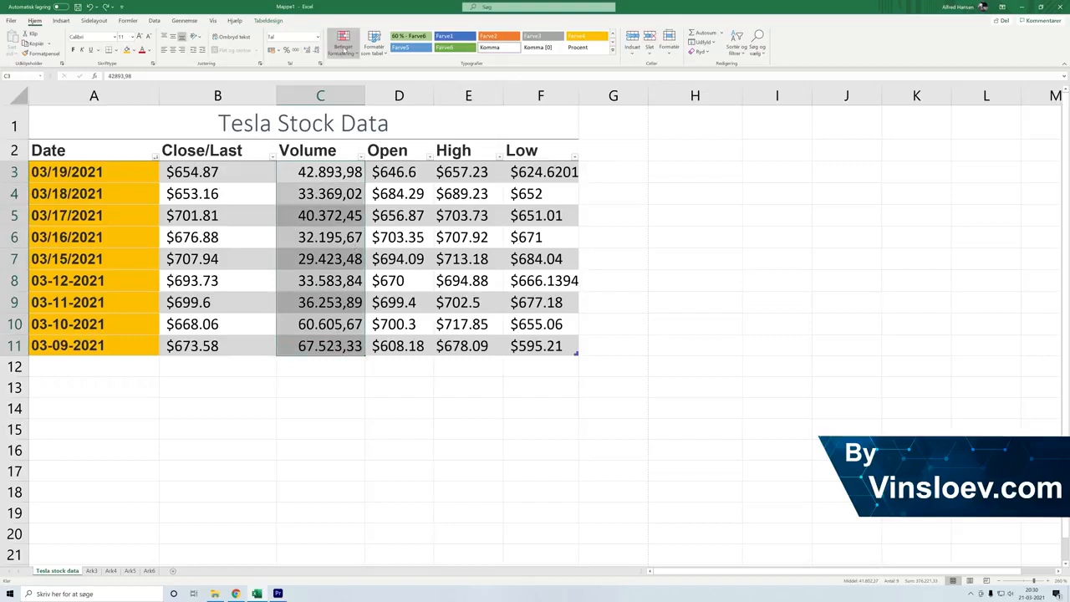
left_click(343, 47)
mouse_move(361, 132)
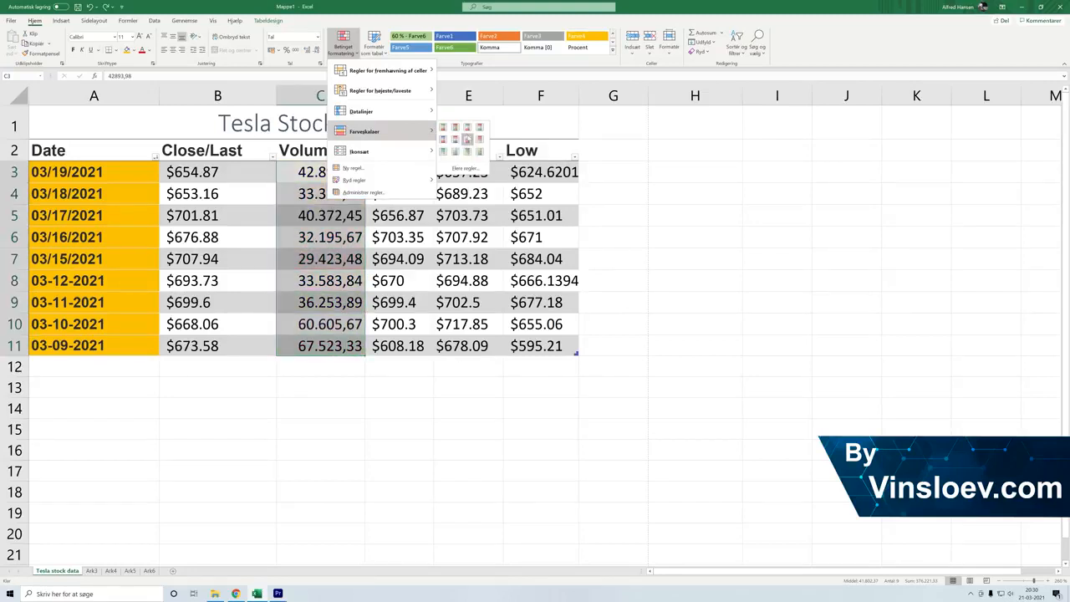
left_click(468, 151)
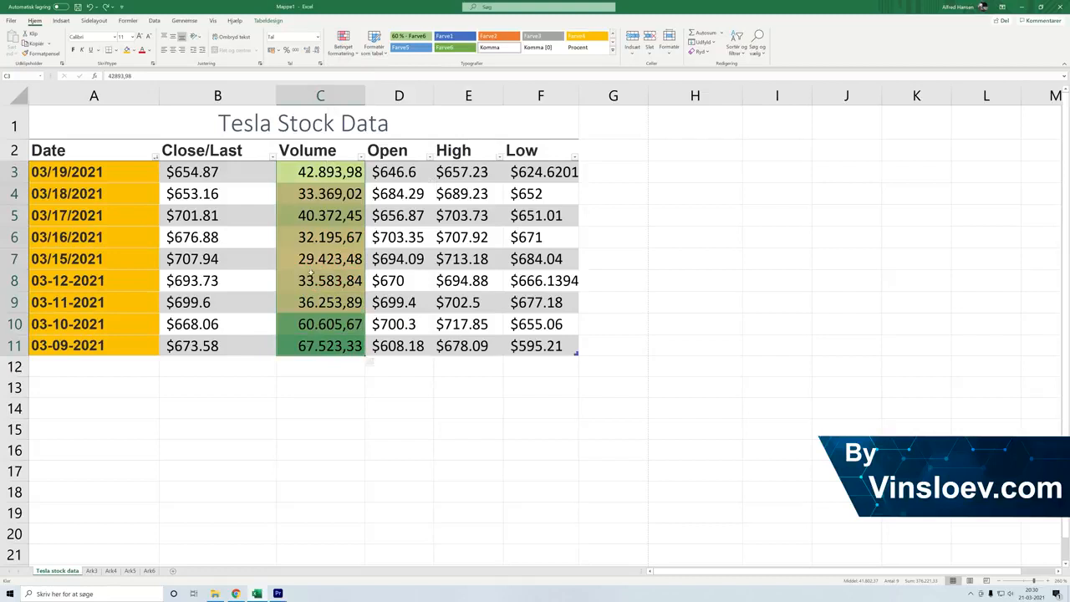
Compare the colour shading of the lowest and highest values in the Volume column.
left_click(311, 268)
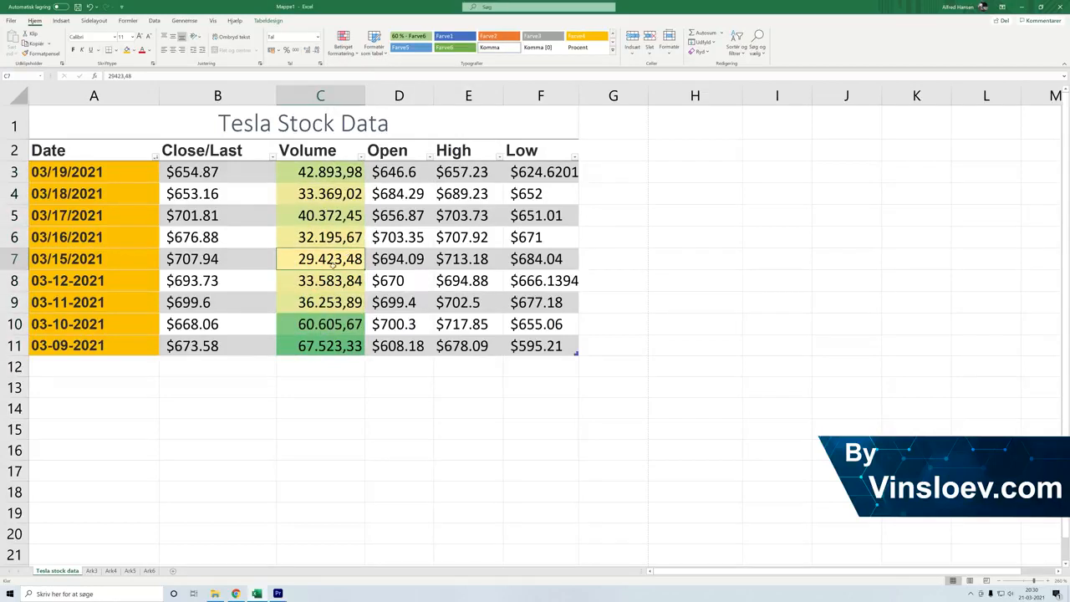
left_click(341, 348)
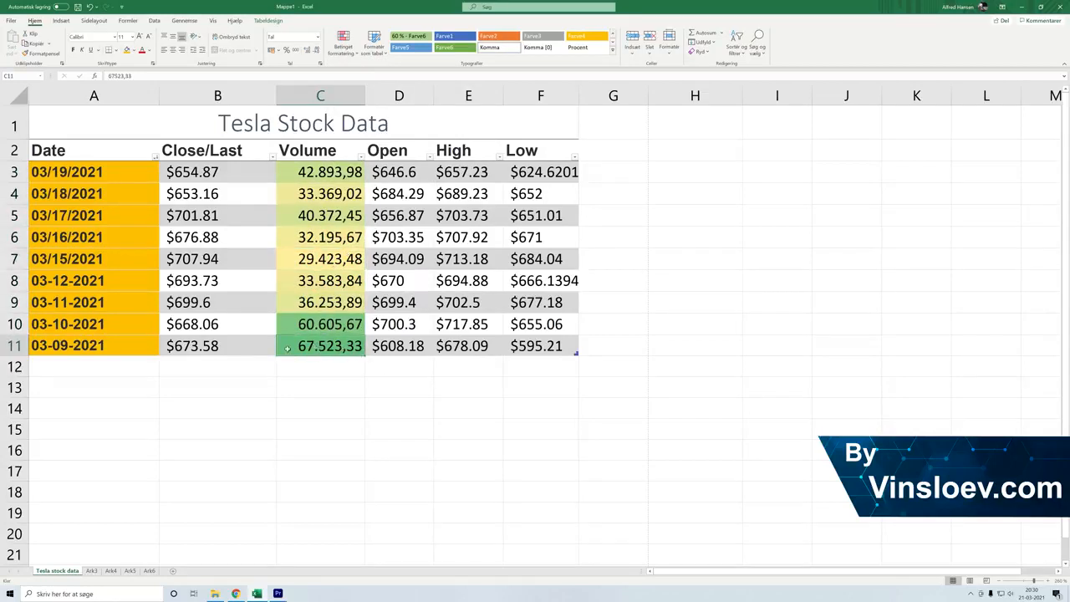
left_click(321, 265)
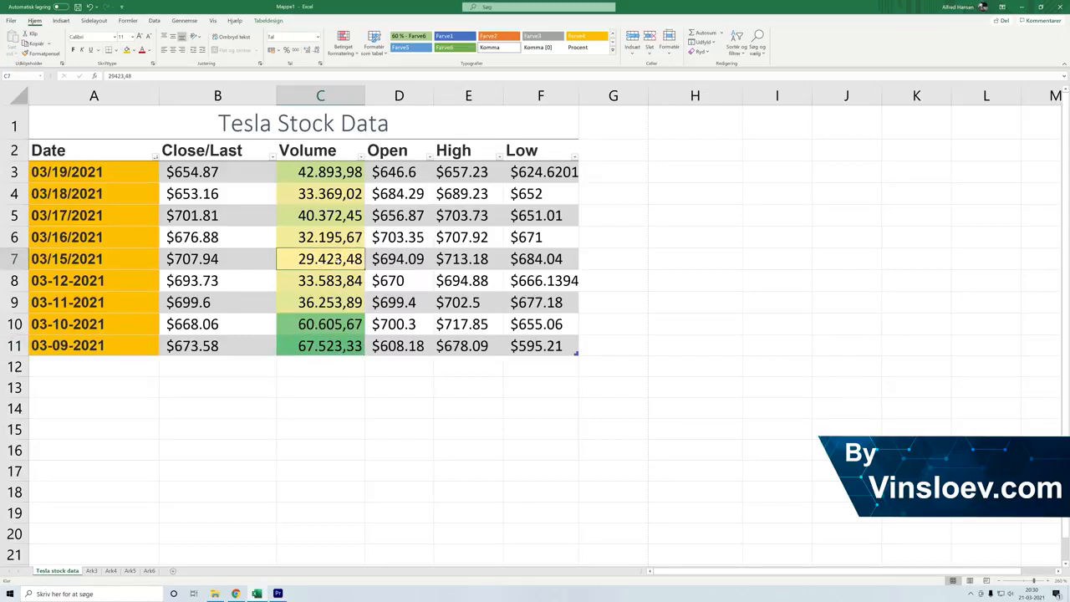
left_click(336, 367)
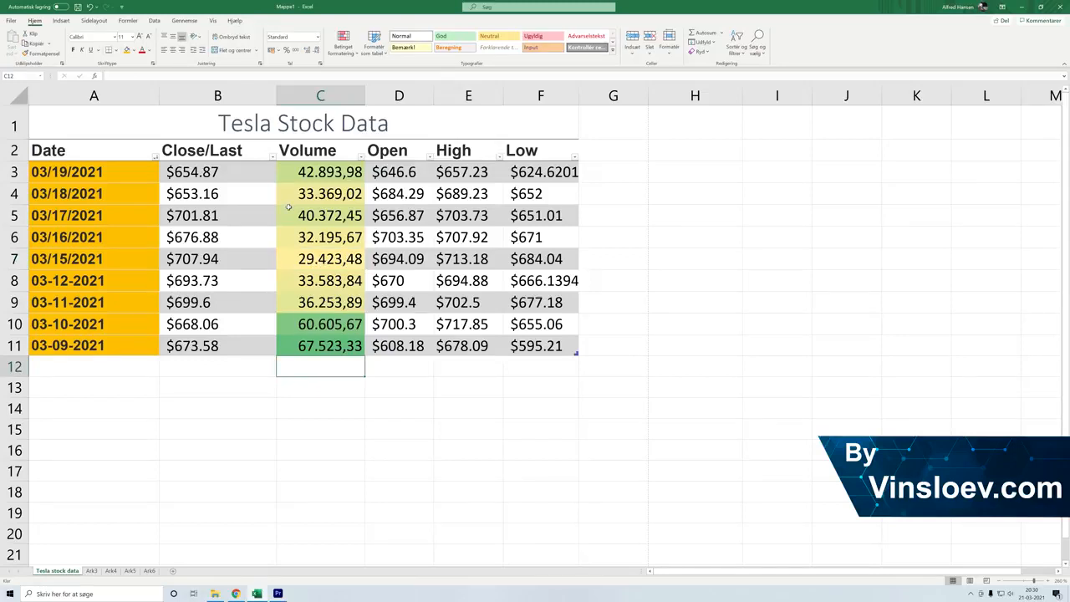
left_click(363, 343)
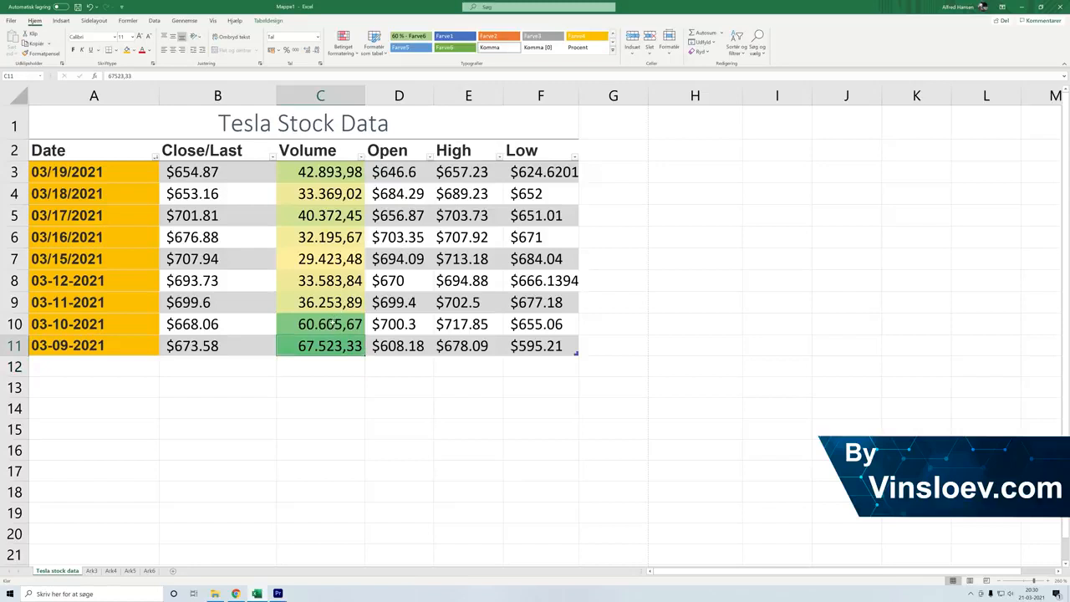
left_click(331, 325)
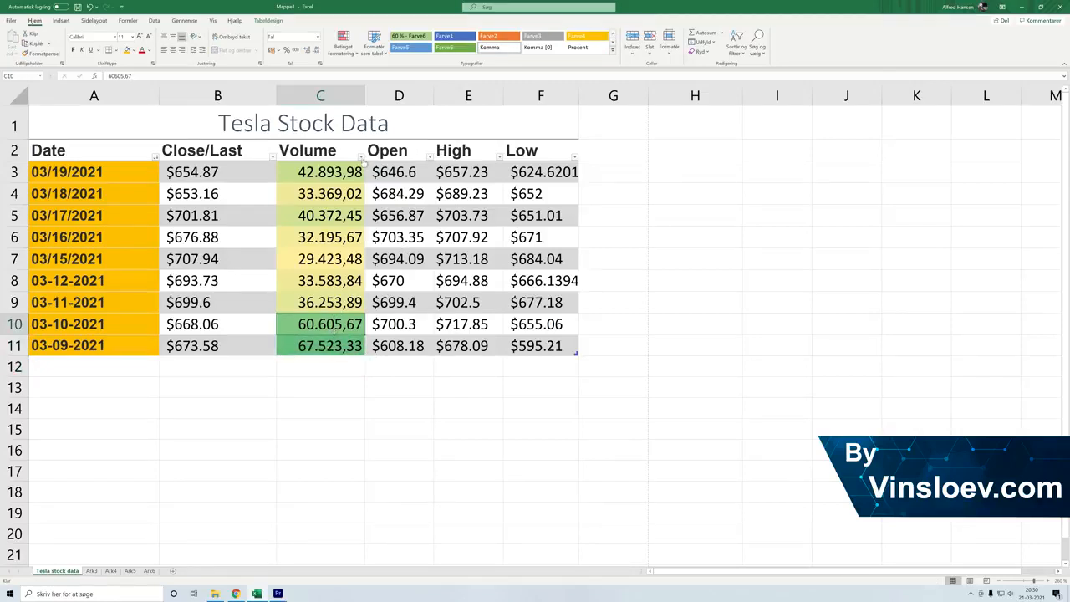
Sort the table by Volume in ascending order and re-sort it by Date in ascending order.
left_click(361, 157)
left_click(302, 173)
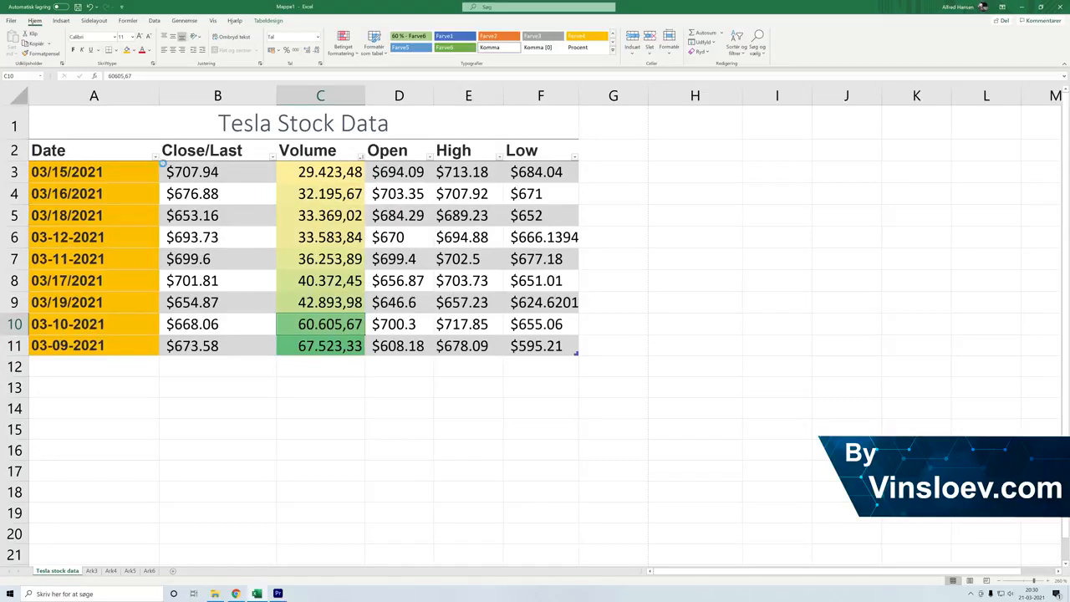
left_click(156, 158)
left_click(83, 173)
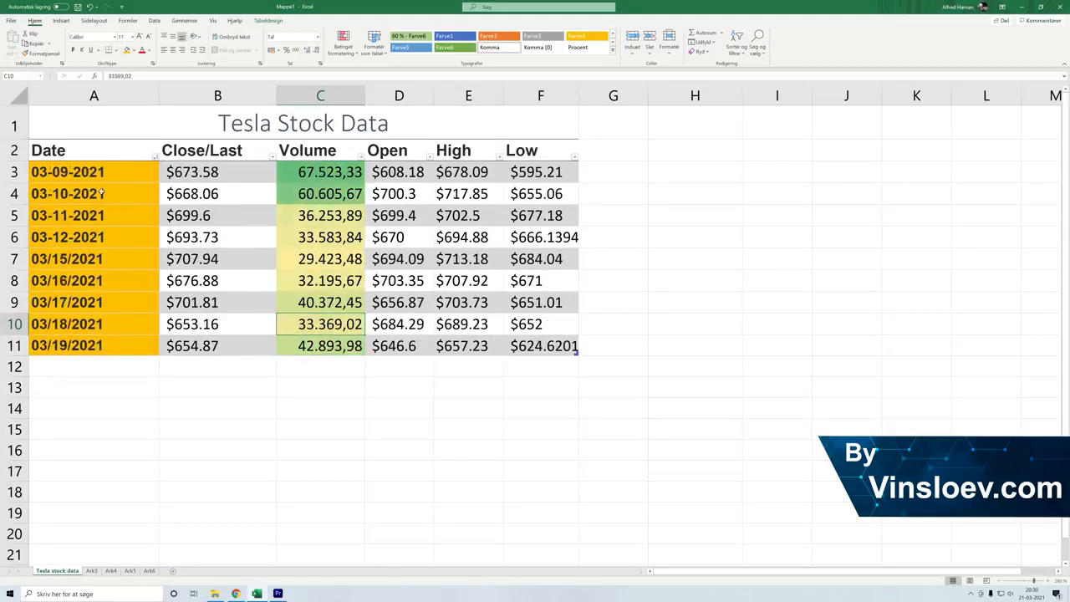
Sort the table by Date in descending order and check the newest date's row against the shaded Volume values.
left_click(156, 158)
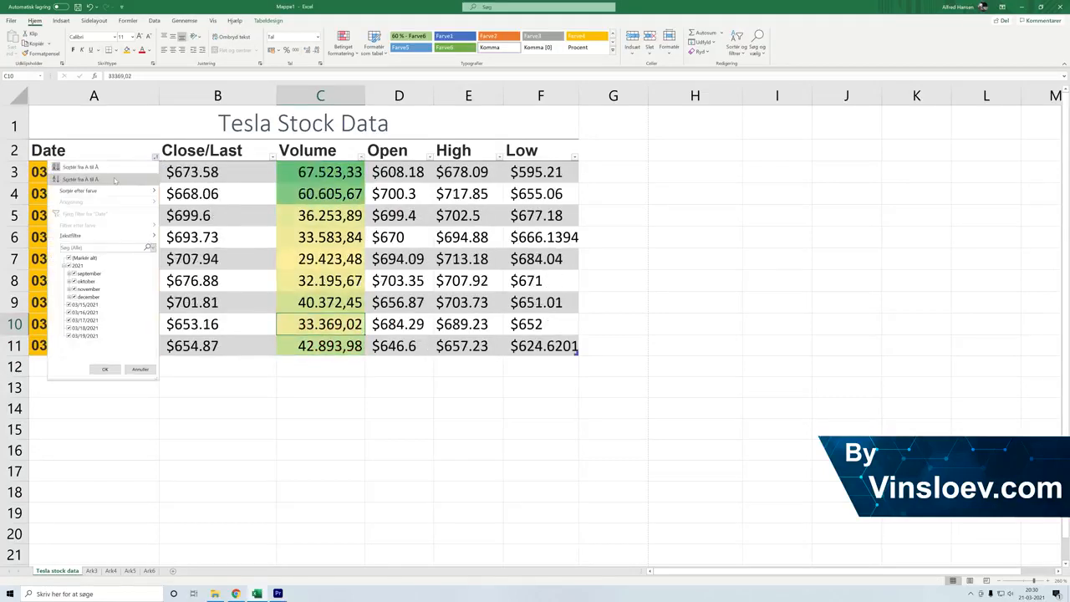
left_click(80, 180)
left_click(76, 176)
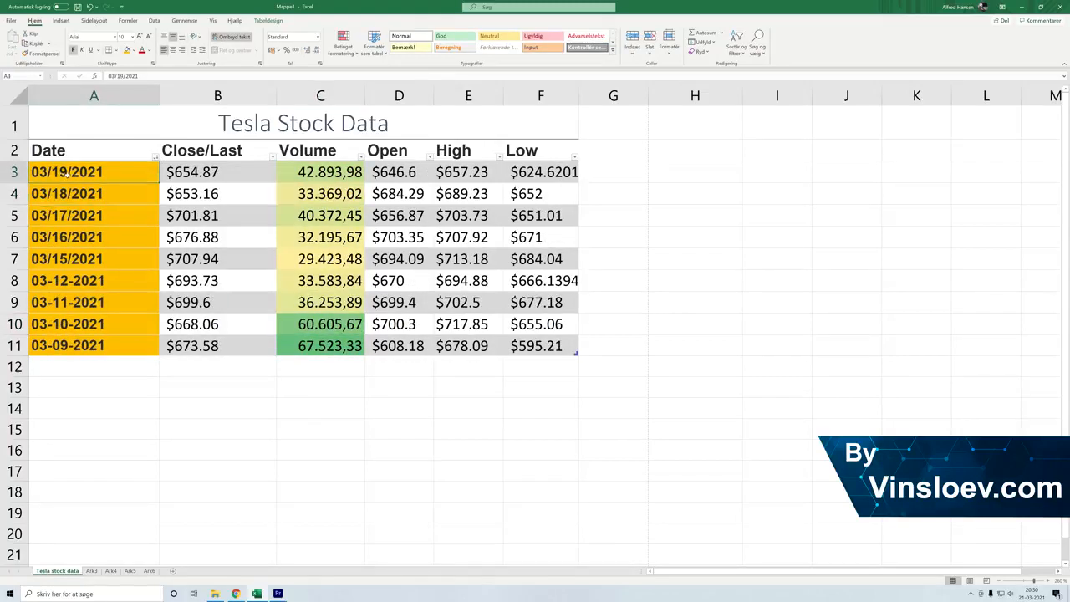
left_click(197, 179)
left_click(330, 173)
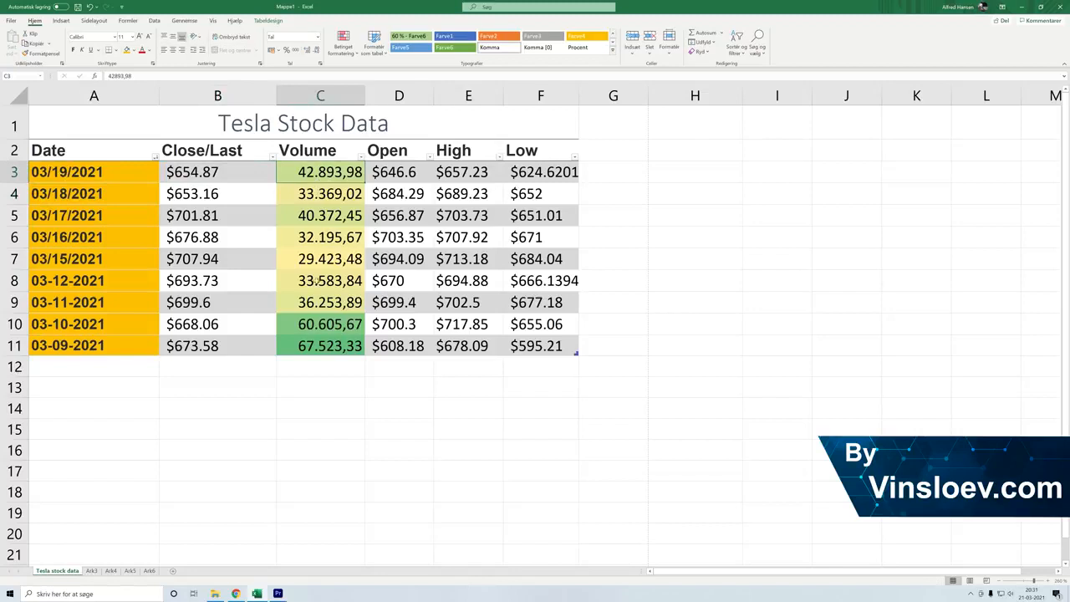
left_click(327, 346)
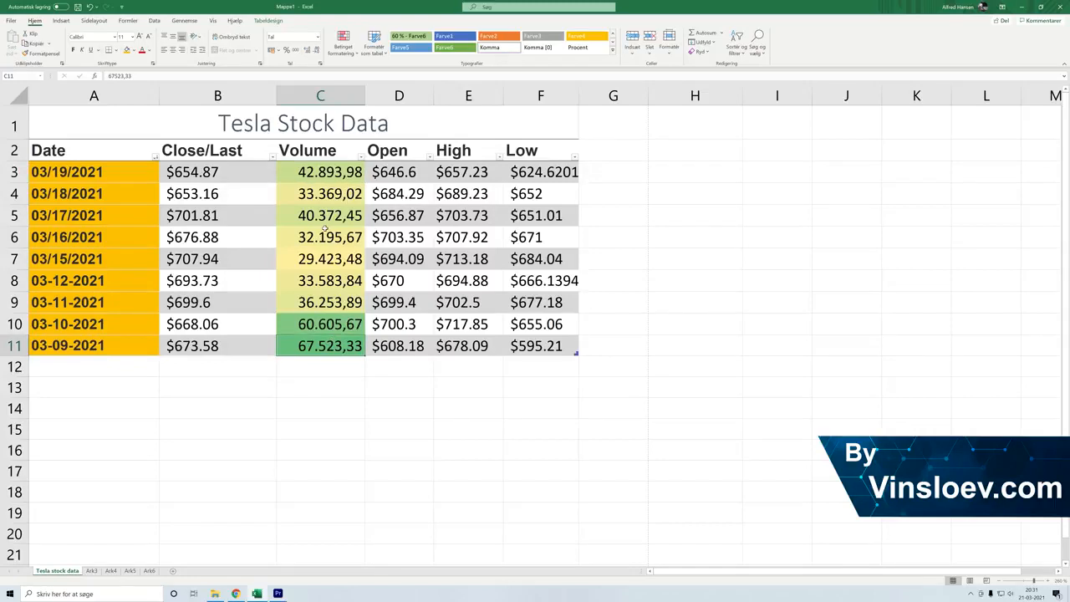
left_click(325, 221)
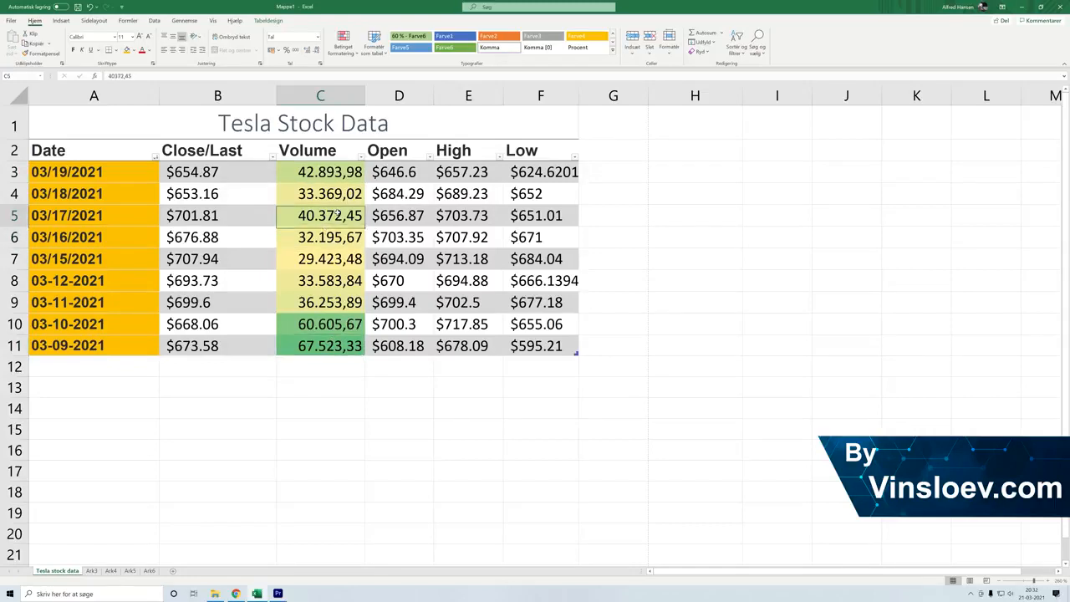
Examine the rule types and comparison operators offered for a new conditional formatting rule on cell C5.
left_click(346, 55)
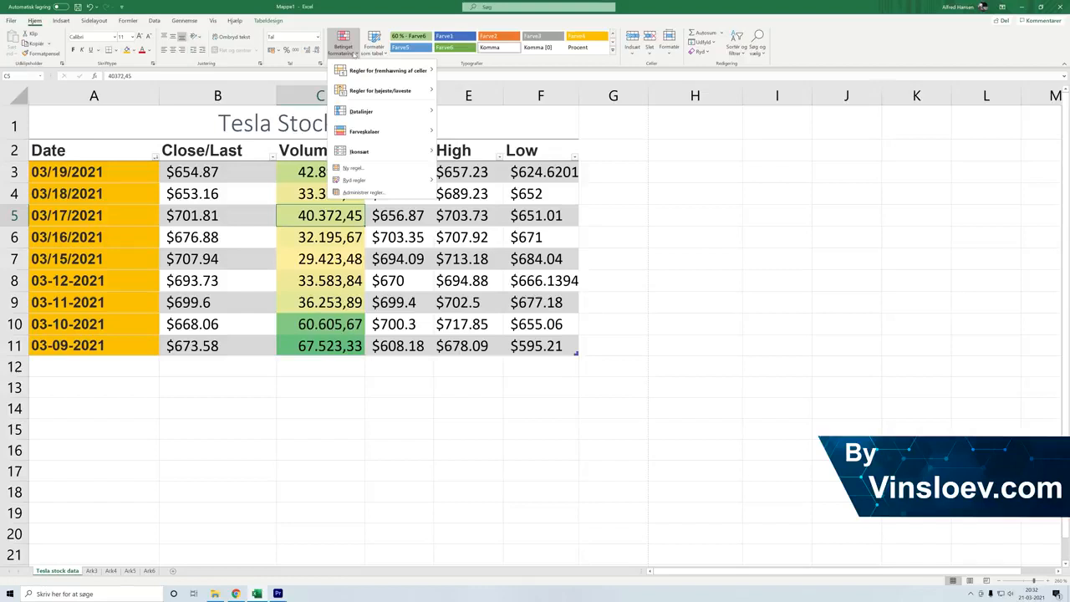
left_click(355, 169)
left_click(467, 212)
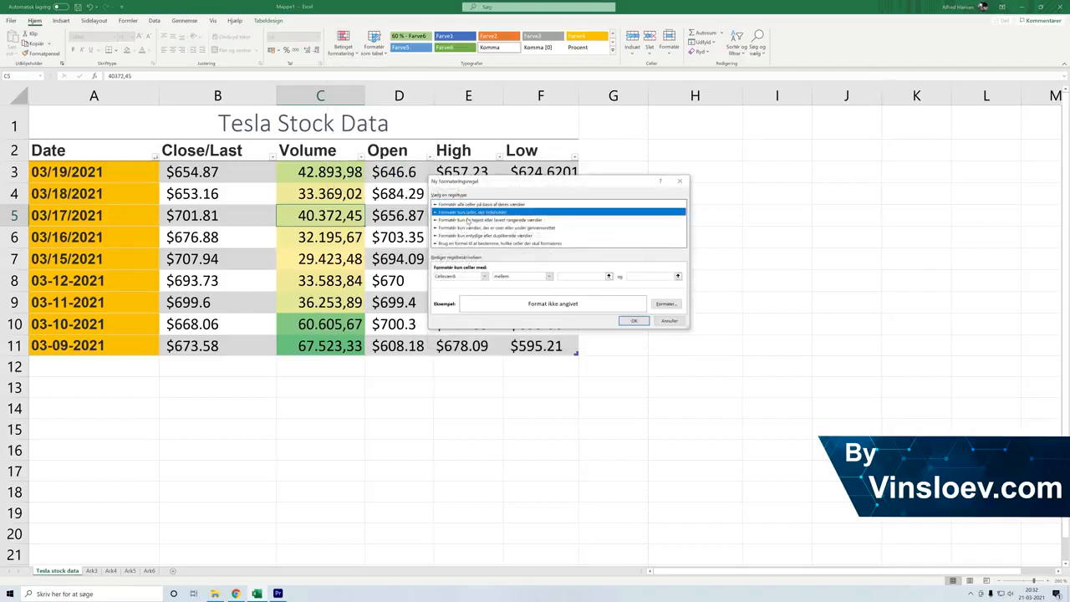
left_click(470, 220)
left_click(464, 212)
left_click(549, 276)
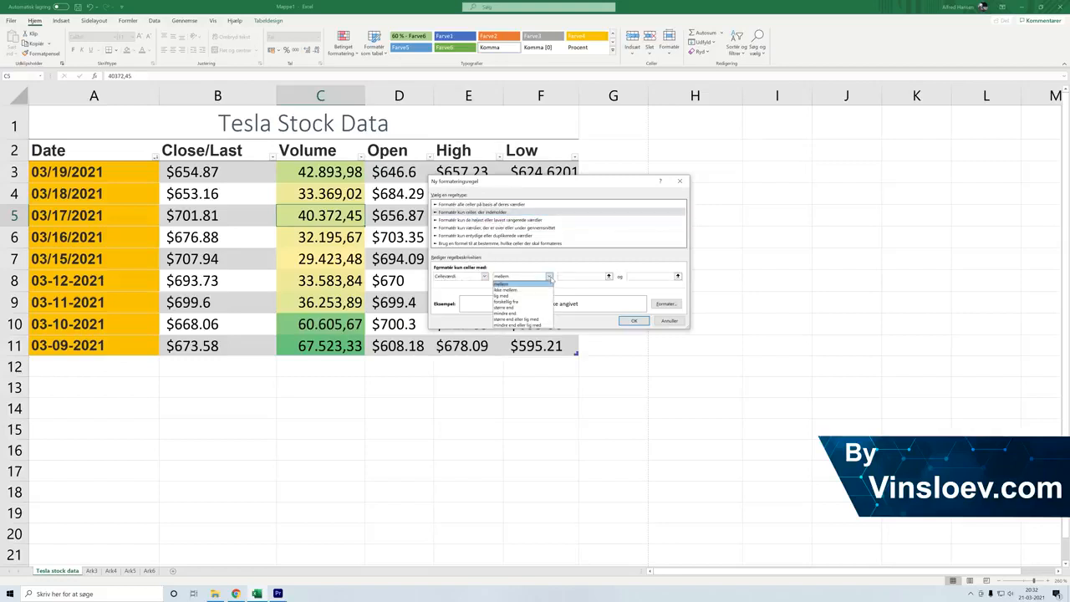
left_click(507, 300)
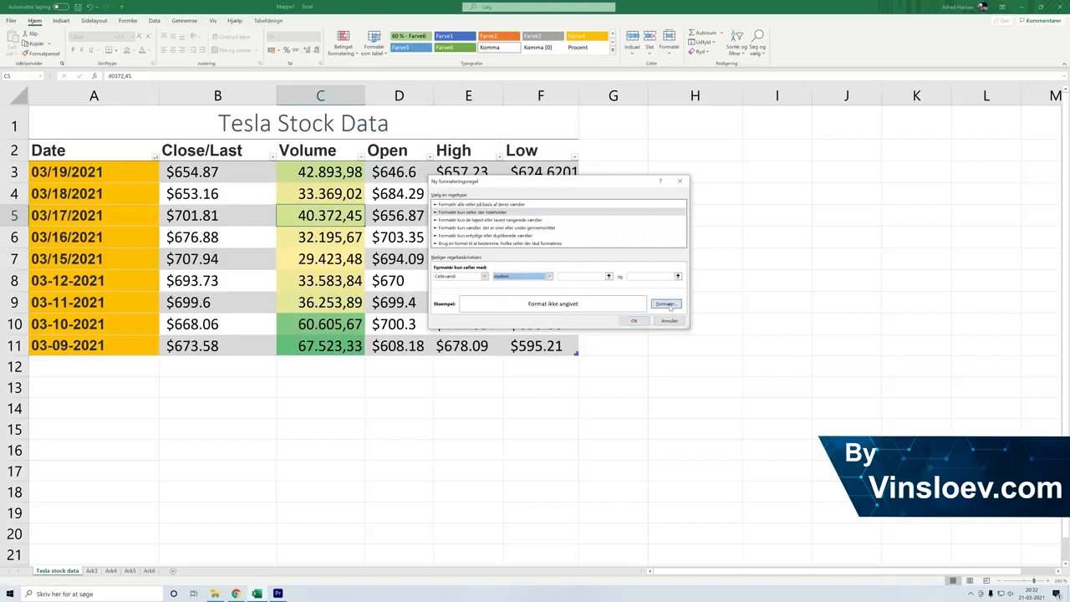
Look through the number, font and border formats available for the new rule and discard the rule.
left_click(665, 303)
left_click(488, 151)
left_click(462, 151)
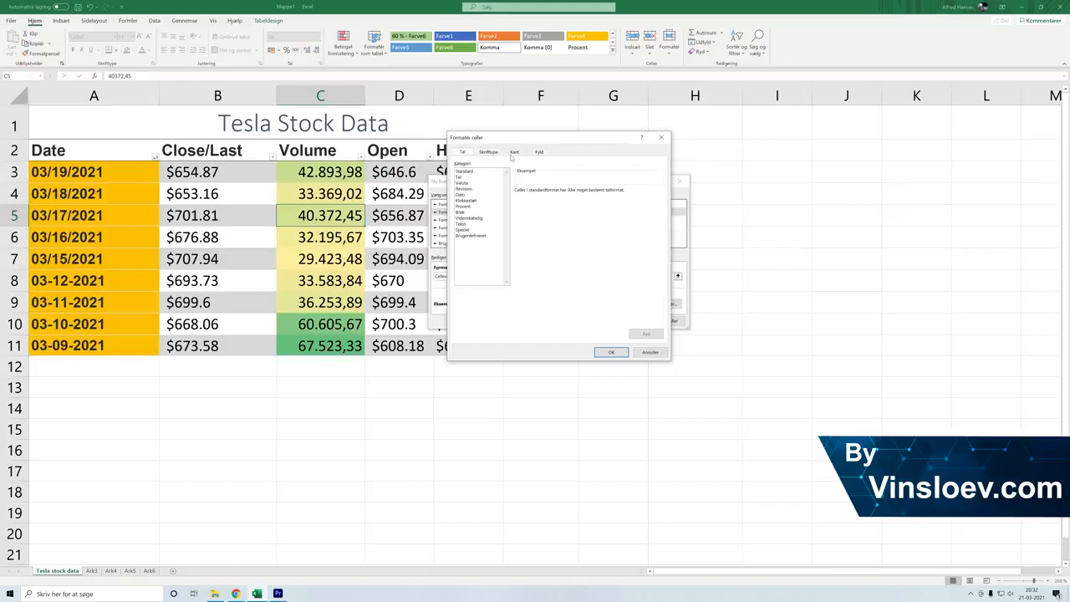
left_click(514, 151)
left_click(661, 137)
left_click(668, 320)
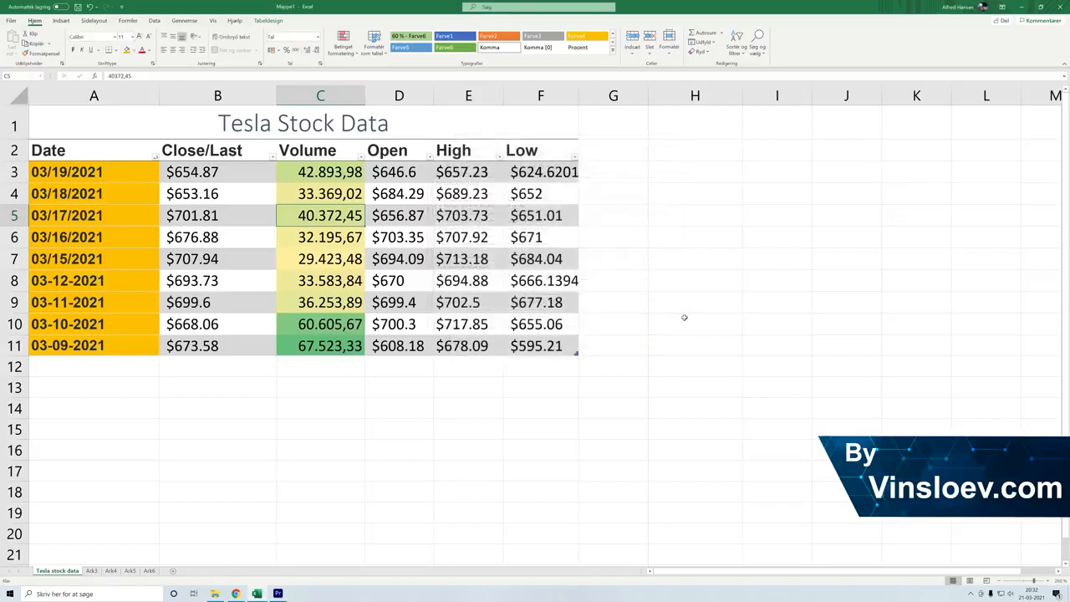
left_click(327, 231)
left_click_drag(330, 174, 345, 346)
left_click(346, 347)
left_click(348, 370)
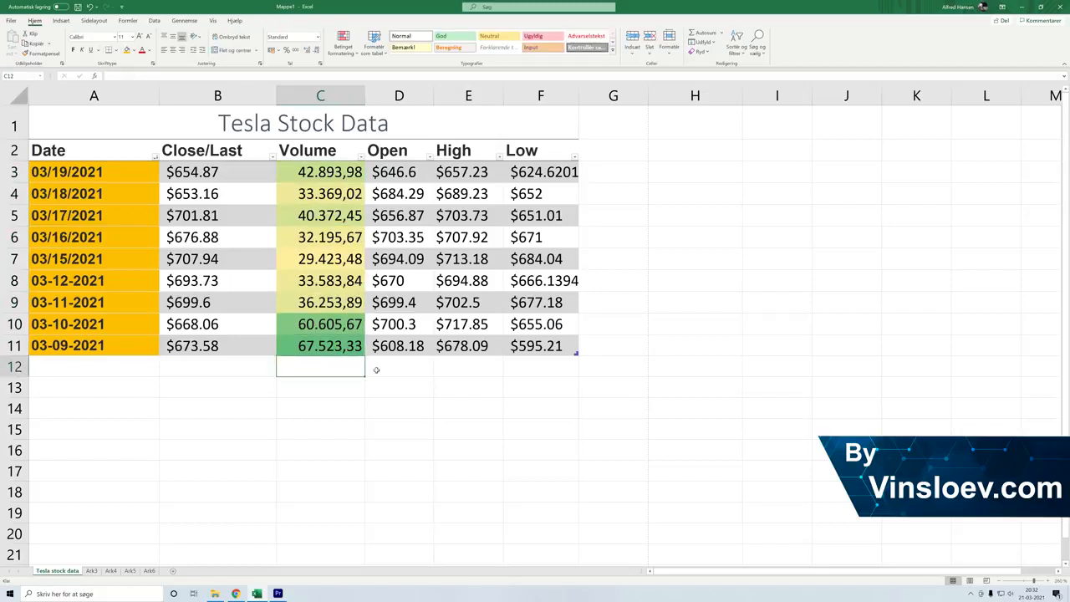
left_click(338, 281)
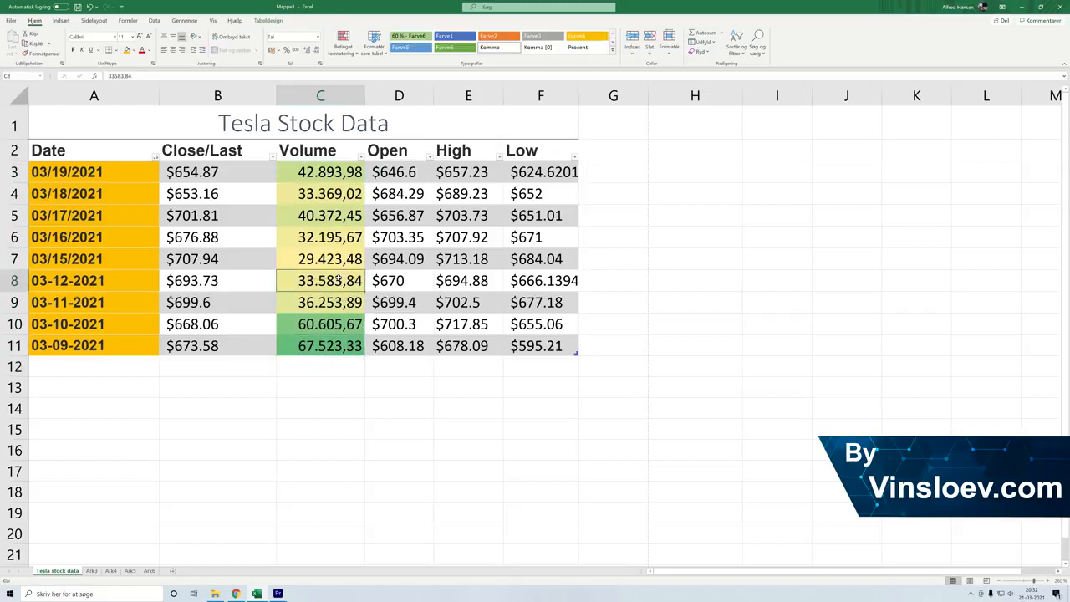
Browse all chart types offered for the stock table, including surface, treemap, waterfall and scatter charts.
left_click(323, 180)
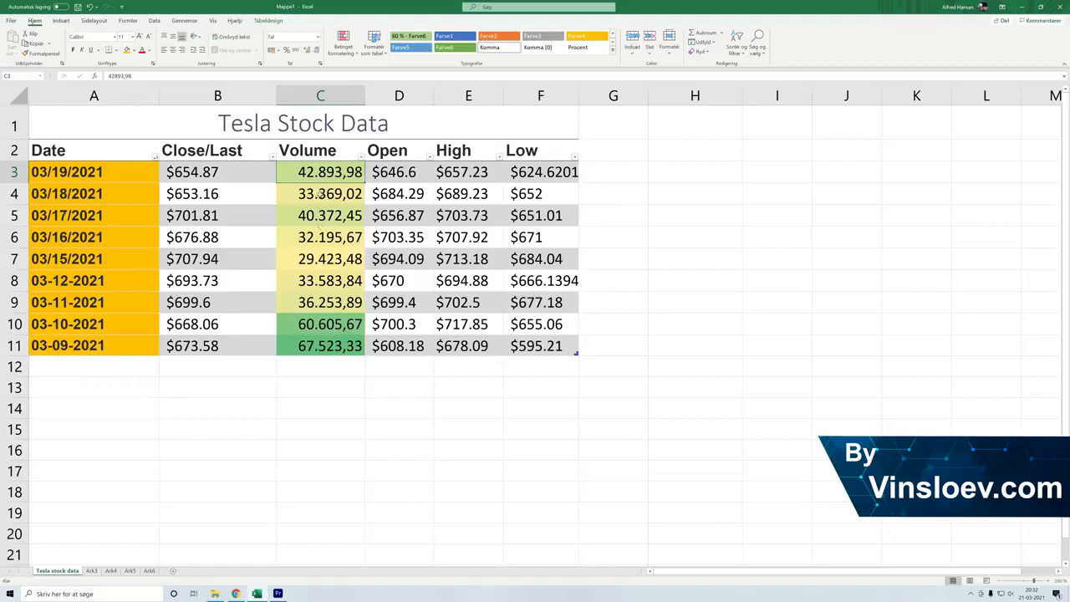
left_click(61, 21)
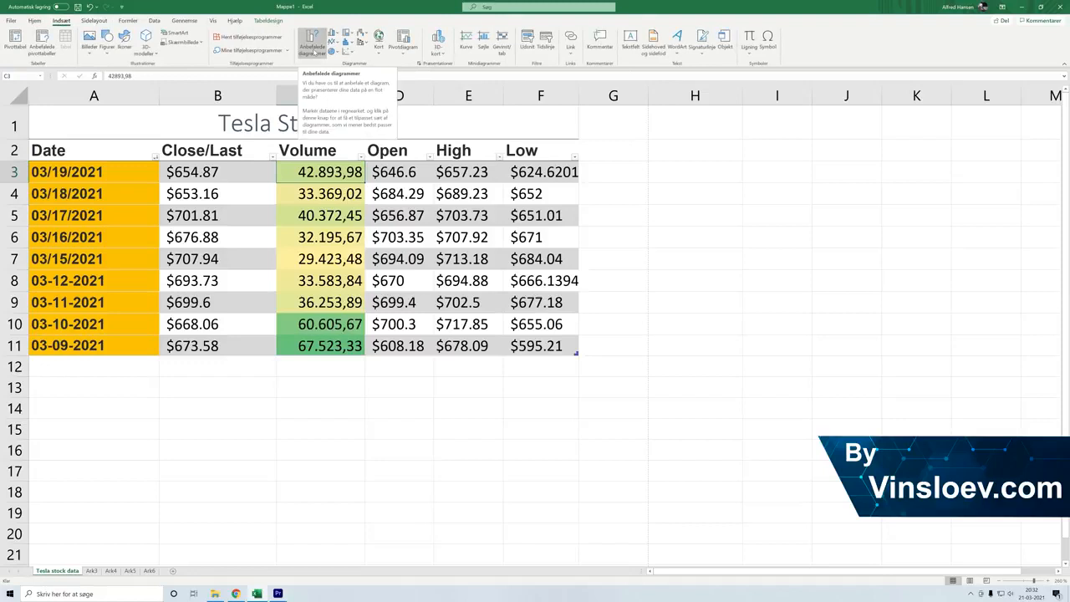
left_click(312, 46)
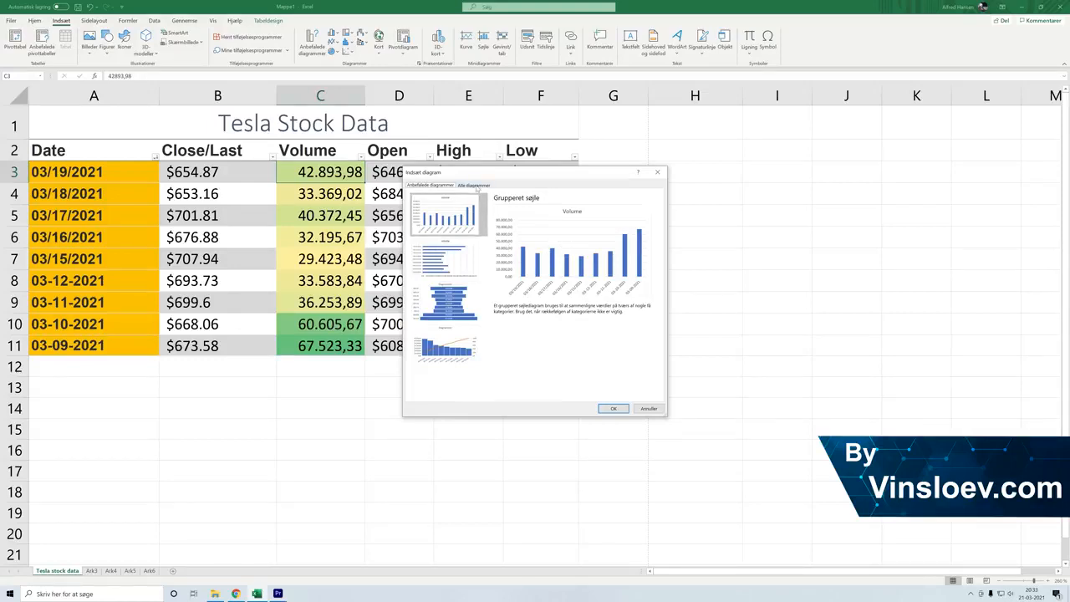
left_click(477, 186)
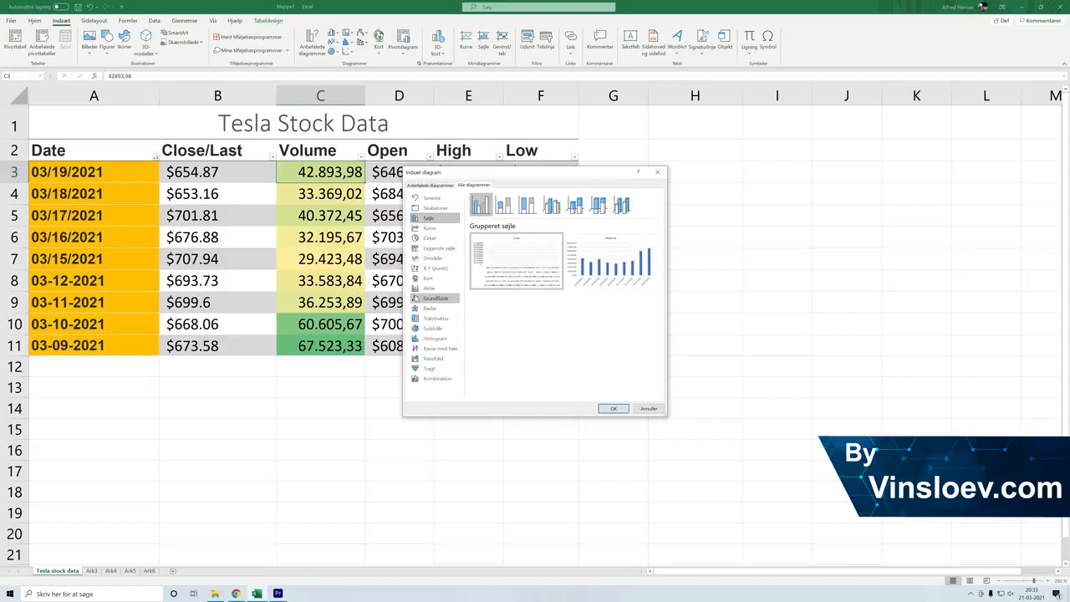
left_click(434, 298)
left_click(435, 318)
left_click(433, 358)
left_click(434, 267)
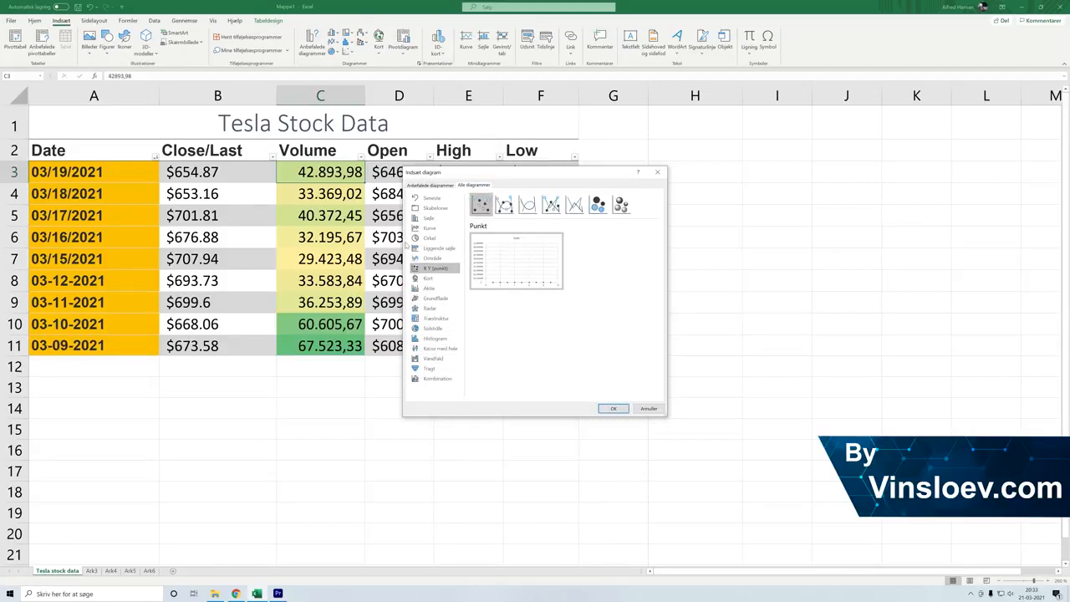
Insert the recommended clustered column chart of Volume by date and place it directly below the stock table.
left_click(431, 184)
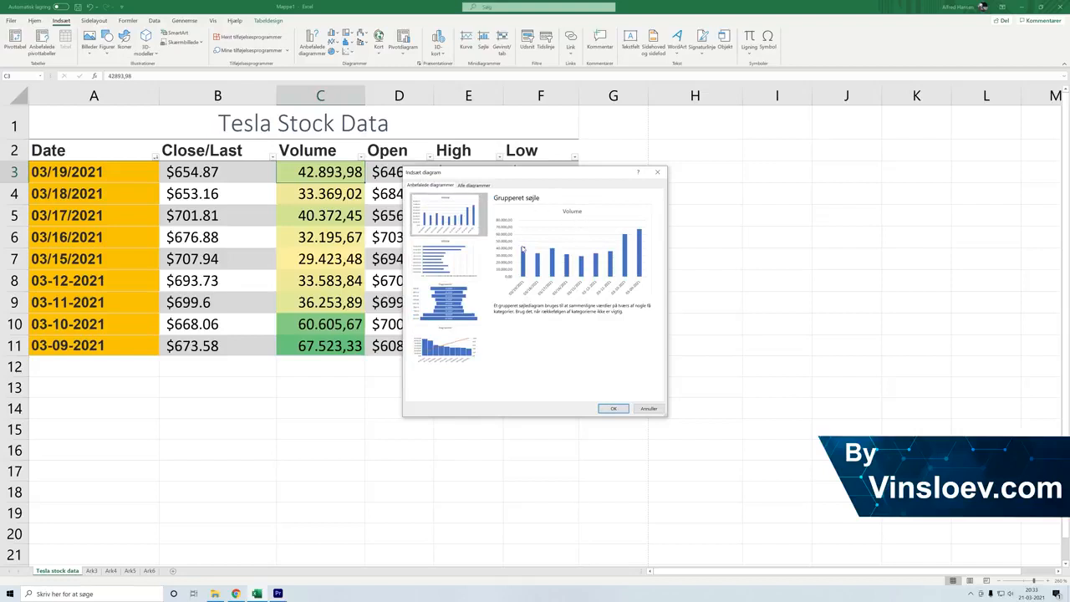
left_click(612, 408)
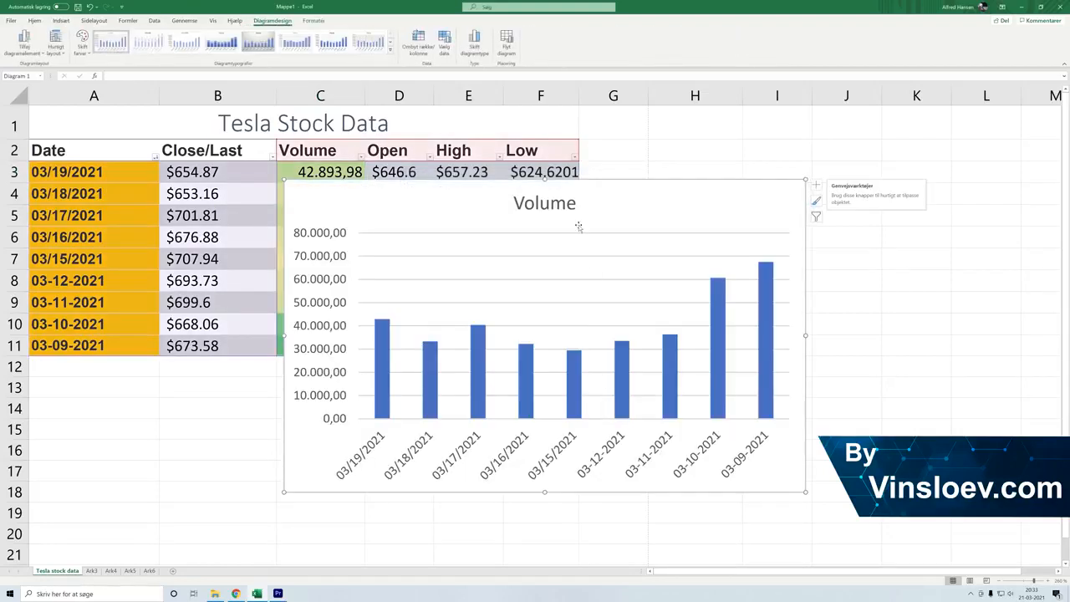
left_click_drag(594, 197, 424, 243)
left_click(613, 264)
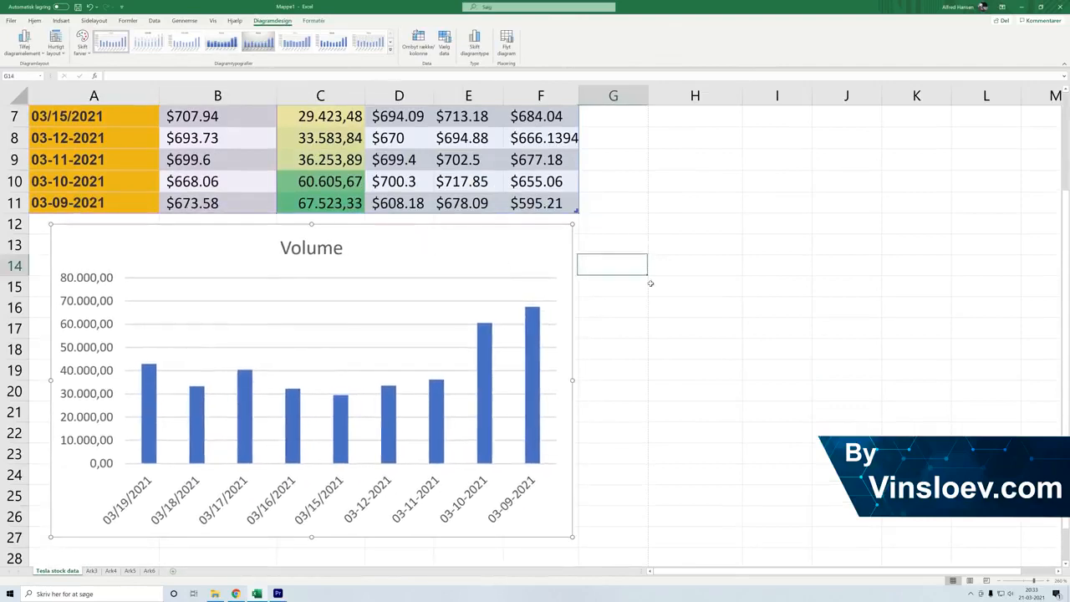
left_click(999, 580)
left_click(999, 580)
left_click(999, 581)
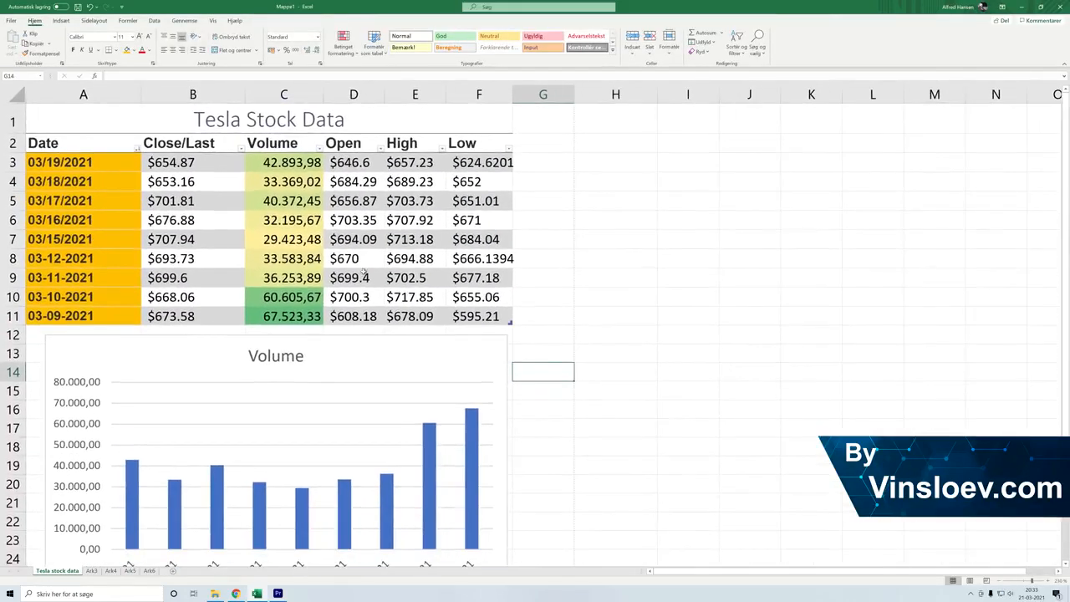
left_click(377, 382)
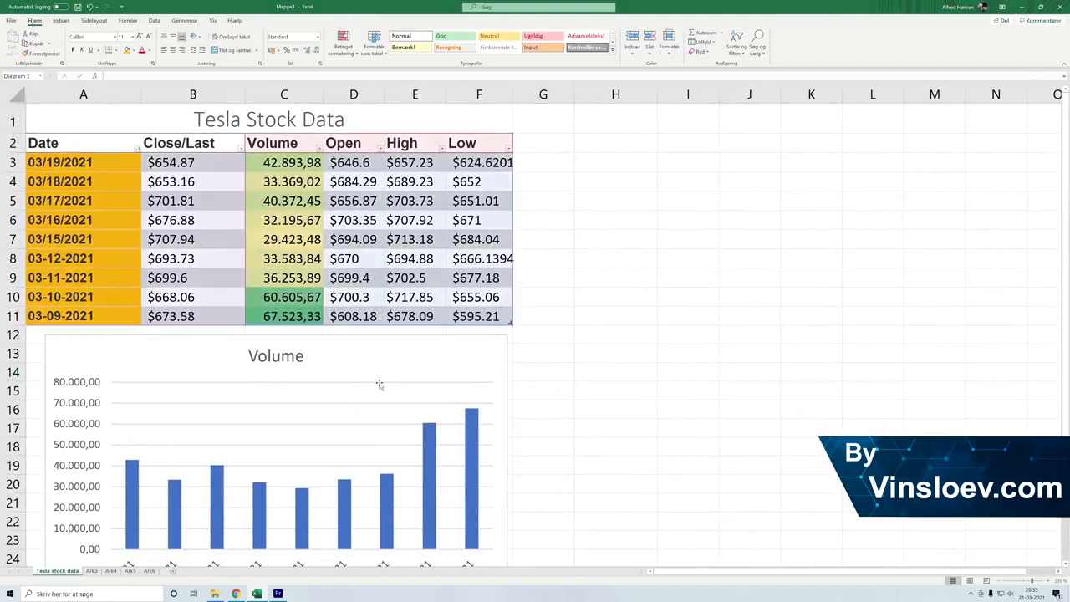
Test the chart's link to the table by setting the Volume in C11 to 40523,33, and undo that edit.
left_click(284, 316)
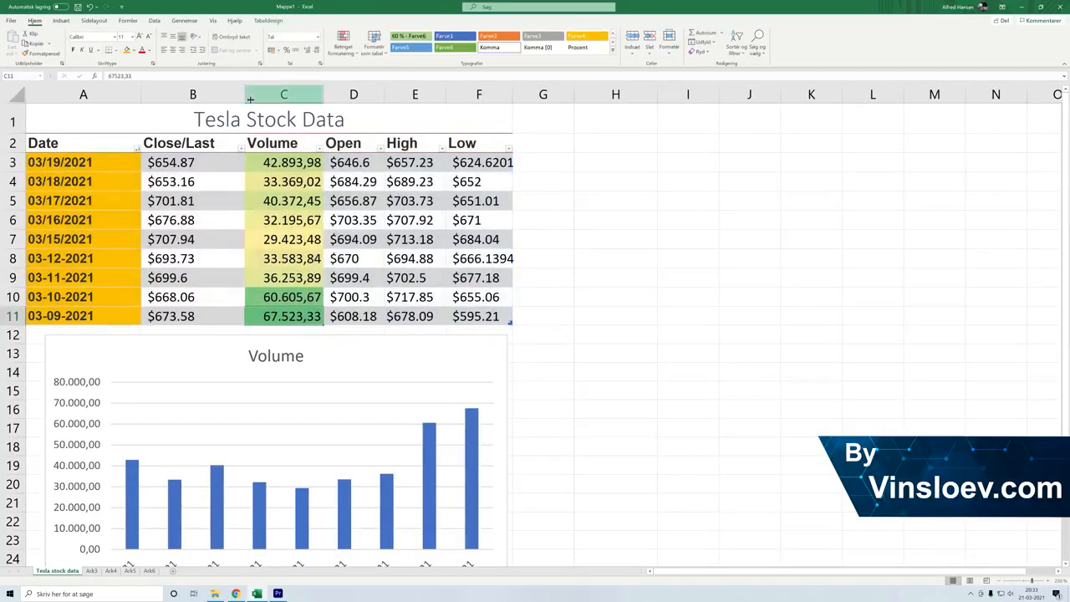
double_click(284, 315)
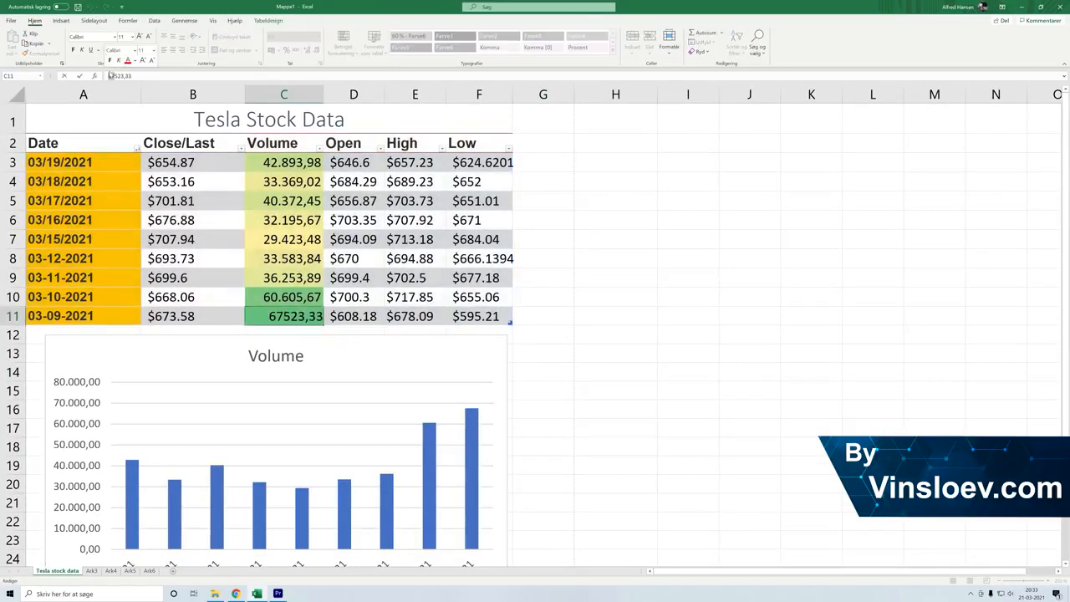
key("BackSpace")
key("BackSpace")
type("40")
key("Return")
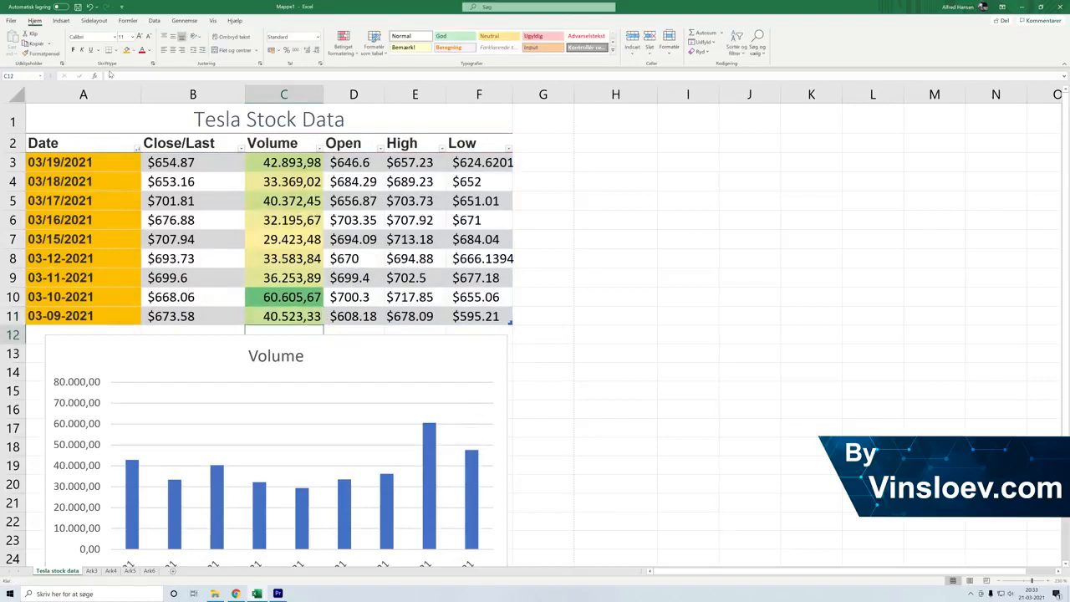
left_click(290, 316)
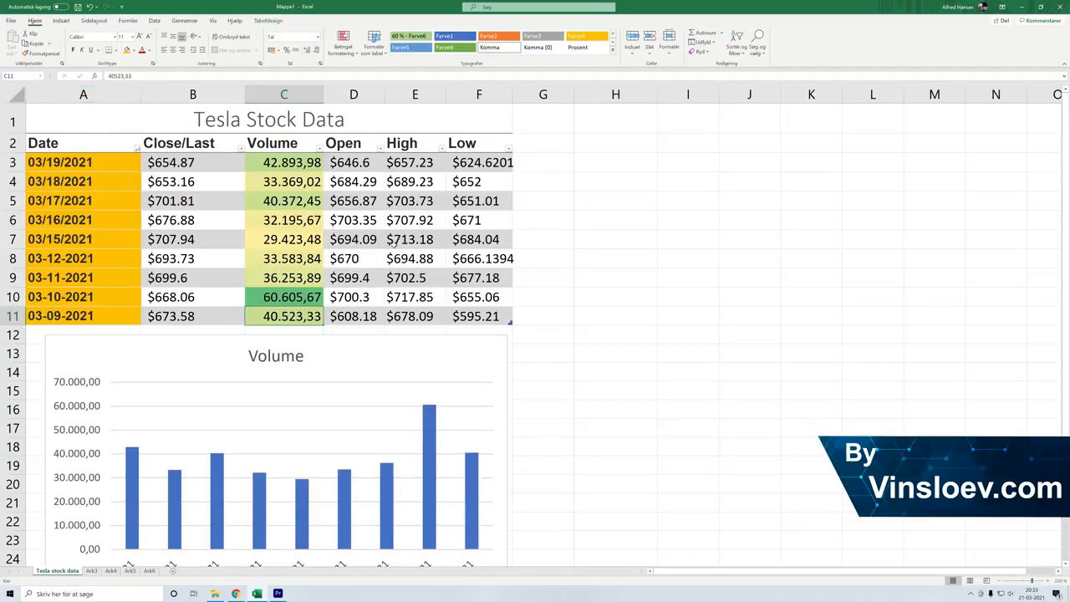
key("ctrl+z")
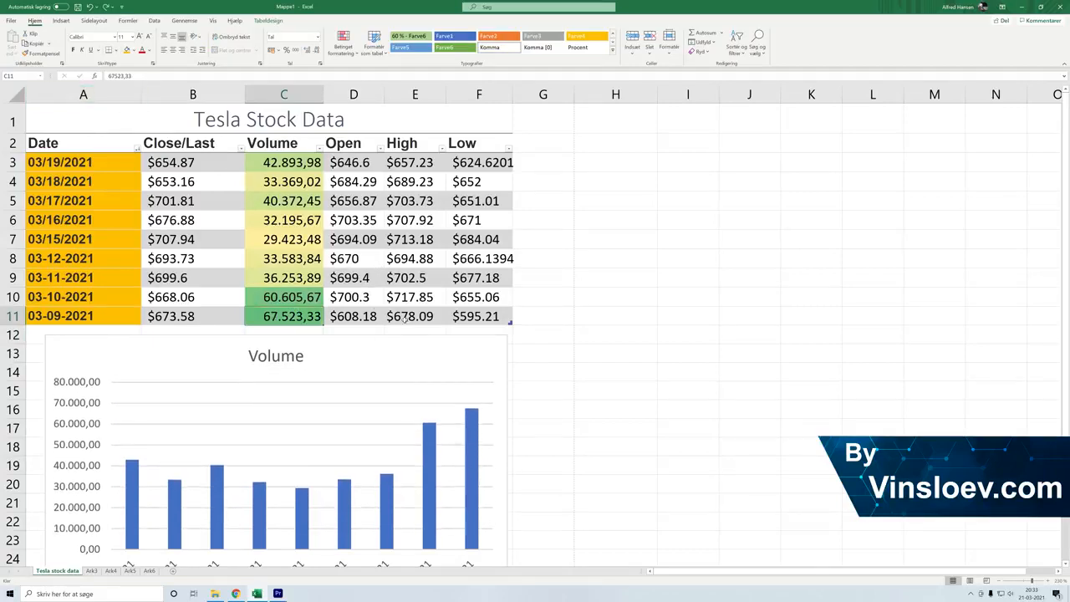
Enter the formula =2+10+2 in the empty cell I5.
left_click(580, 279)
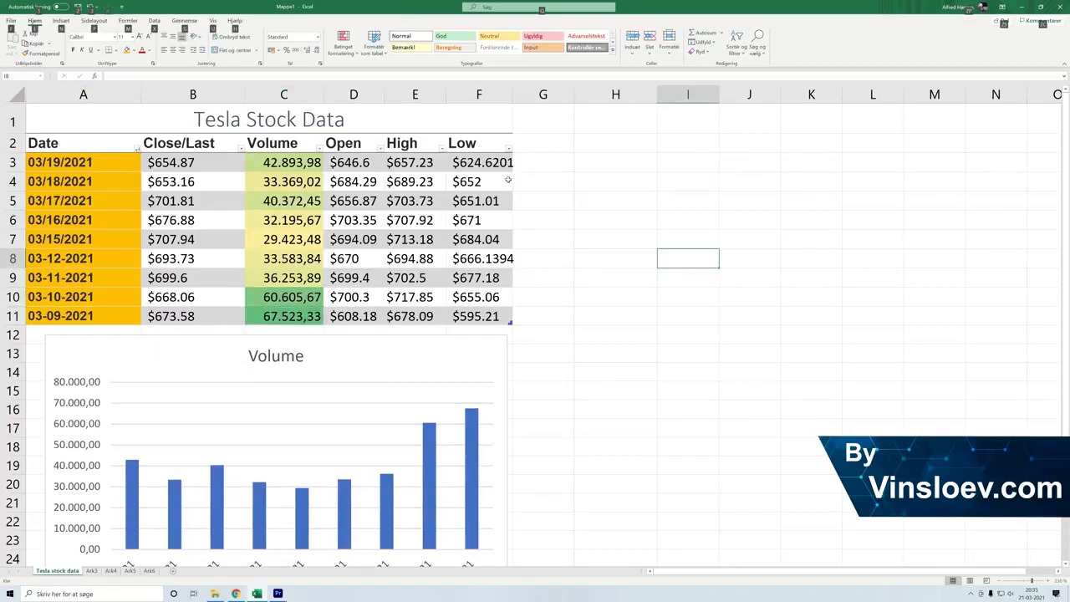
left_click(665, 209)
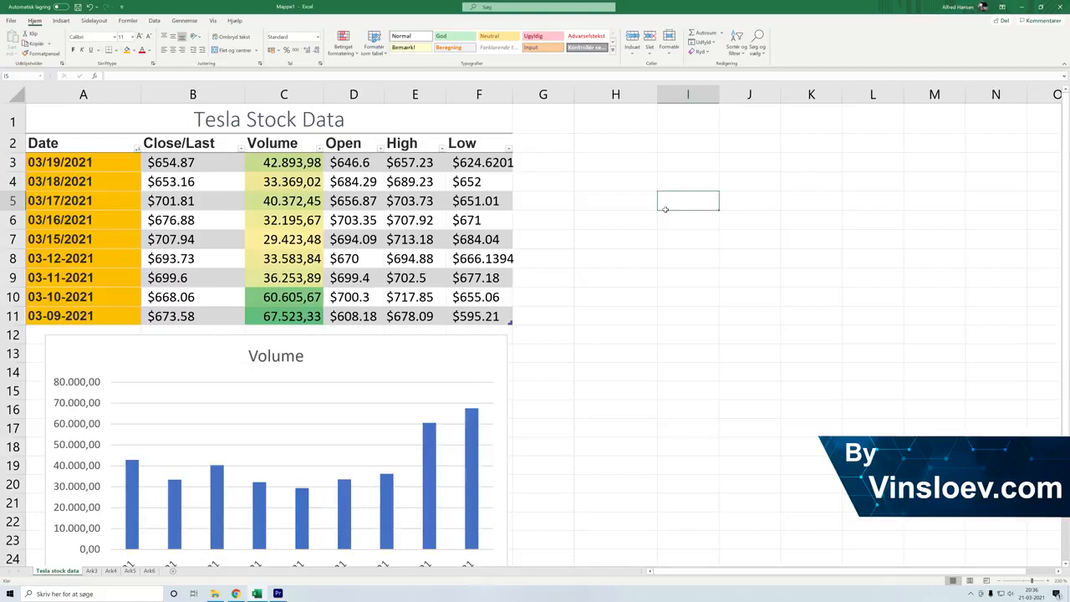
type("=")
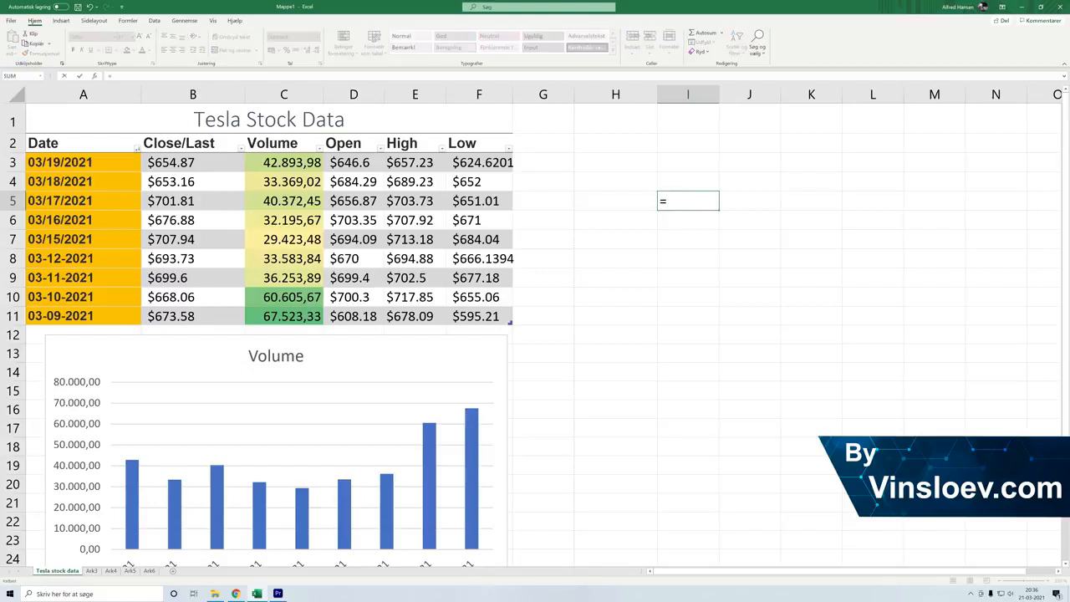
type("2+10+2")
key("Return")
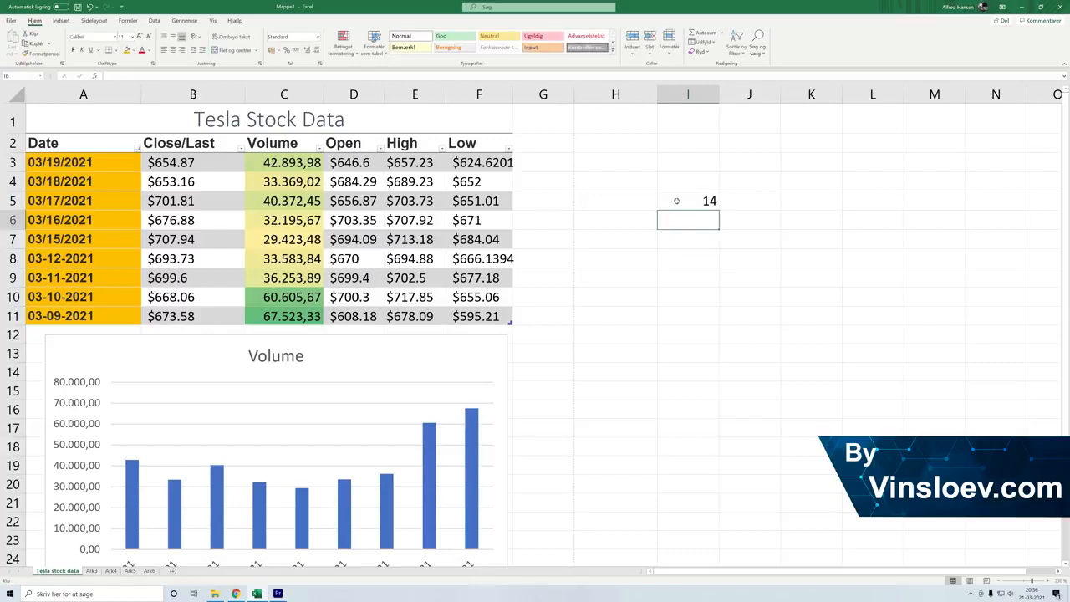
Replace the formula in I5 with 1 and fill I6 to I8 with the values 2, 3 and 4.
left_click(676, 200)
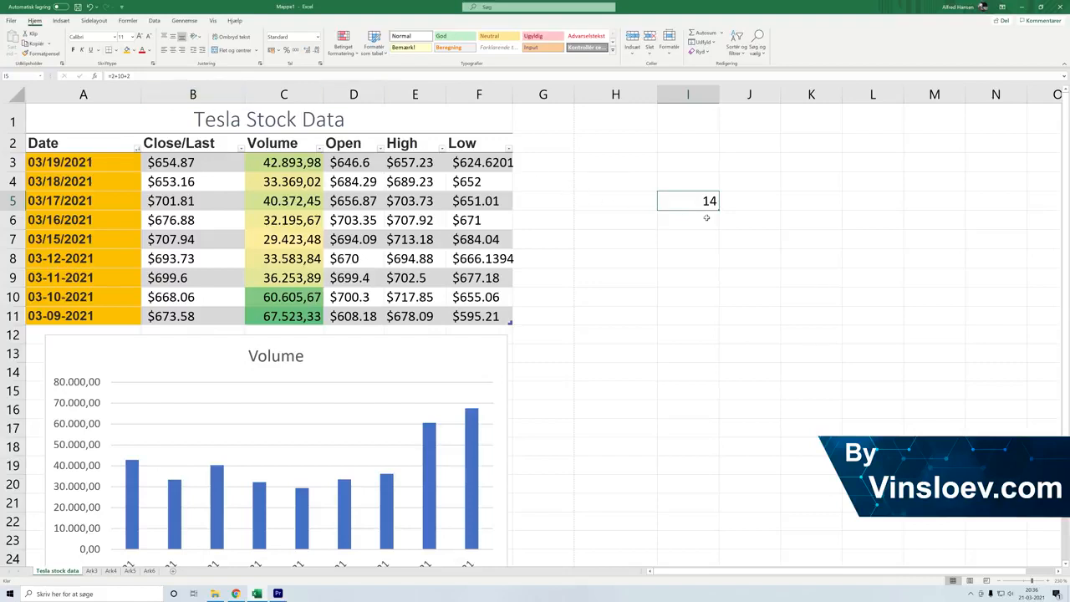
key("BackSpace")
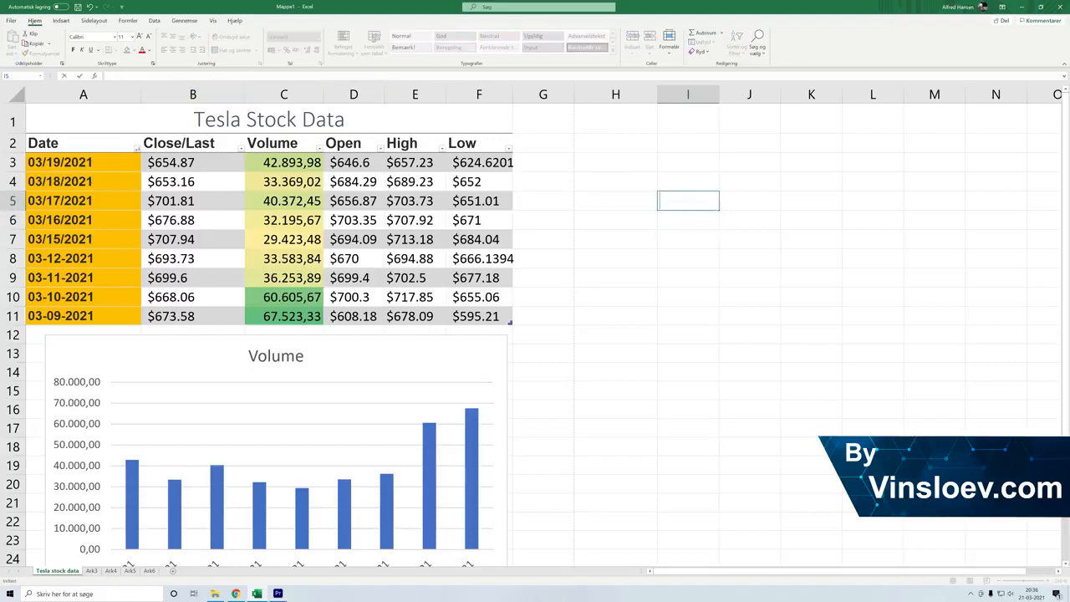
type("1")
key("Return")
type("2")
key("Return")
type("3")
key("Return")
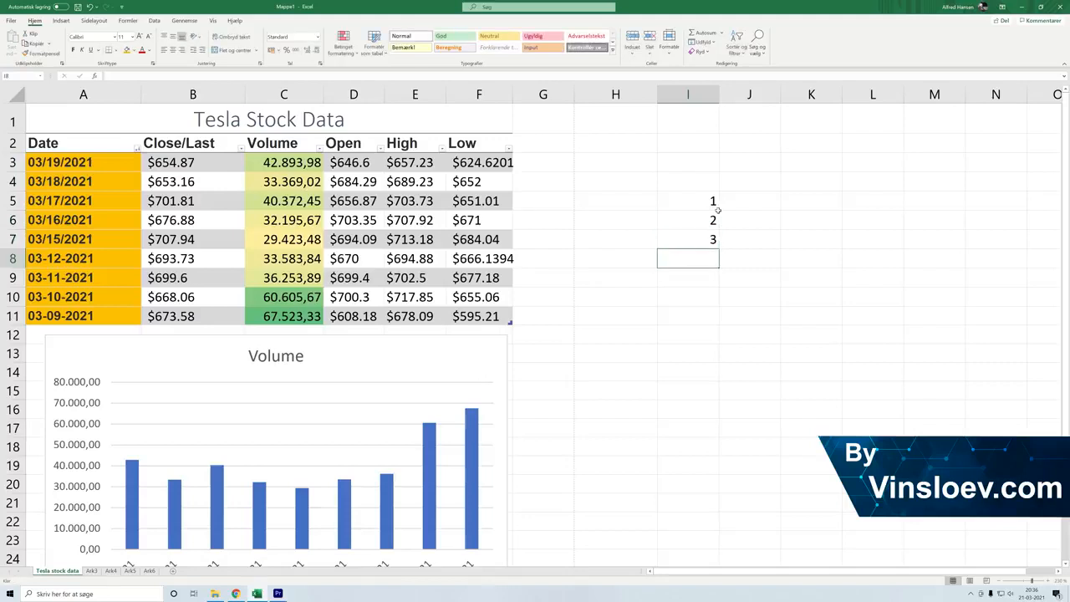
type("4")
Fill cells J5 to J8, next to the number series, with the value 2.
key("Right")
key("Up")
key("Up")
key("Up")
key("Up")
key("Down")
type("2")
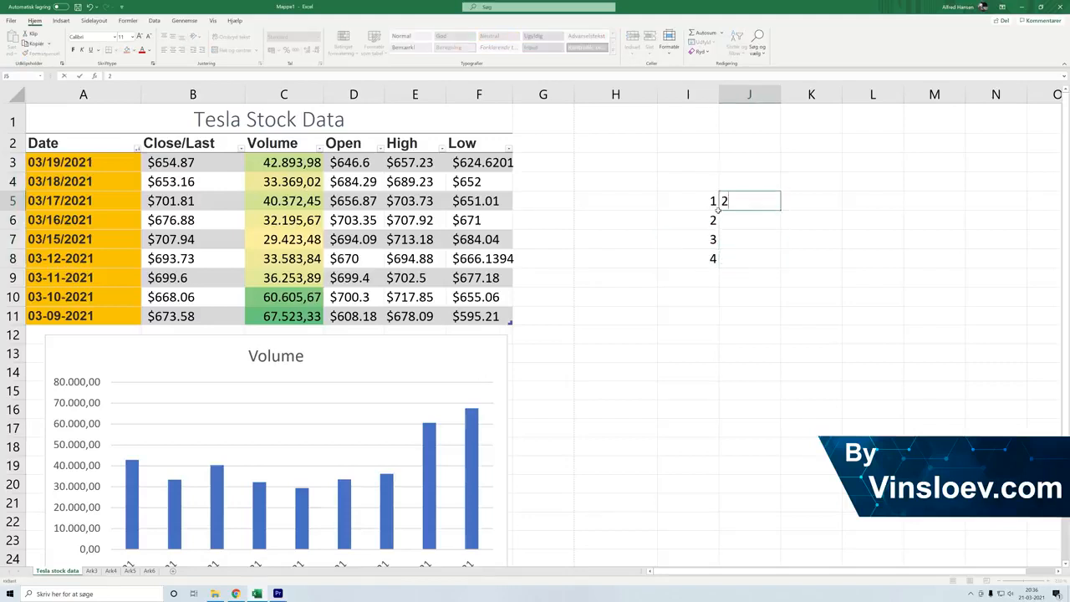
key("Return")
type("2")
key("Return")
type("2")
key("Return")
type("2")
Enter a formula in K5 that adds the two cells beside it, =J5+I5.
key("Right")
key("Up")
key("Up")
key("Up")
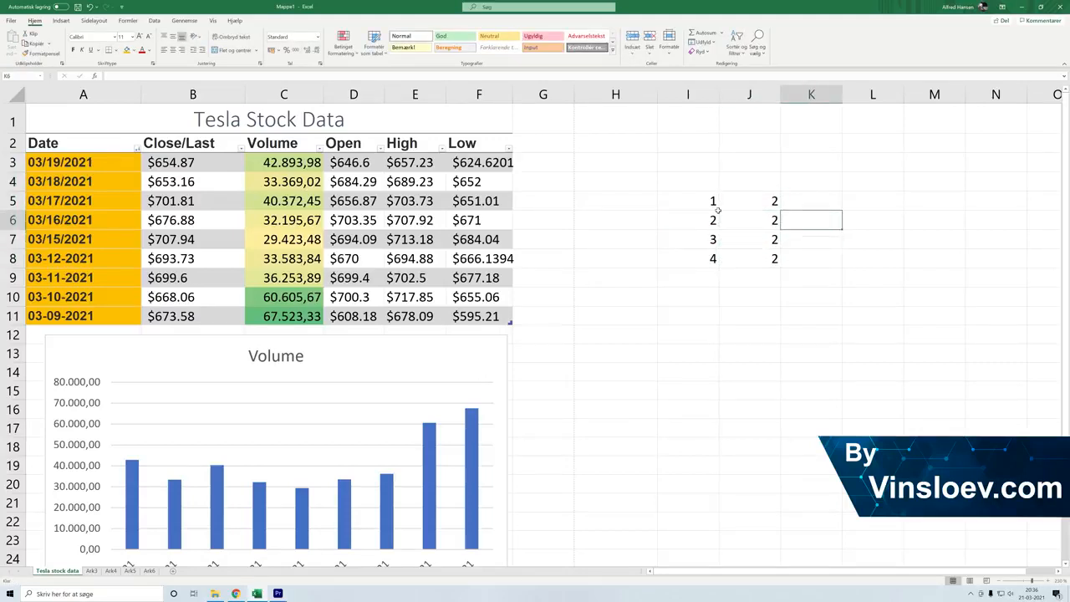
type("=")
left_click(749, 204)
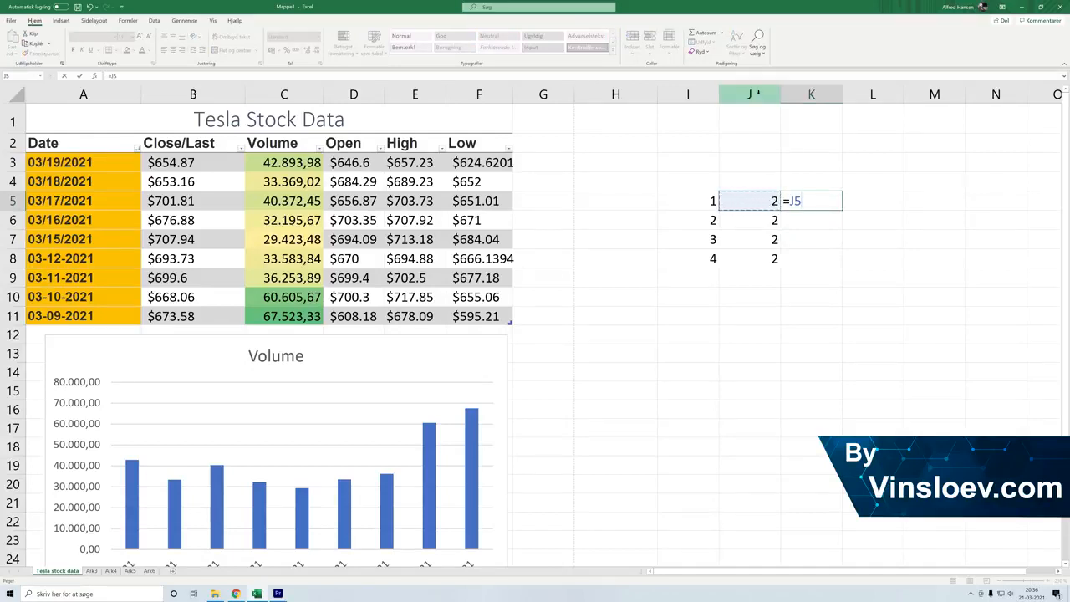
type("+")
left_click(712, 200)
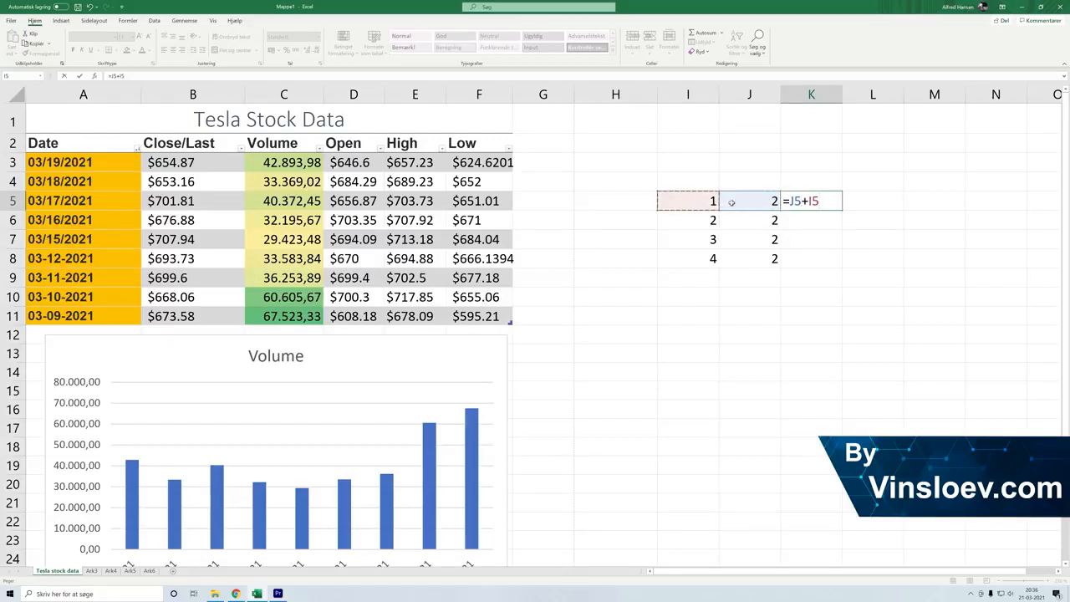
key("Return")
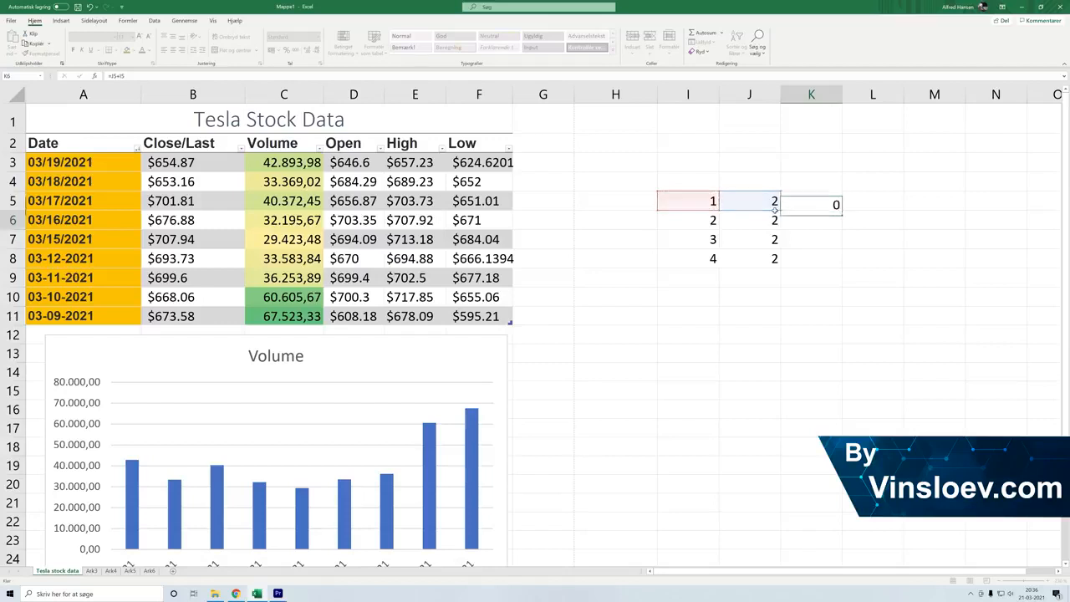
Fill the addition formula from K5 down through K8 so each row adds its two neighbouring cells.
left_click(811, 200)
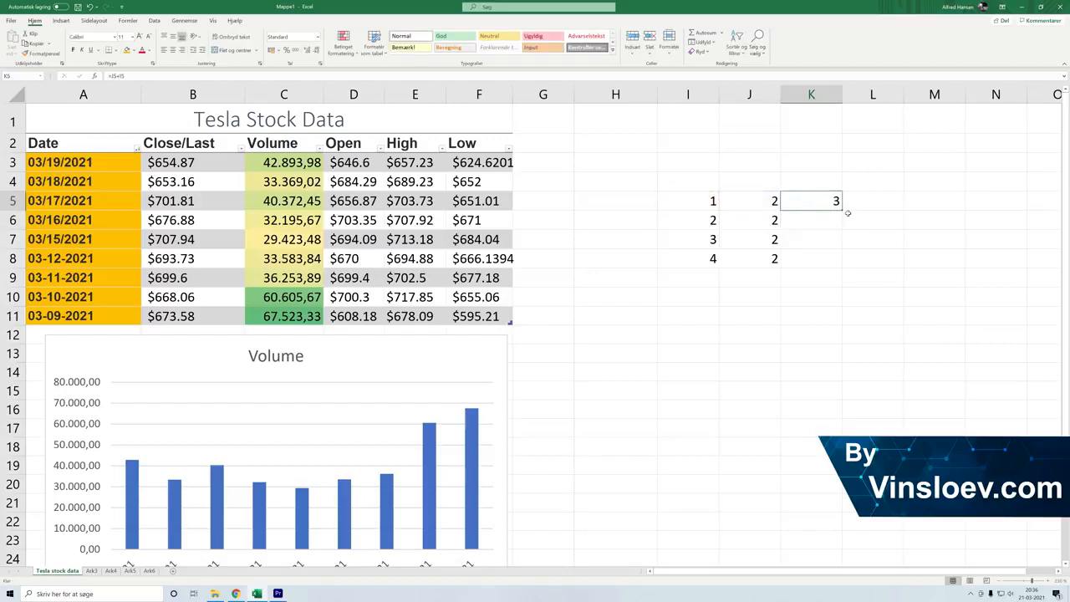
left_click(813, 224)
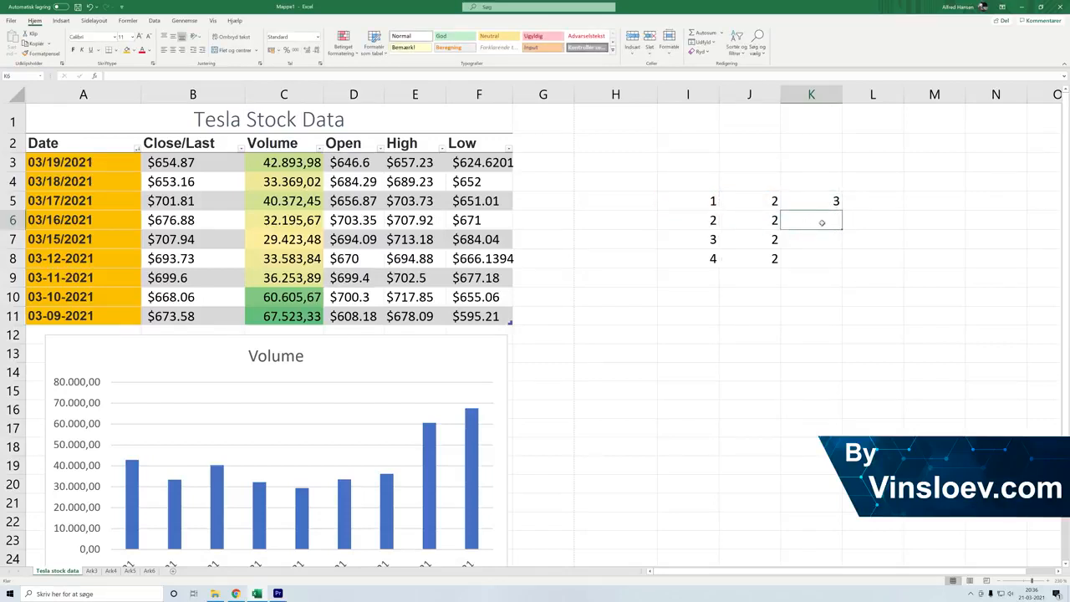
left_click(821, 206)
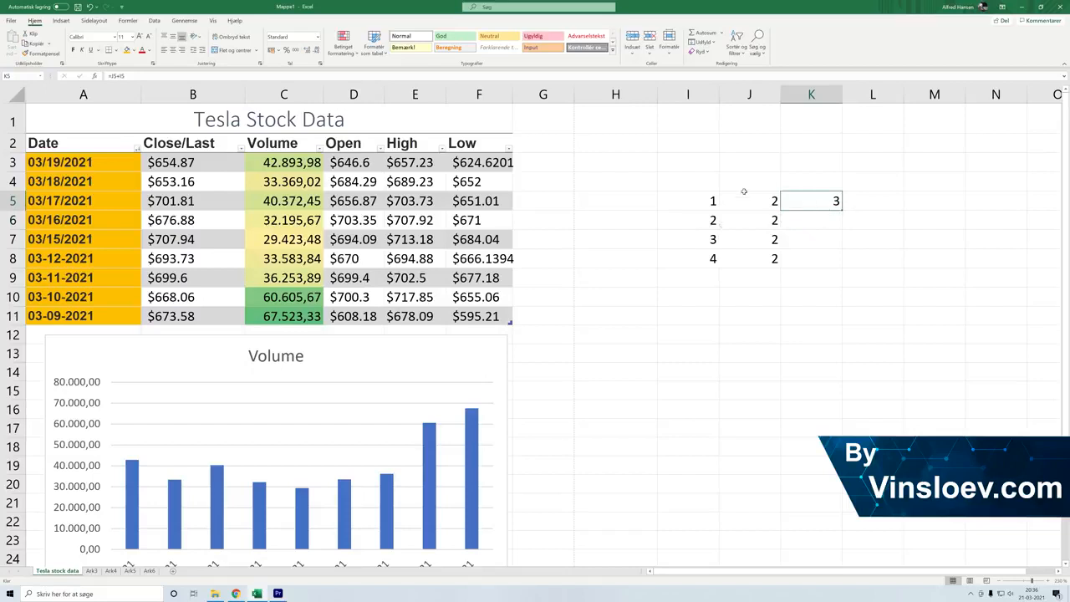
left_click_drag(847, 214, 846, 215)
left_click(125, 76)
left_click(805, 234)
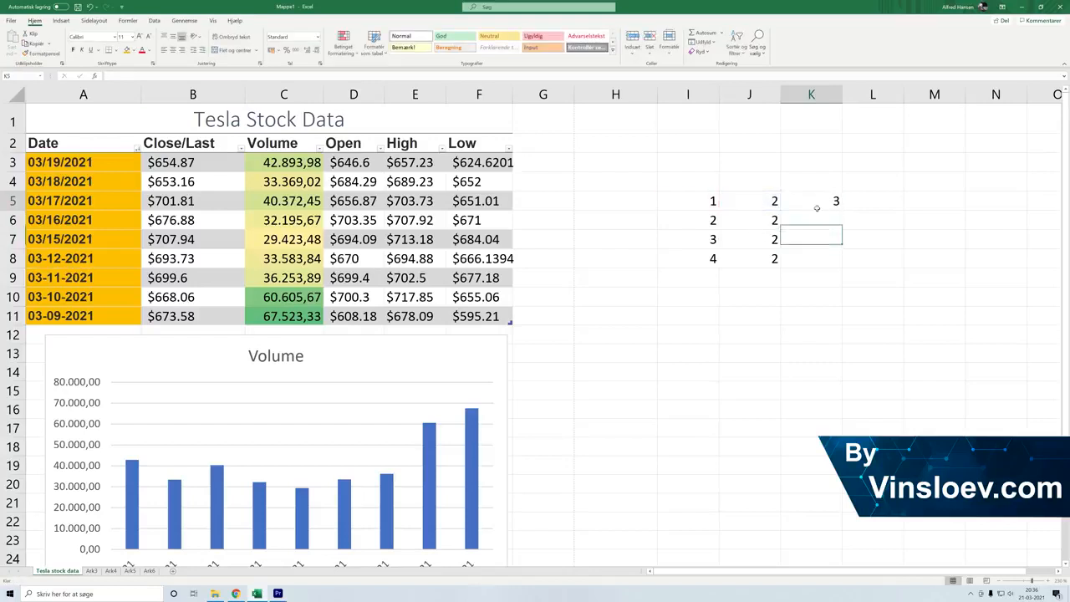
left_click(818, 205)
left_click_drag(846, 214, 843, 271)
left_click(824, 297)
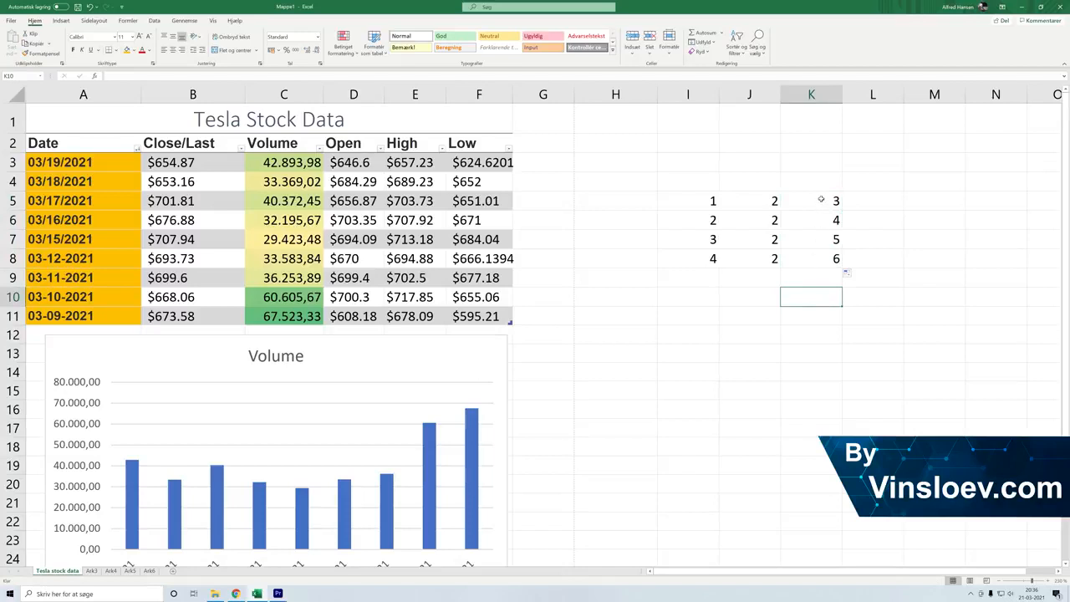
Check the copied formula in K8, discard the stray cell reference and leave K8 empty.
left_click_drag(822, 201, 825, 257)
left_click(829, 263)
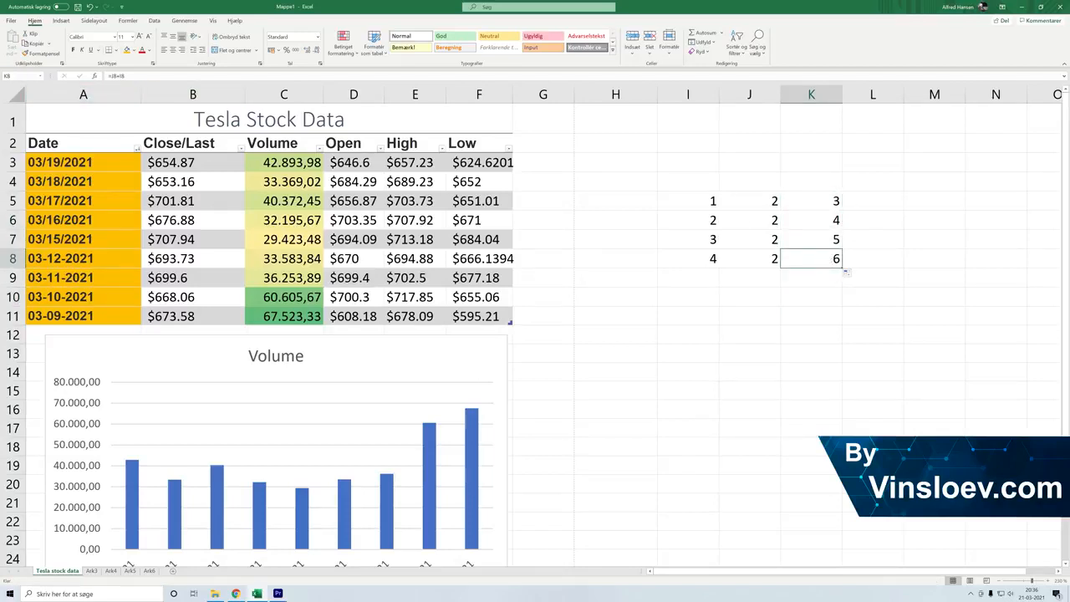
left_click(117, 76)
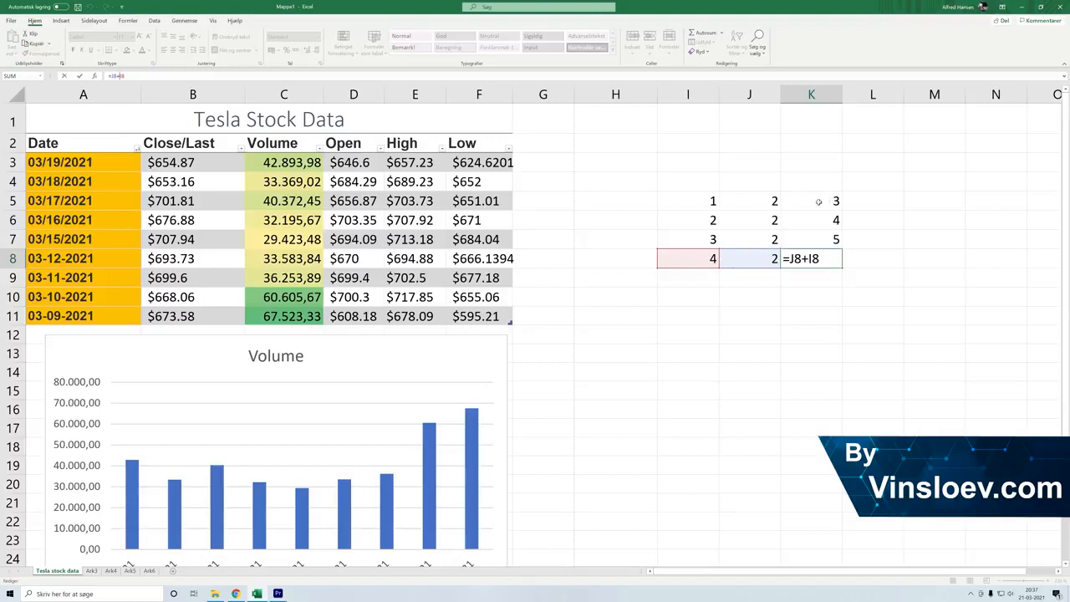
left_click(816, 292)
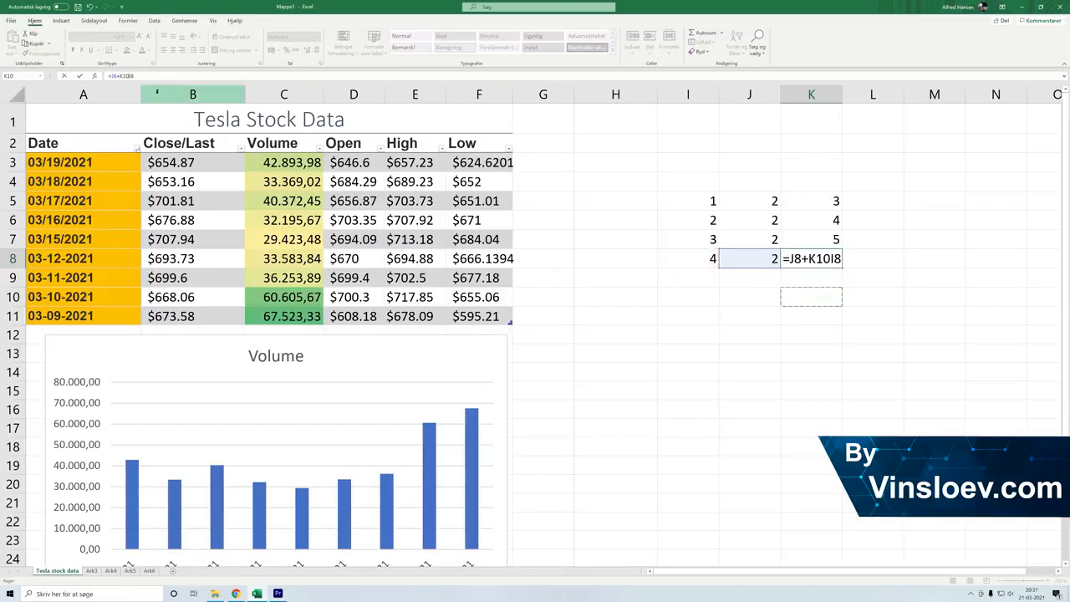
key("Escape")
left_click(644, 182)
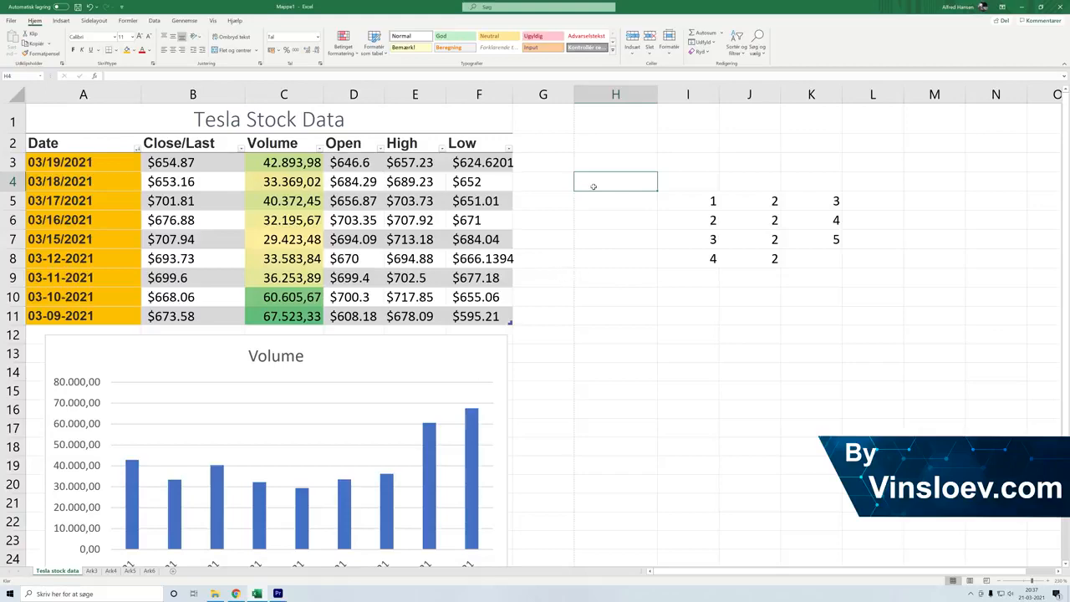
Move the Volume chart down to around row 15, leaving several empty rows beneath the stock table.
left_click_drag(362, 348, 352, 376)
scroll(376, 336, "down", 2)
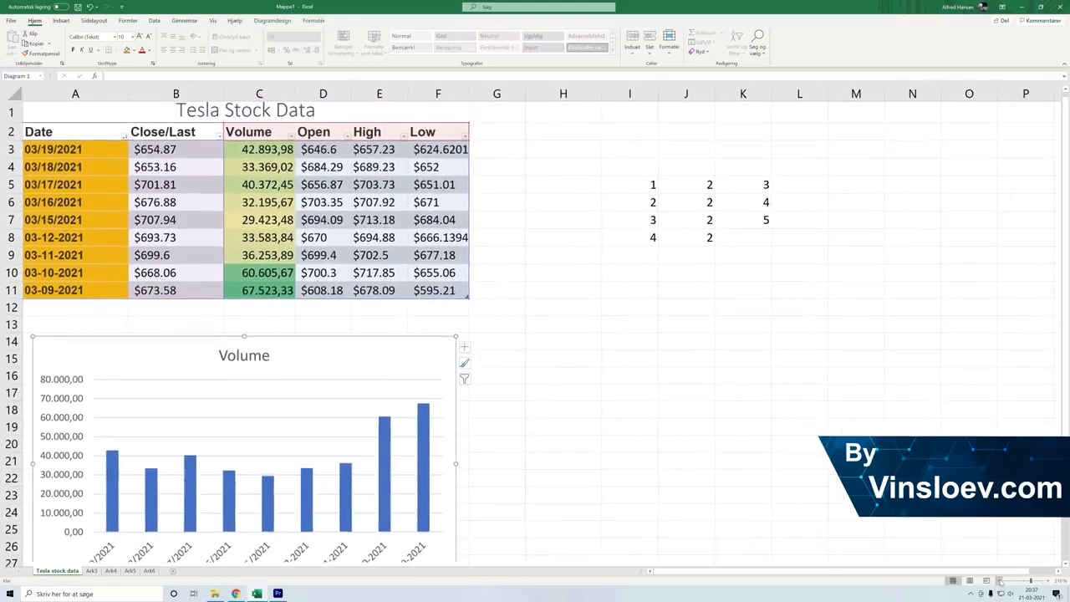
left_click_drag(323, 351, 322, 364)
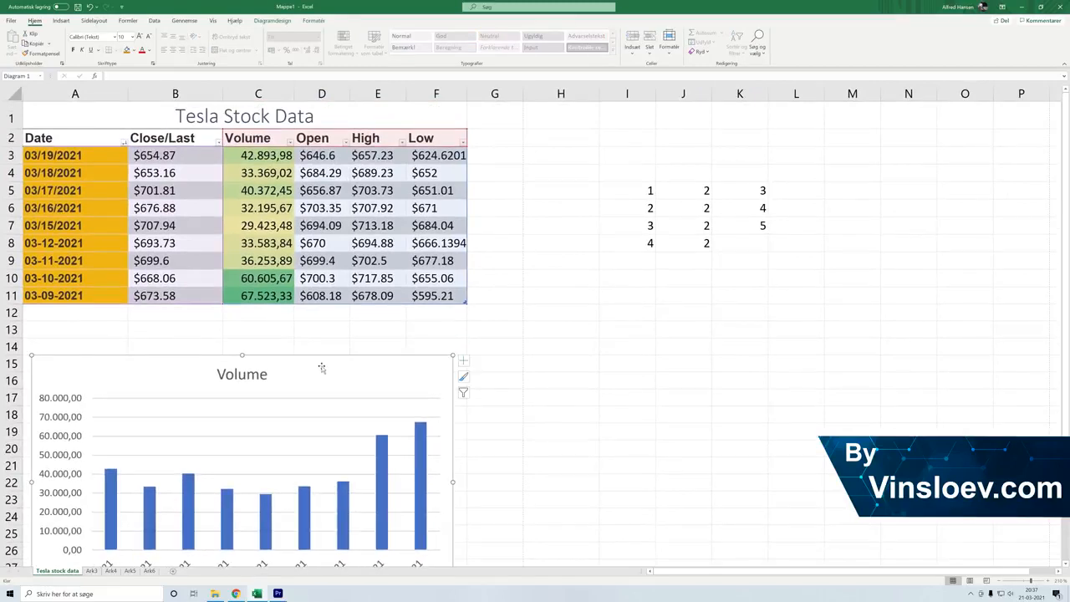
Insert the average of the Volume column in C12, directly below the table's last value.
left_click(268, 316)
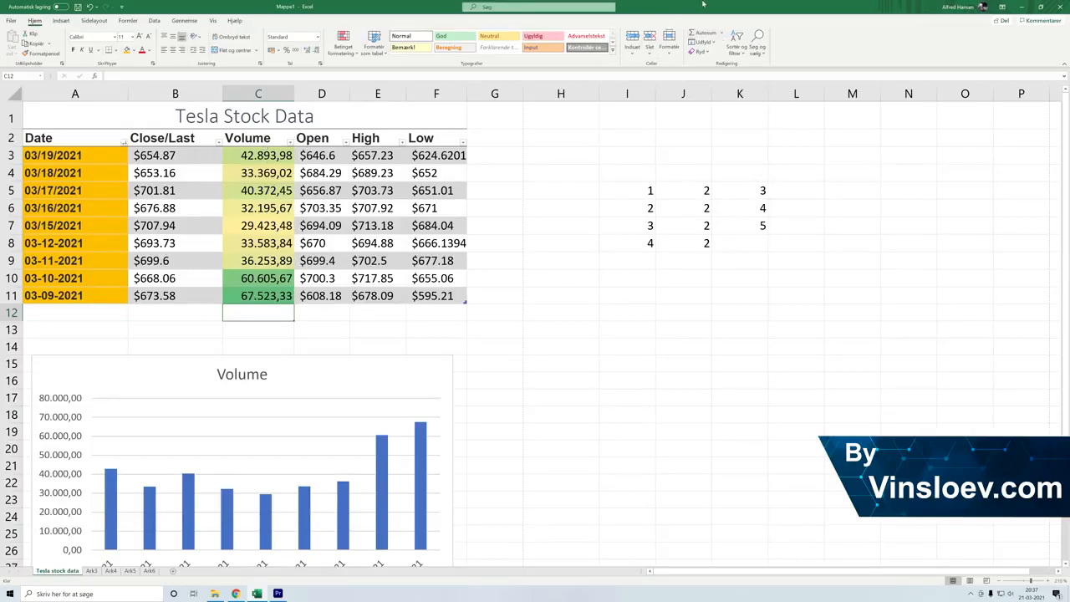
left_click(722, 33)
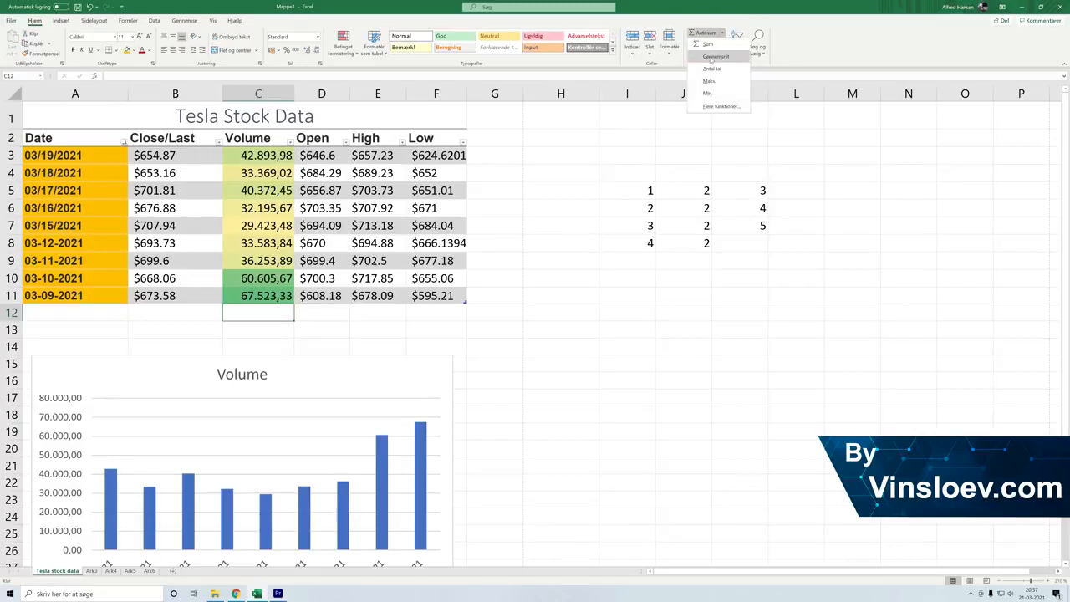
left_click(711, 59)
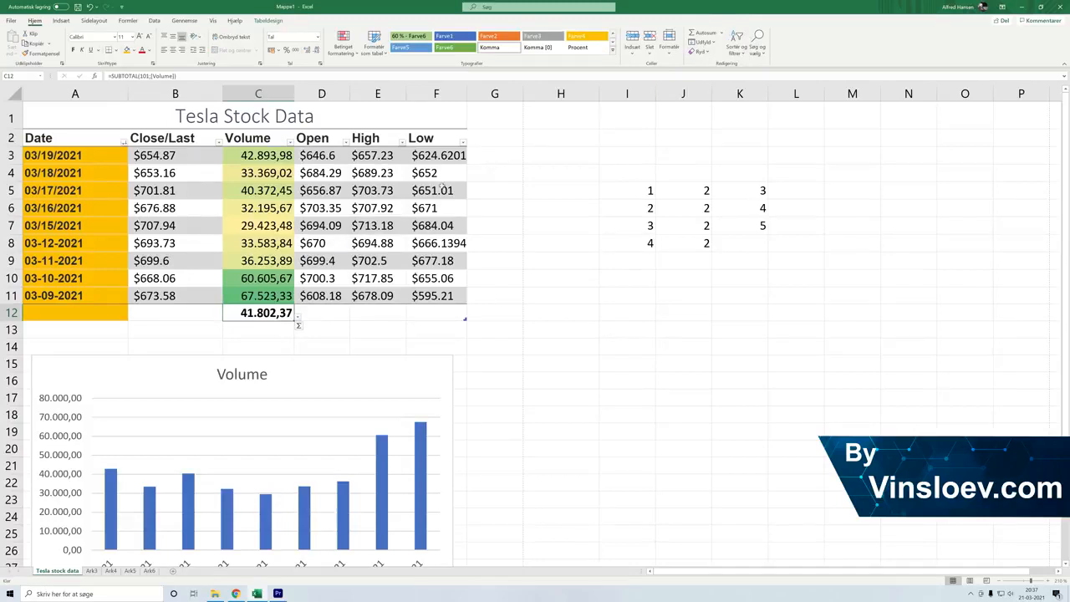
left_click(94, 321)
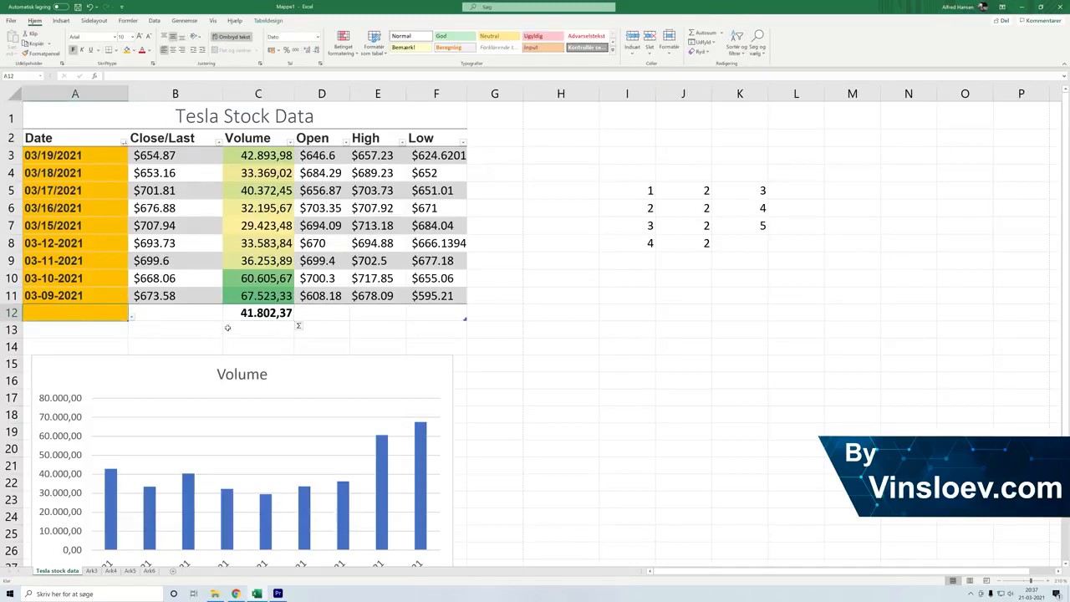
left_click(251, 318)
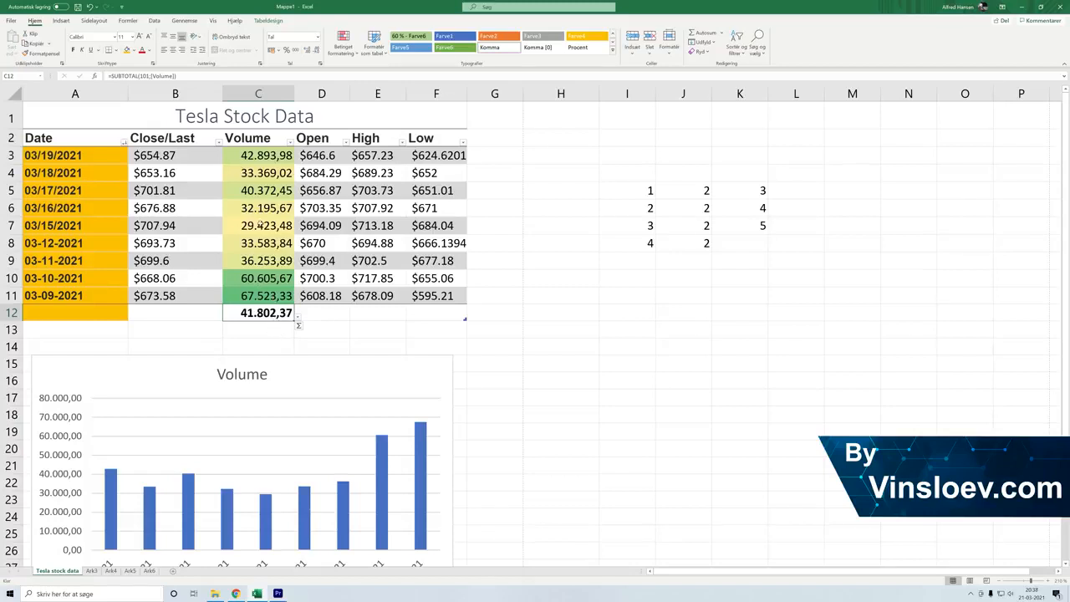
Examine the Volume values C3 to C11 and the new total row with its average in C12.
left_click_drag(265, 157, 265, 296)
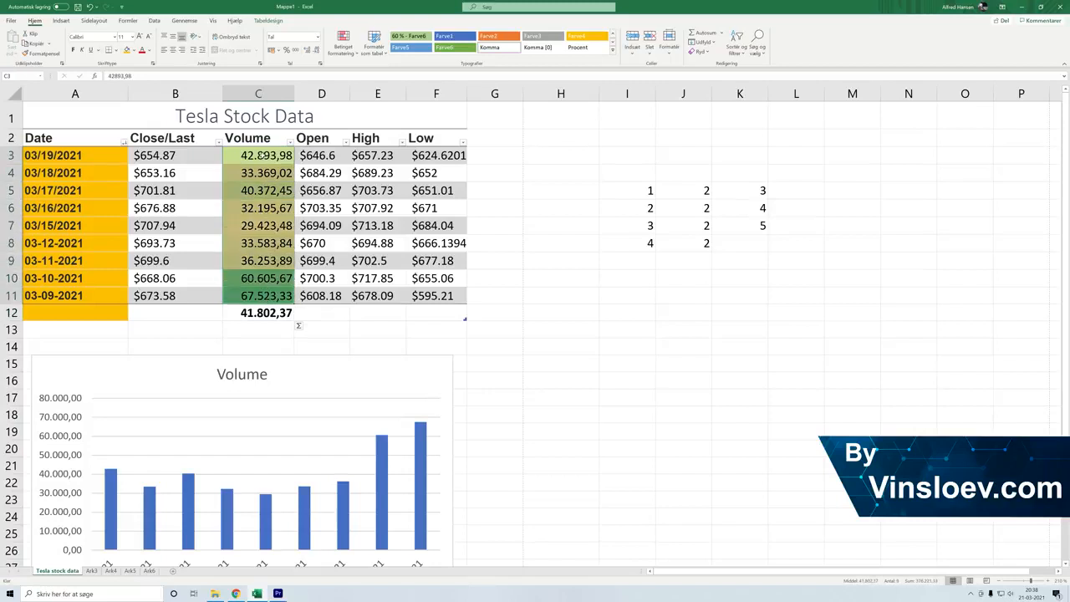
left_click(268, 314)
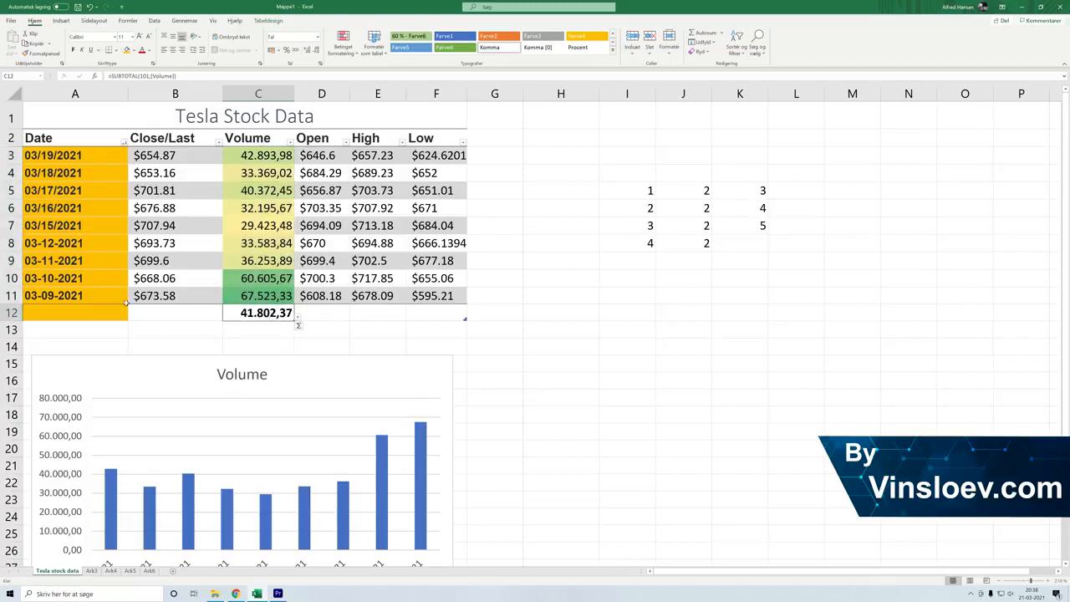
left_click(67, 312)
left_click_drag(67, 313, 438, 314)
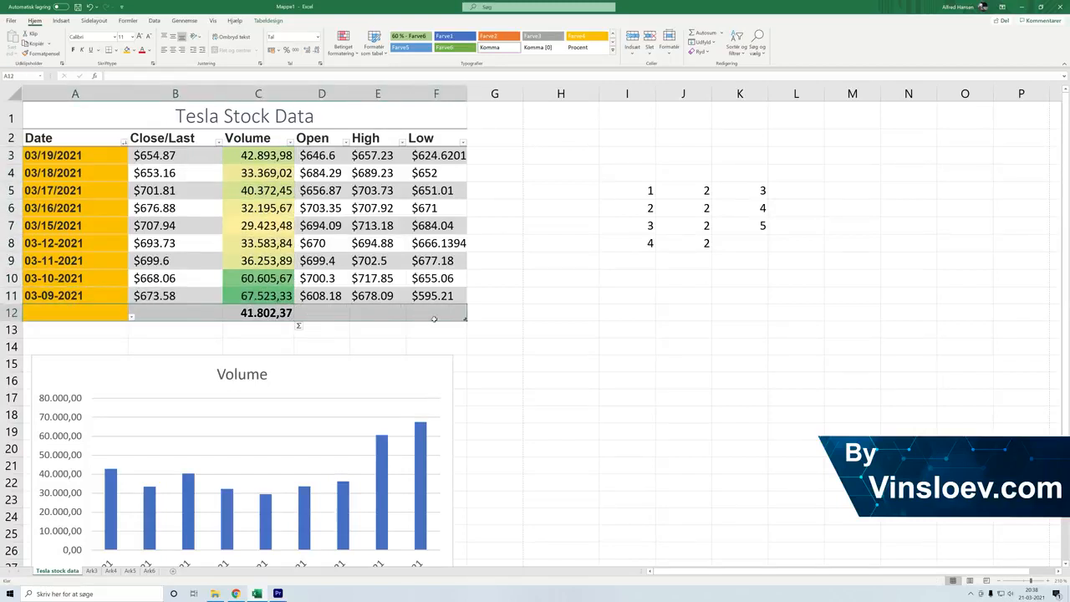
left_click(264, 310)
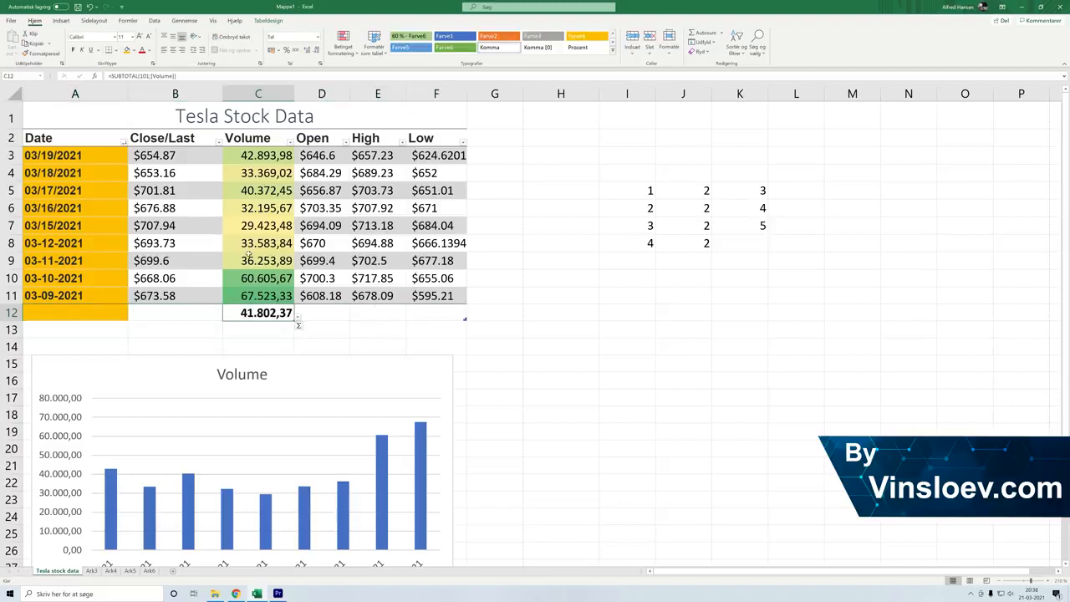
left_click(254, 155)
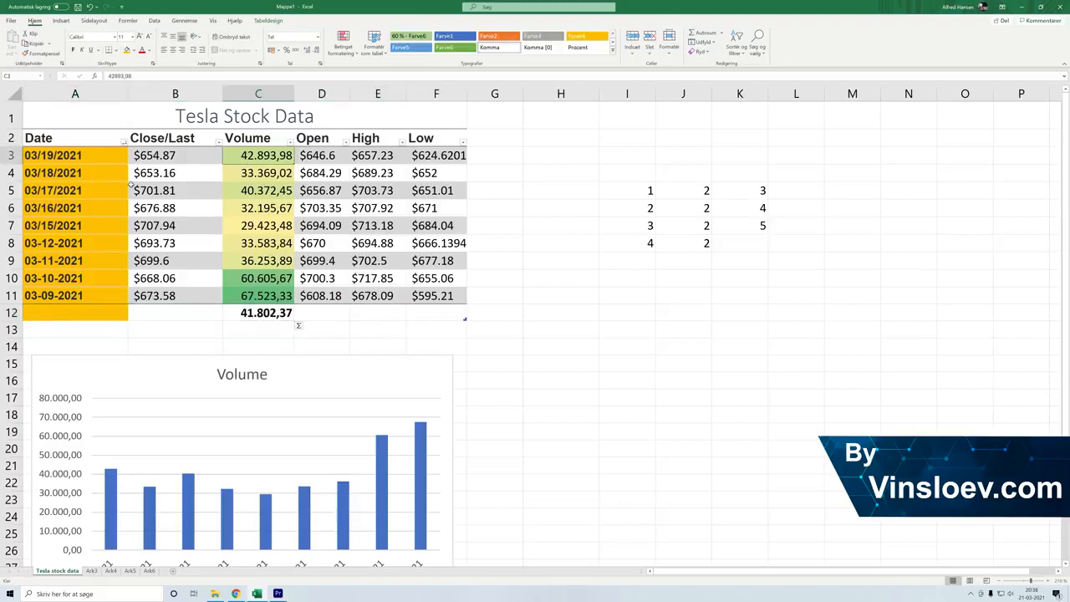
left_click_drag(104, 156, 201, 244)
left_click(255, 226)
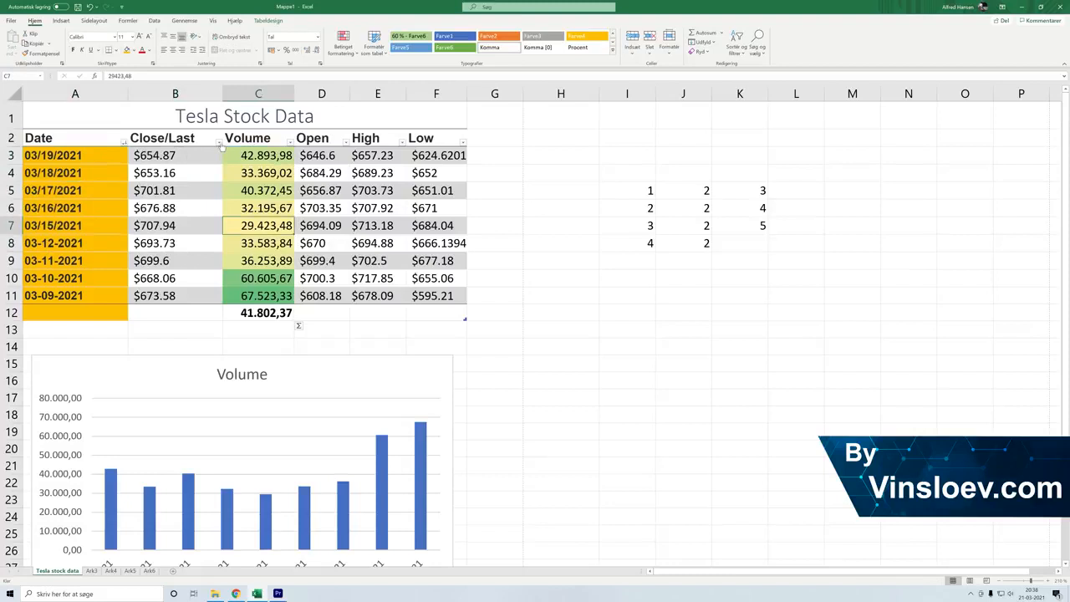
Sort the table by Close/Last in descending order, and again by Volume from smallest to largest.
left_click(219, 143)
left_click(159, 164)
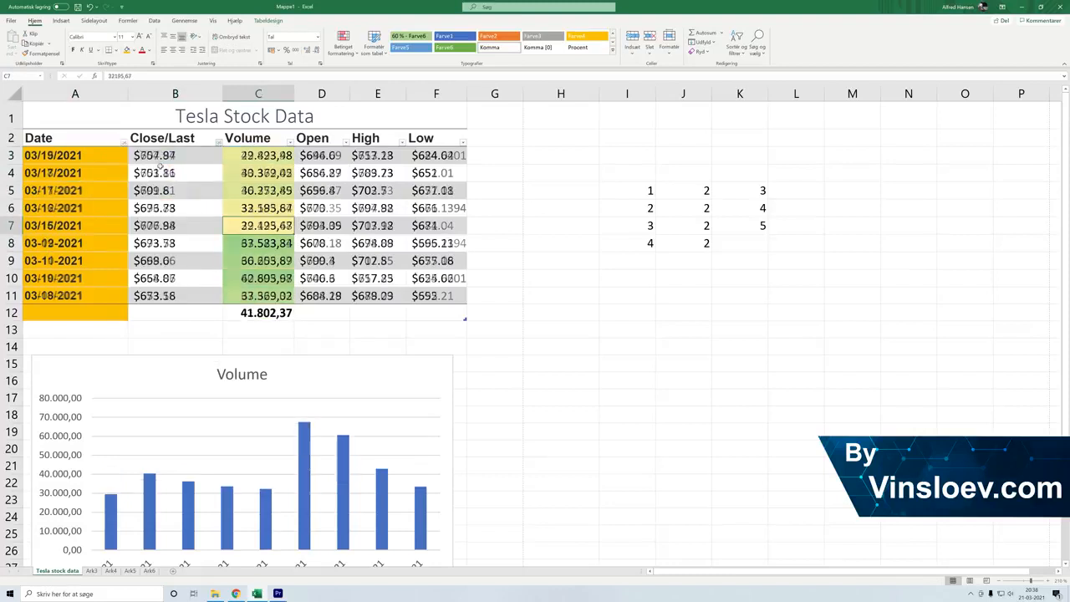
left_click(290, 143)
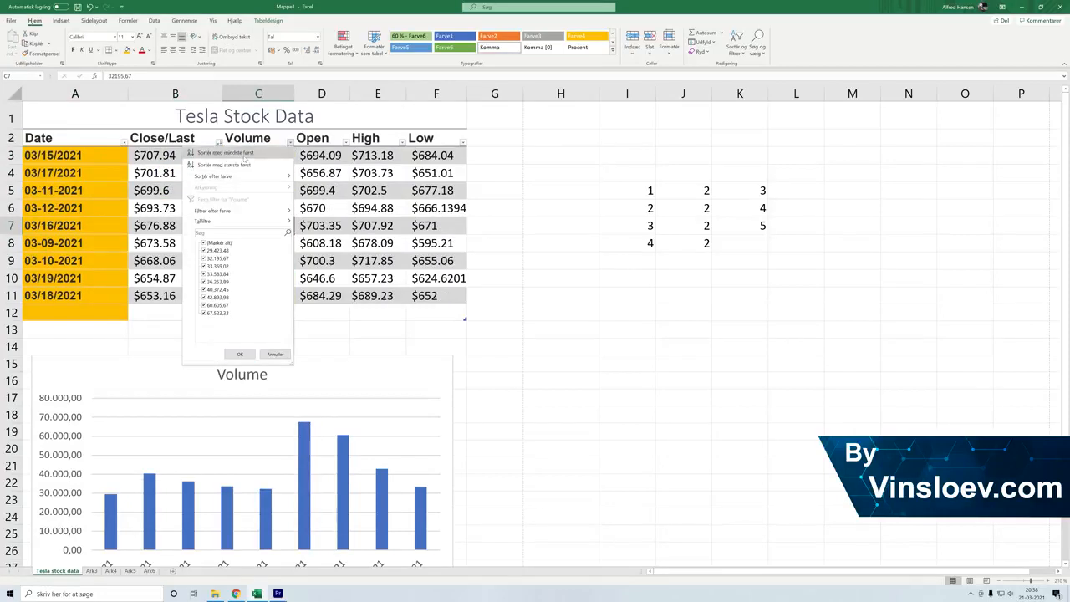
left_click(230, 153)
left_click(272, 315)
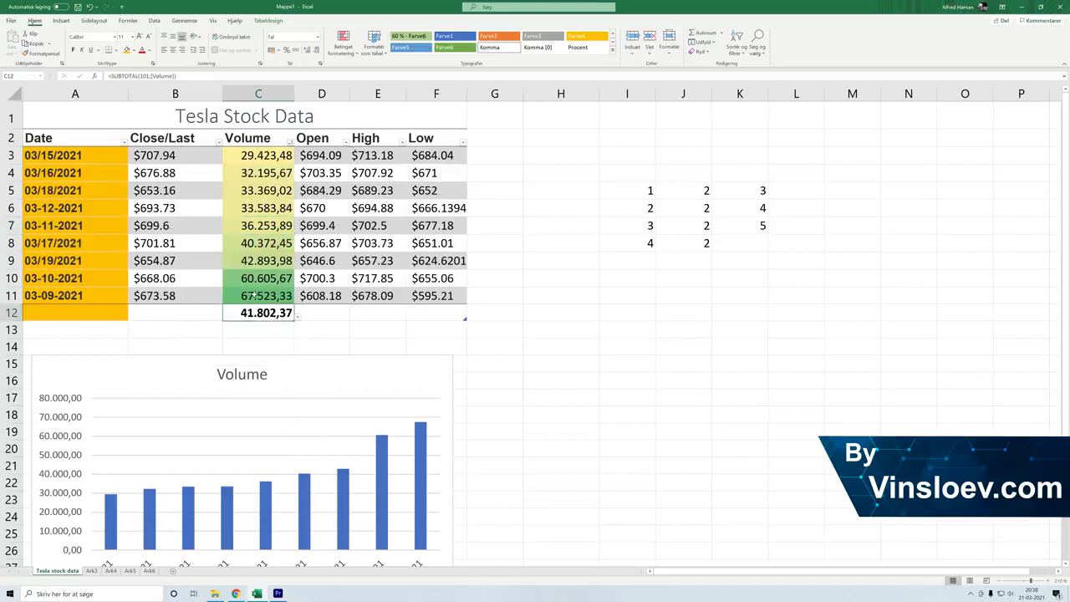
Sort the table by Volume from largest to smallest and select the average in the total row.
left_click(289, 143)
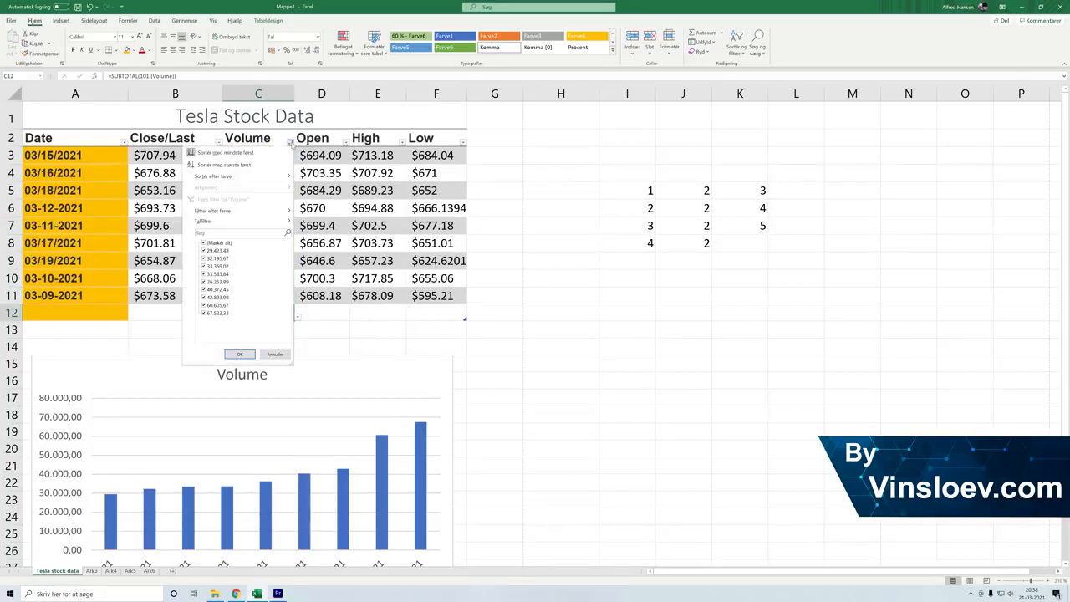
left_click(251, 170)
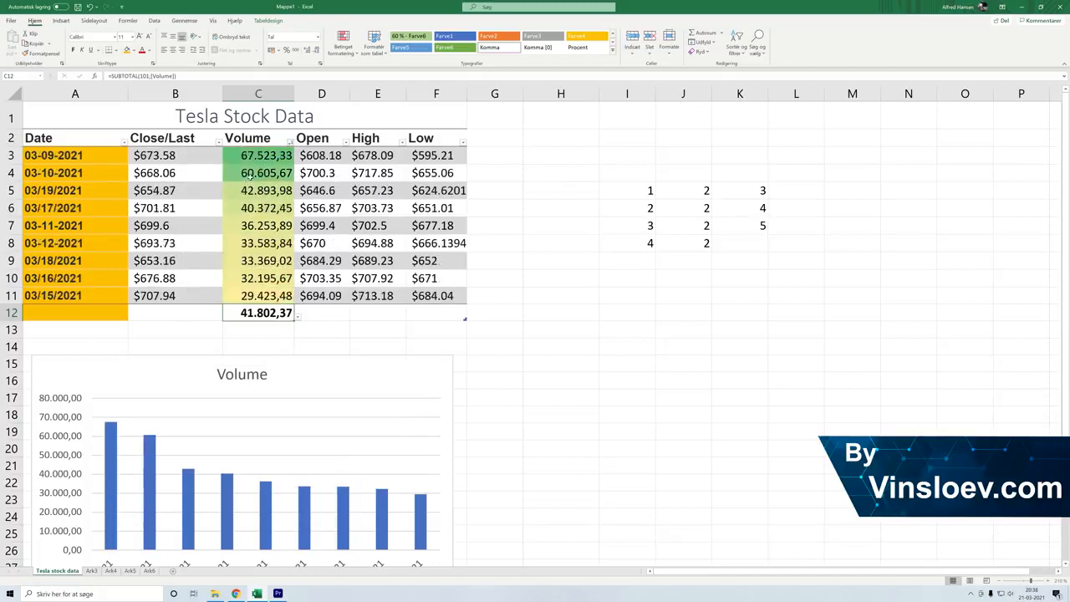
left_click_drag(102, 314, 457, 317)
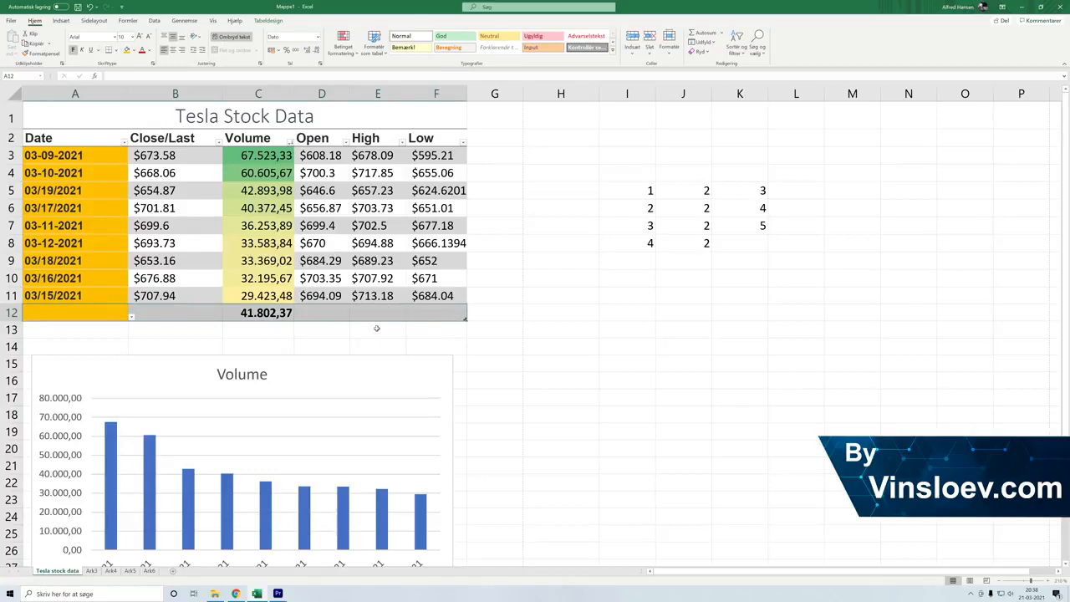
left_click(267, 314)
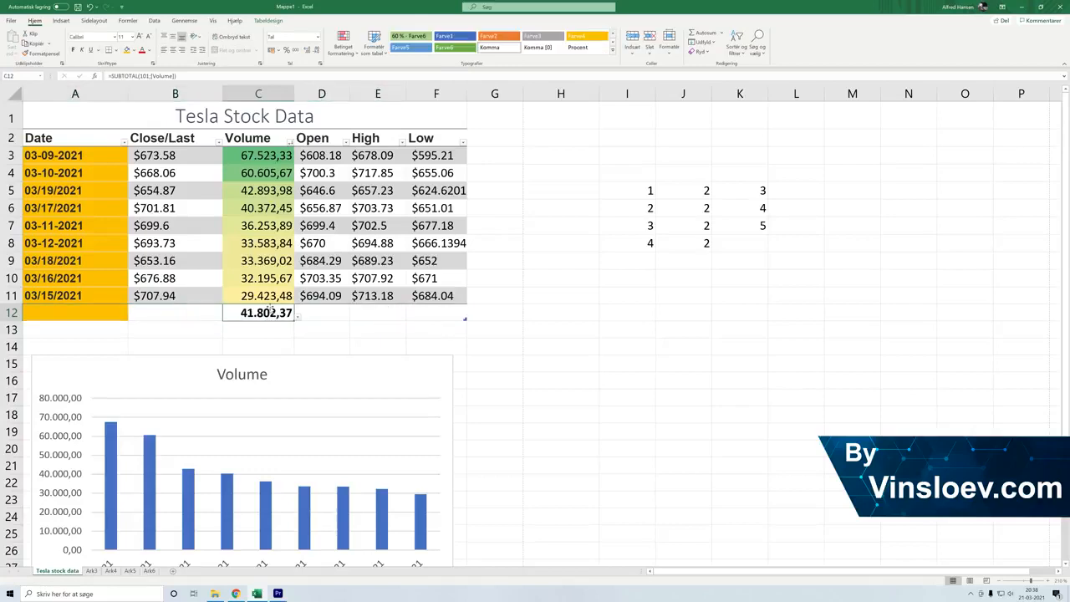